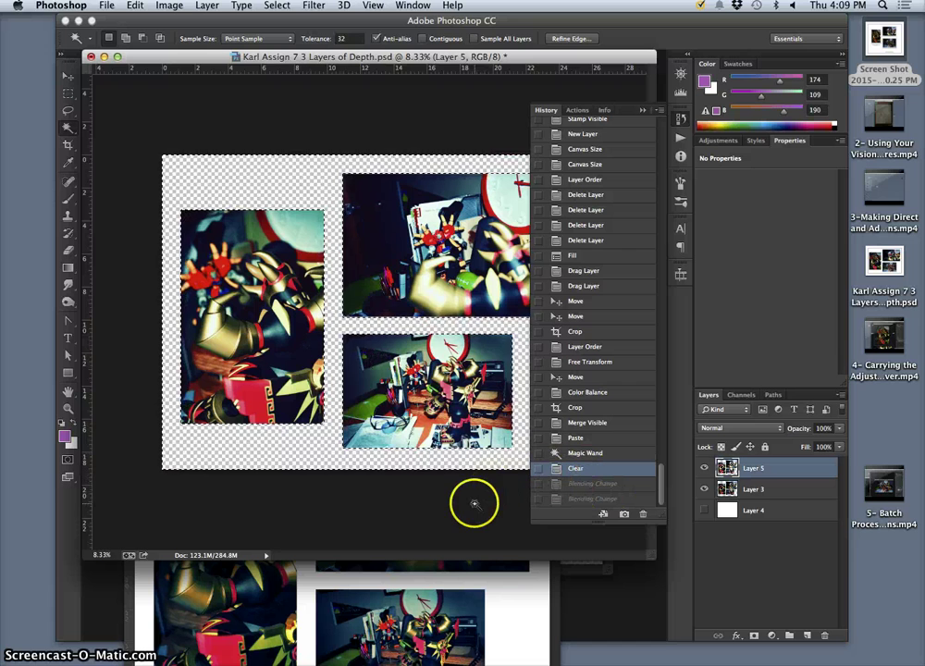
Step: Deselect the current selection, collapse the History panel and make the white Layer 4 background visible
key("Return")
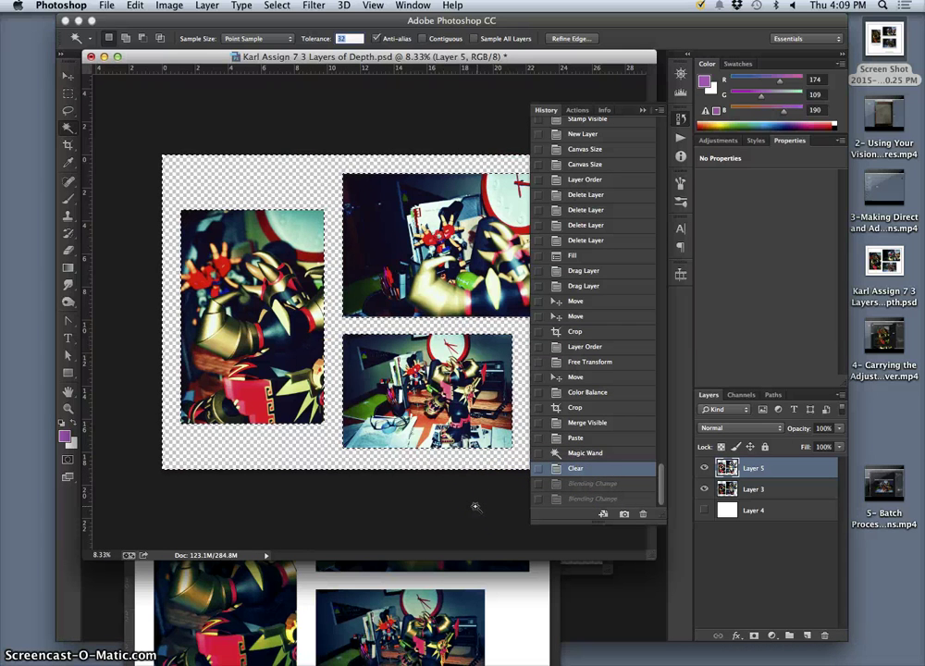
left_click(68, 110)
left_click(313, 149)
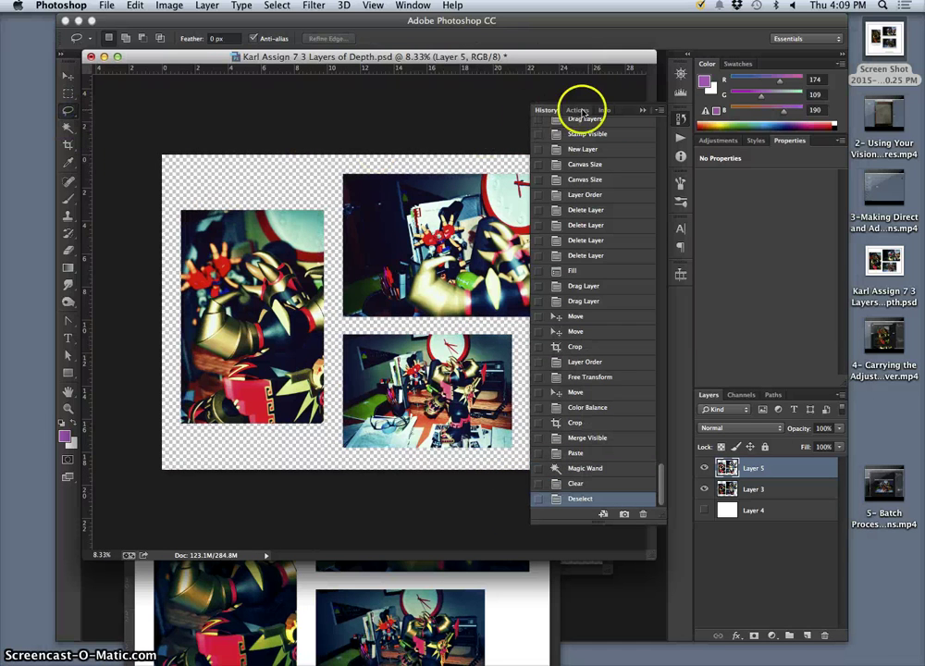
left_click(643, 109)
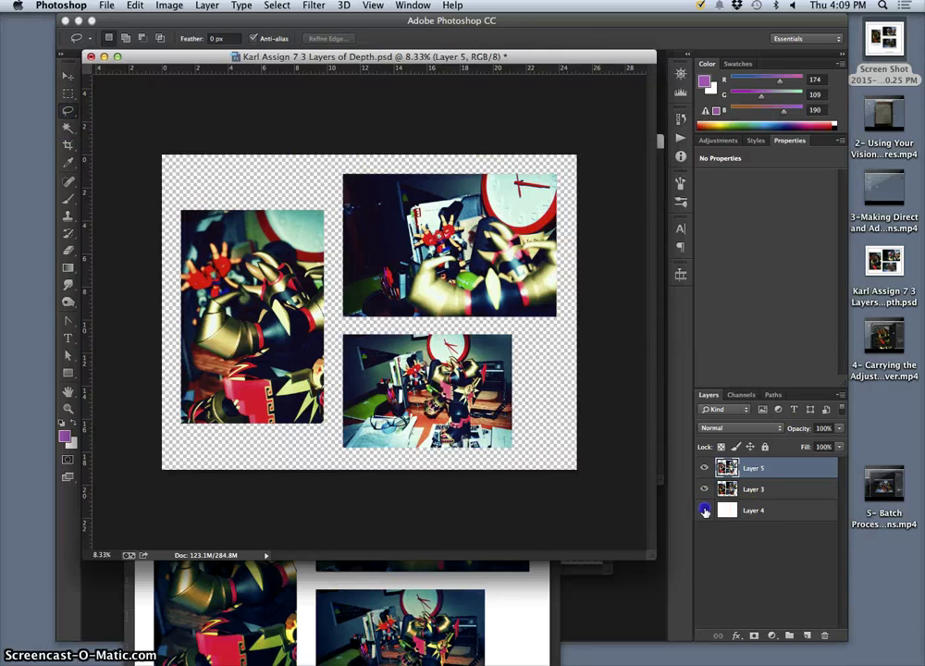
left_click(705, 511)
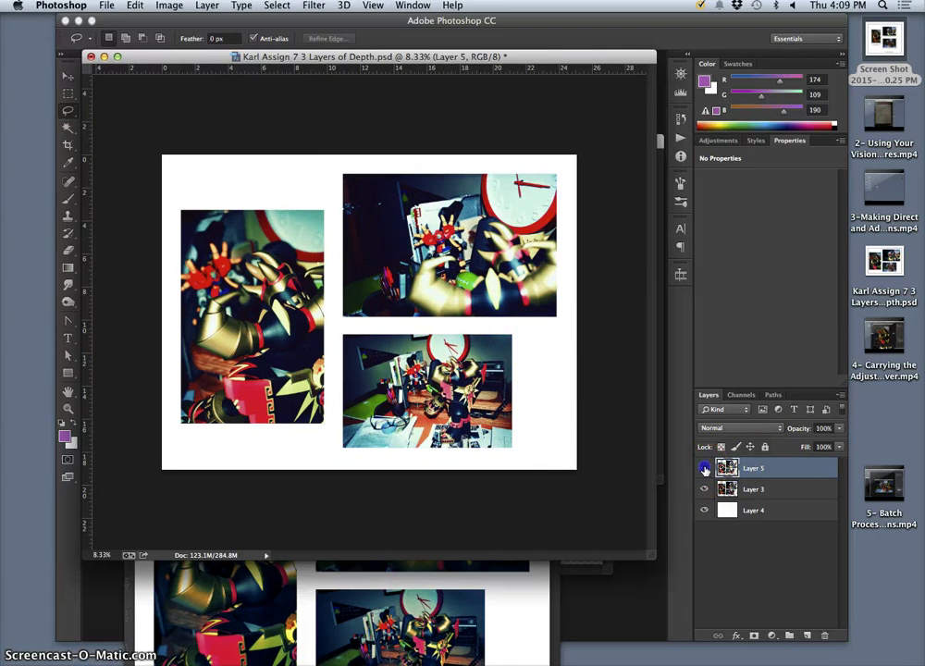
Step: Toggle Layer 5's visibility repeatedly to compare the cross-processed photos with the originals on Layer 3
left_click(705, 469)
left_click(705, 469)
left_click(705, 469)
left_click(704, 469)
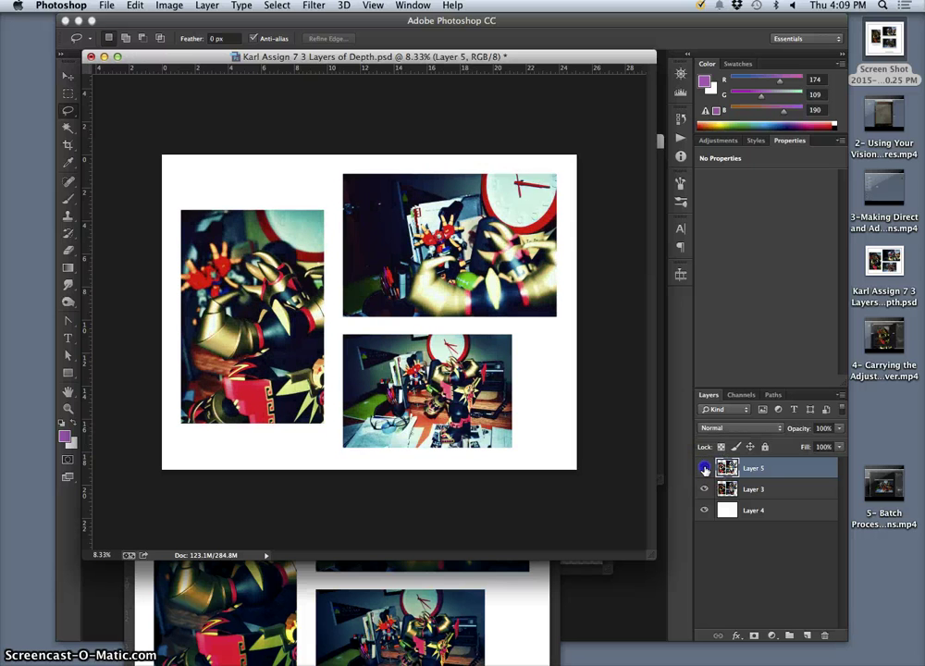
left_click(704, 469)
left_click(704, 468)
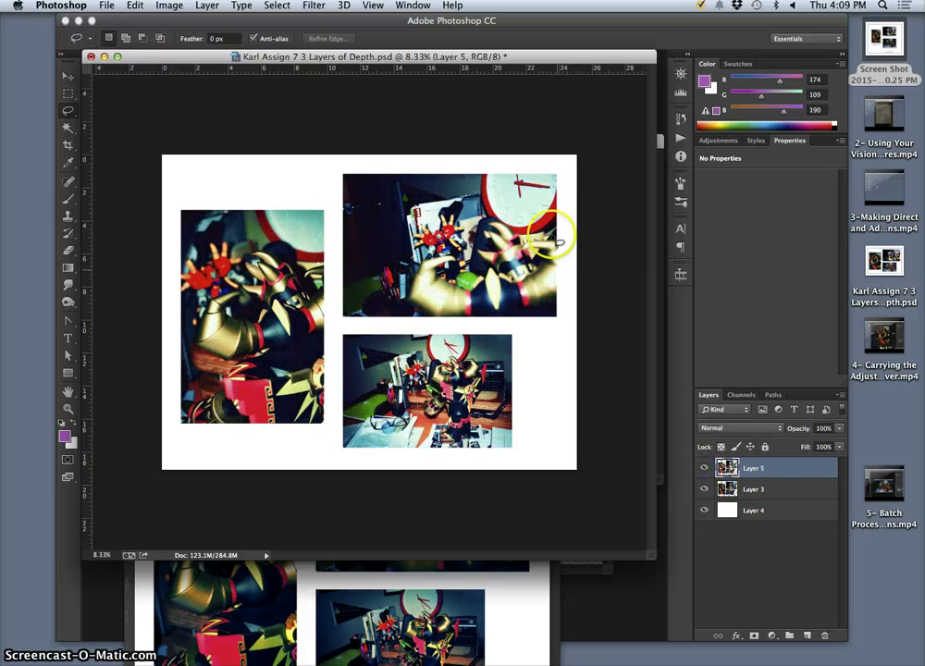
Step: Try fading Layer 5 to 1% opacity and restore it to 100%
key("super+equal")
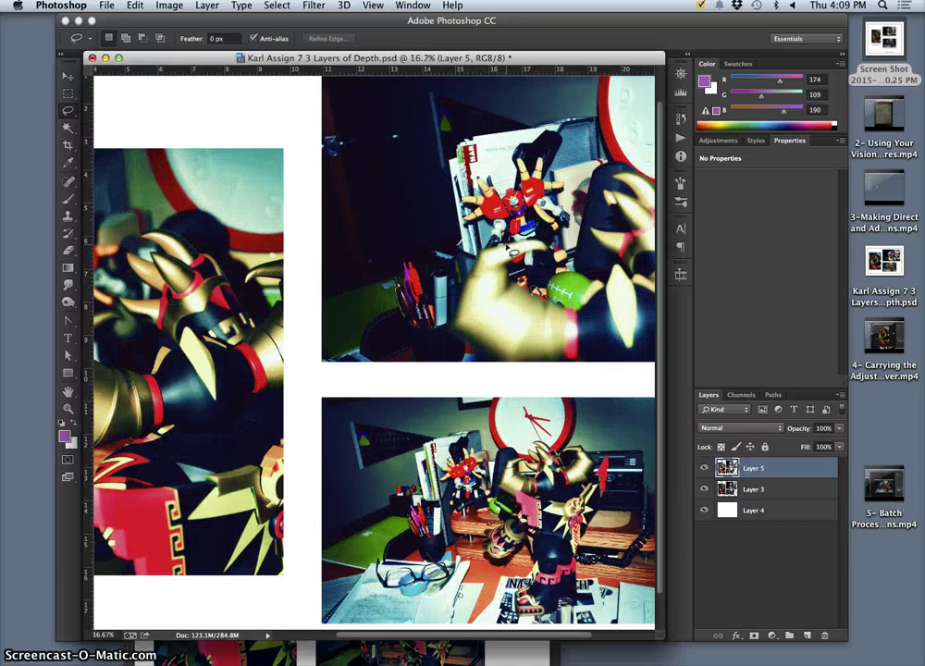
scroll(493, 231, "right", 5)
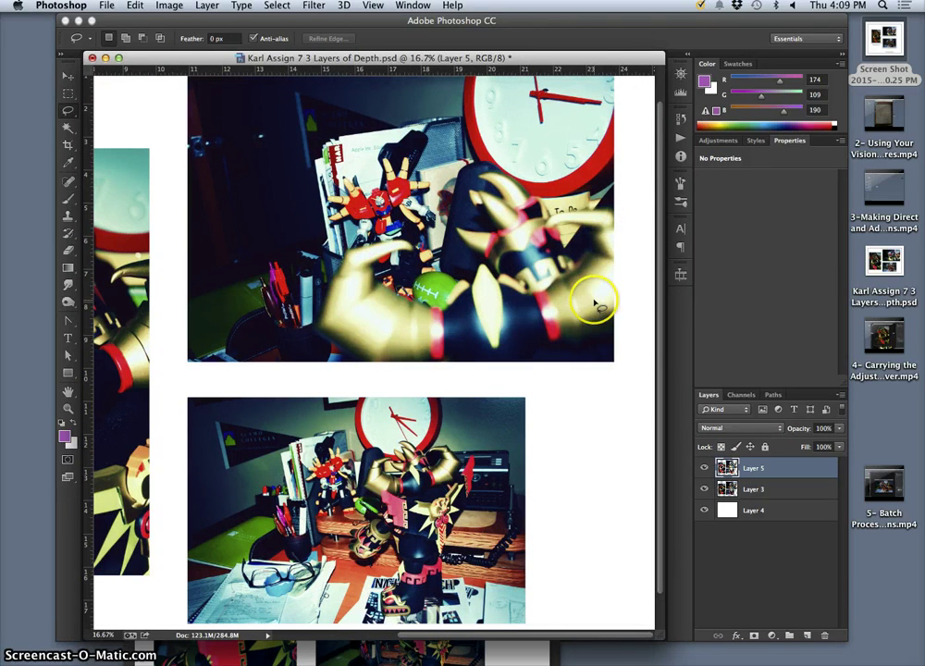
key("super+minus")
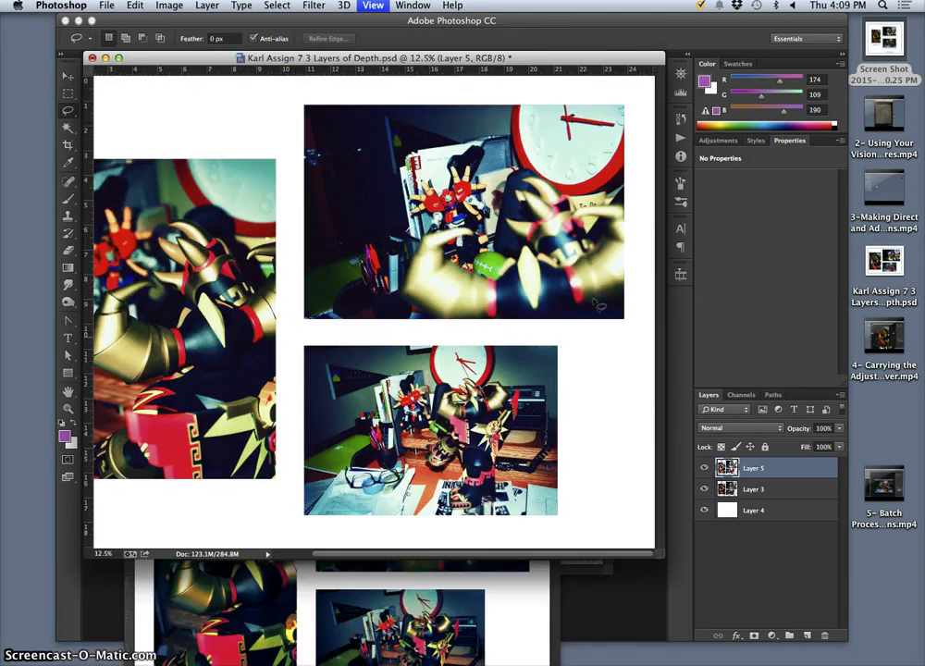
left_click(839, 430)
left_click_drag(823, 444, 776, 441)
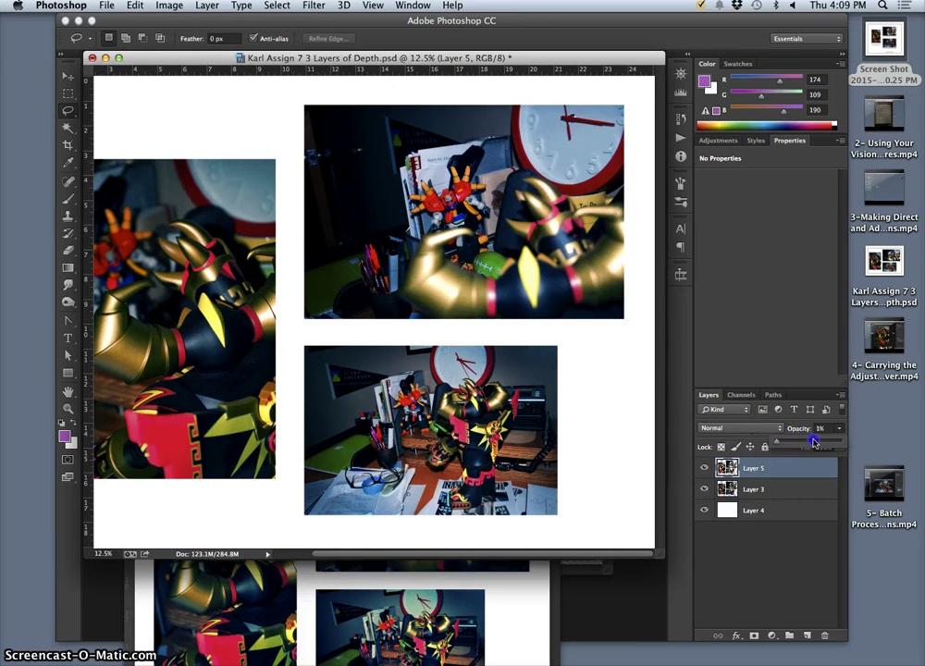
left_click_drag(813, 442, 838, 442)
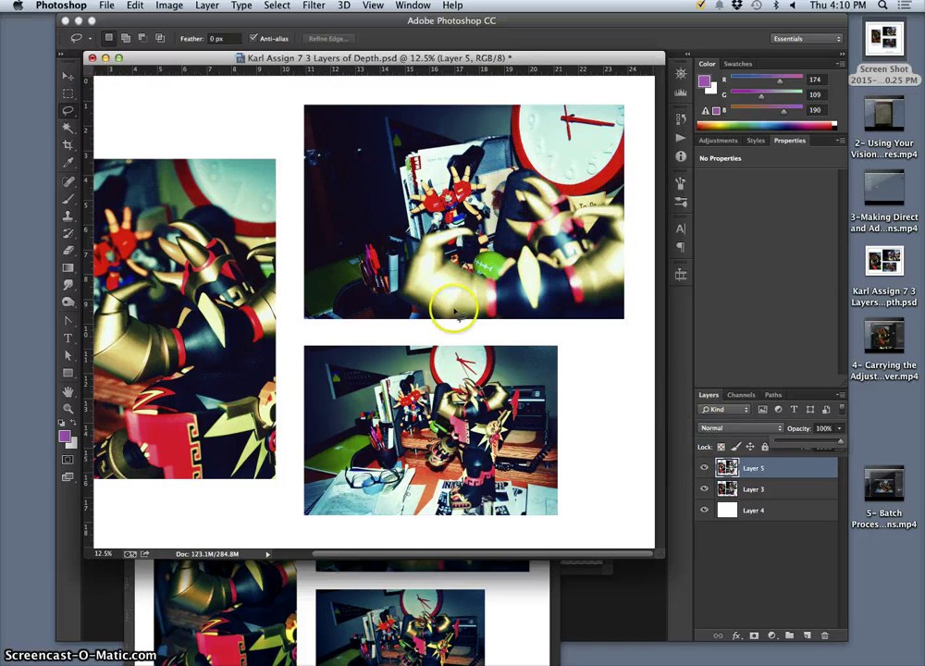
Step: Close the 6 (Fave) document and enlarge the 3 Layers of Depth document window around its canvas
key("super+minus")
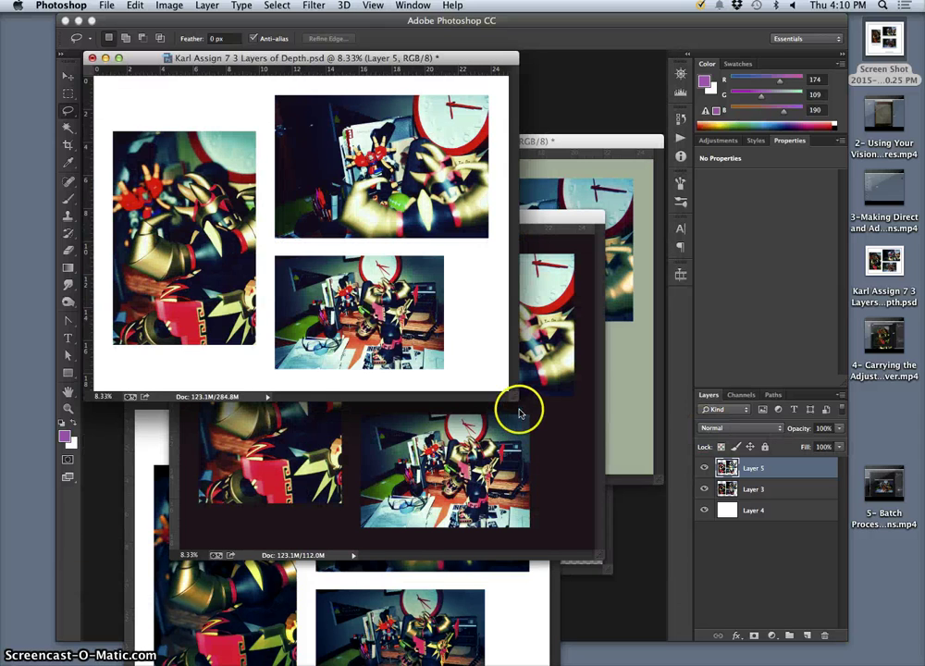
left_click(545, 421)
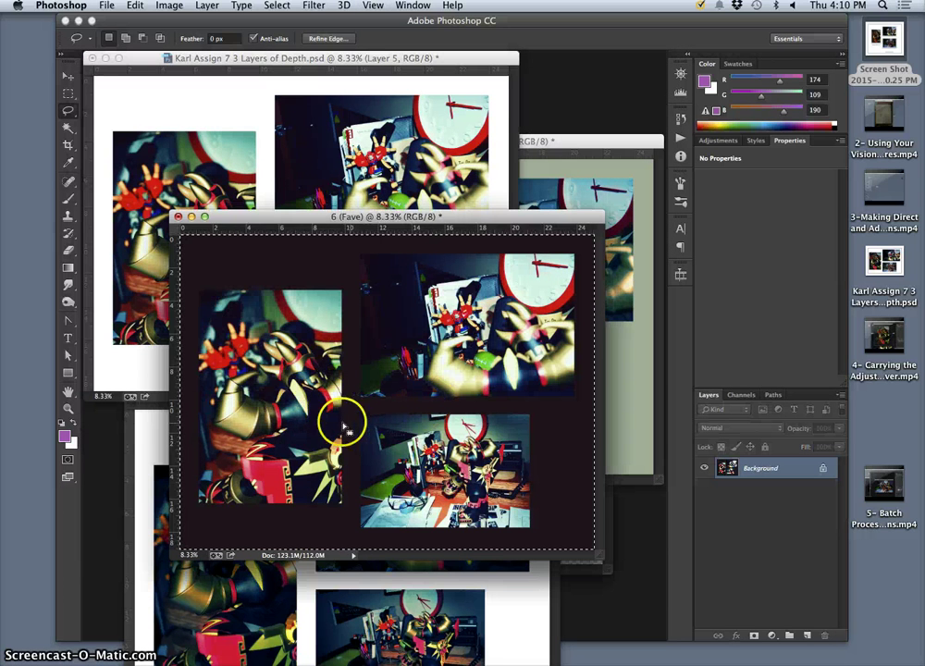
left_click(178, 217)
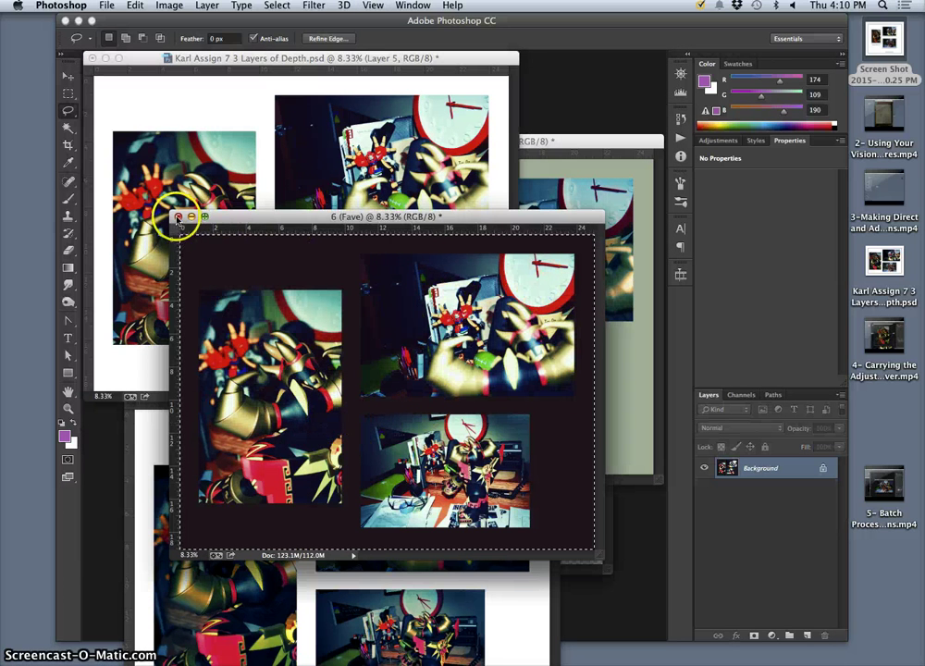
left_click(413, 238)
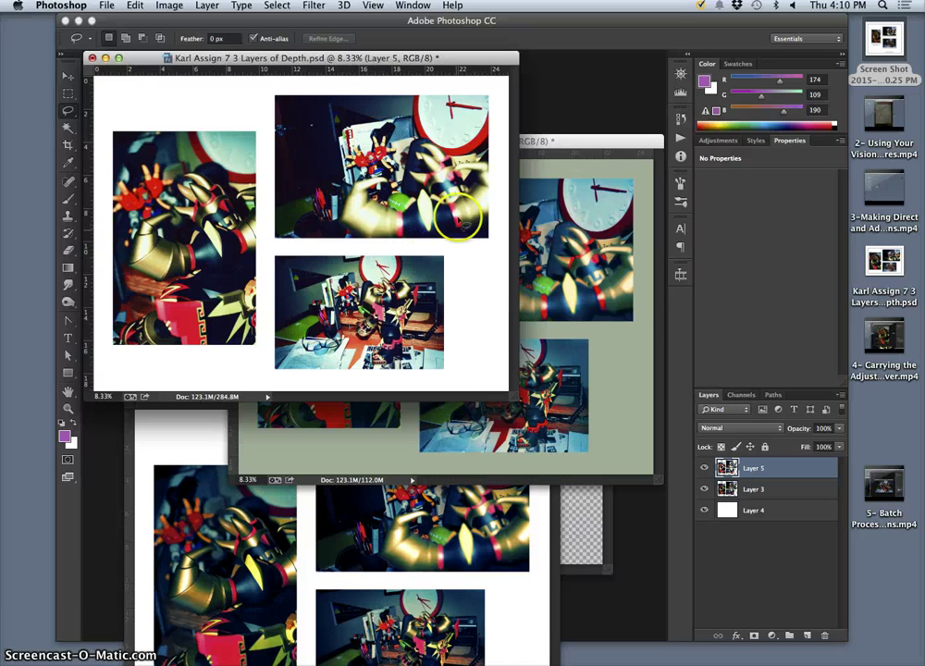
left_click_drag(513, 400, 625, 506)
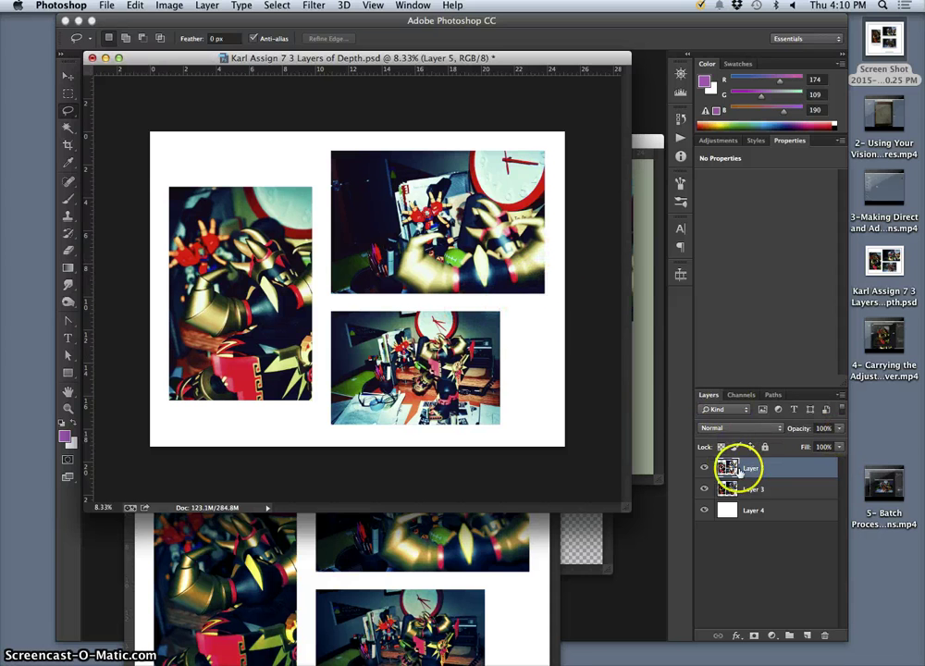
Step: Set Layer 5's blend mode to Color and toggle its visibility to compare the effect on the photos
left_click(737, 430)
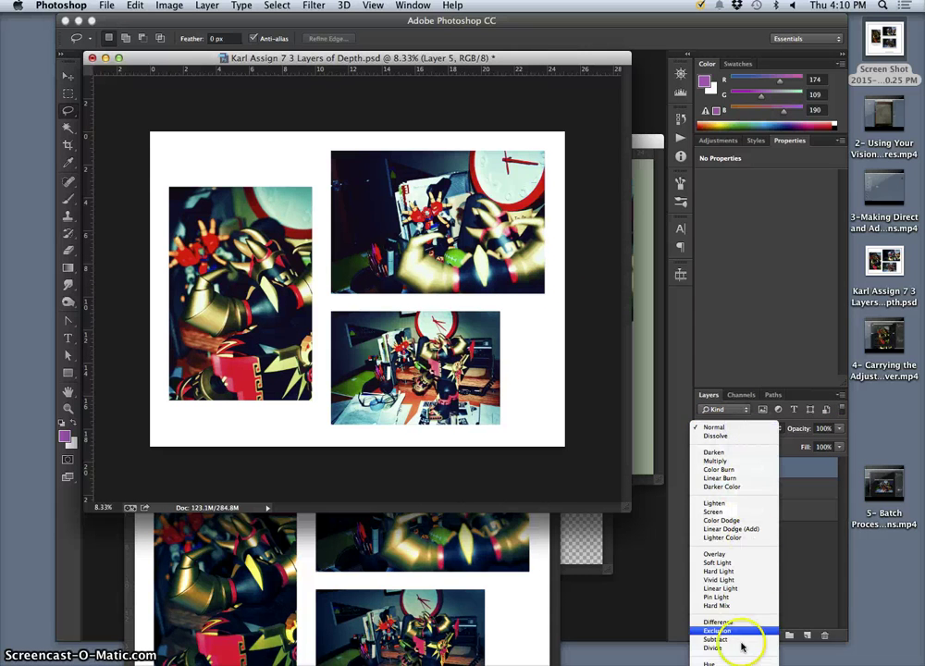
left_click(714, 660)
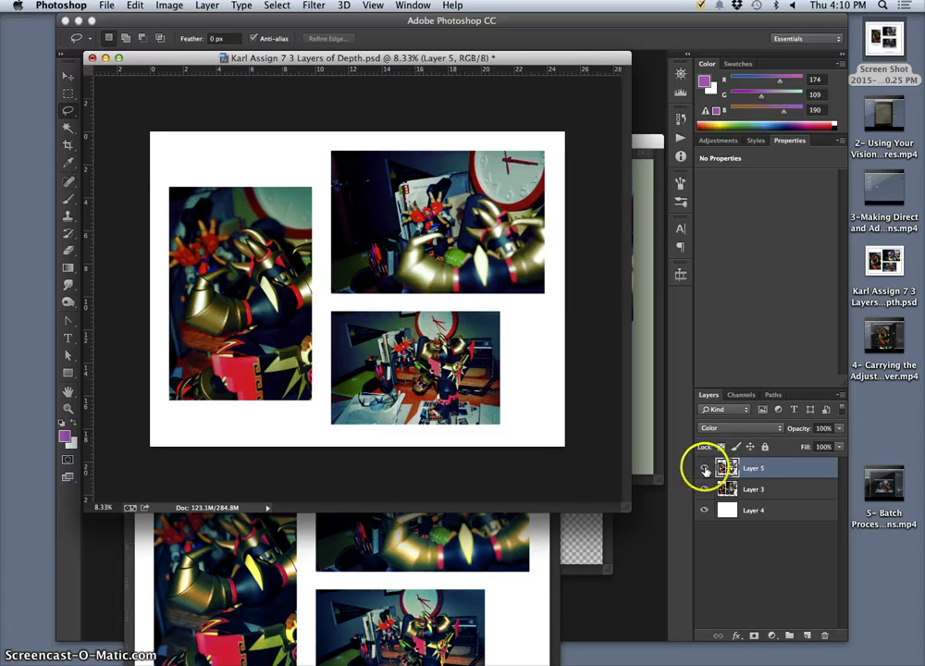
left_click(705, 469)
left_click(704, 469)
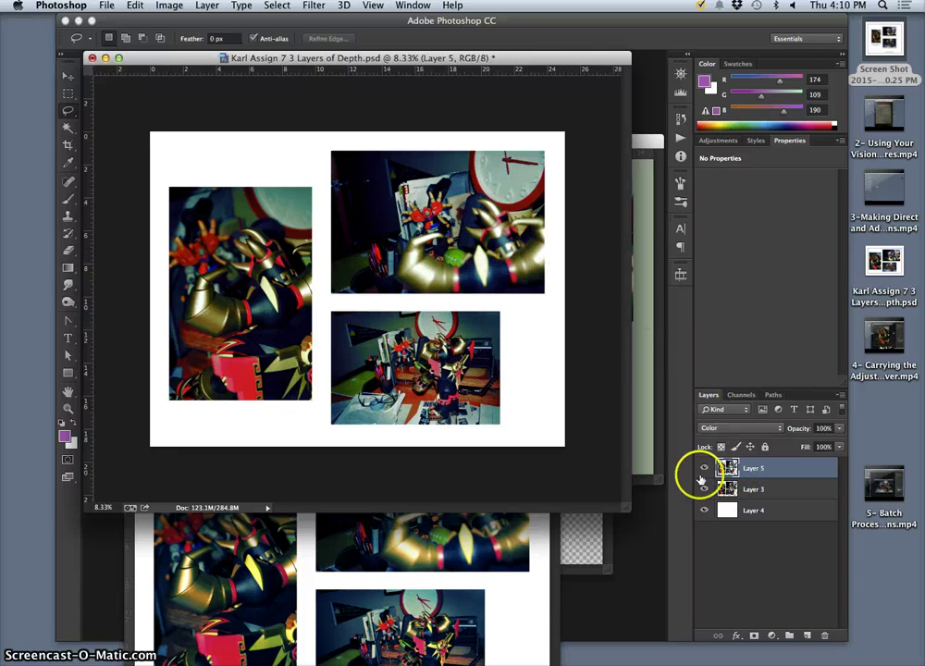
left_click(704, 469)
left_click(704, 470)
left_click(704, 471)
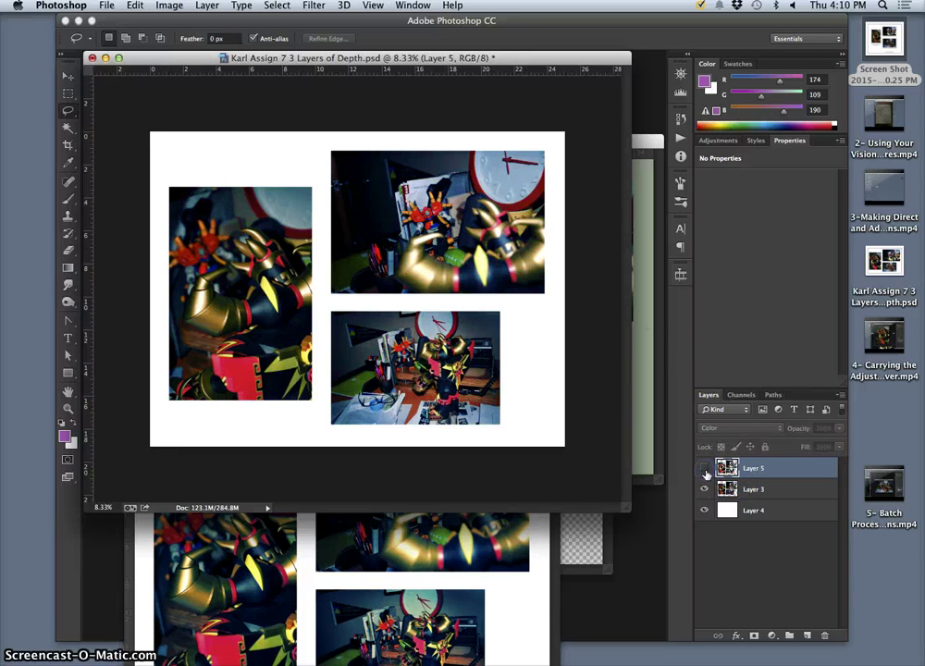
left_click(706, 472)
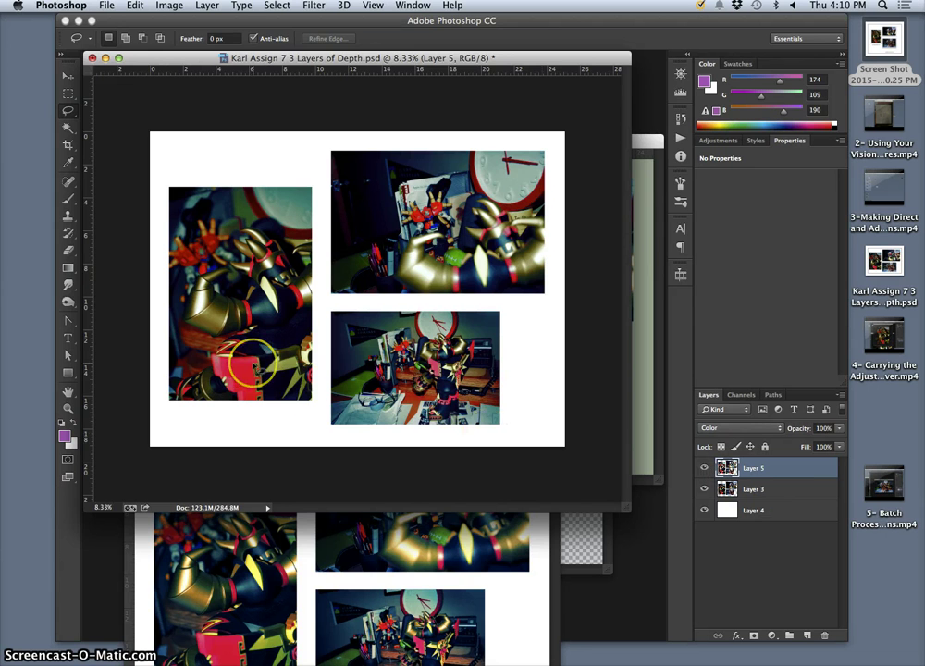
Step: Examine the color-blended photos up close, from the tall photo across to the wall and pennant in the lower one
key("super+equal")
key("super+equal")
scroll(197, 373, "left", 5)
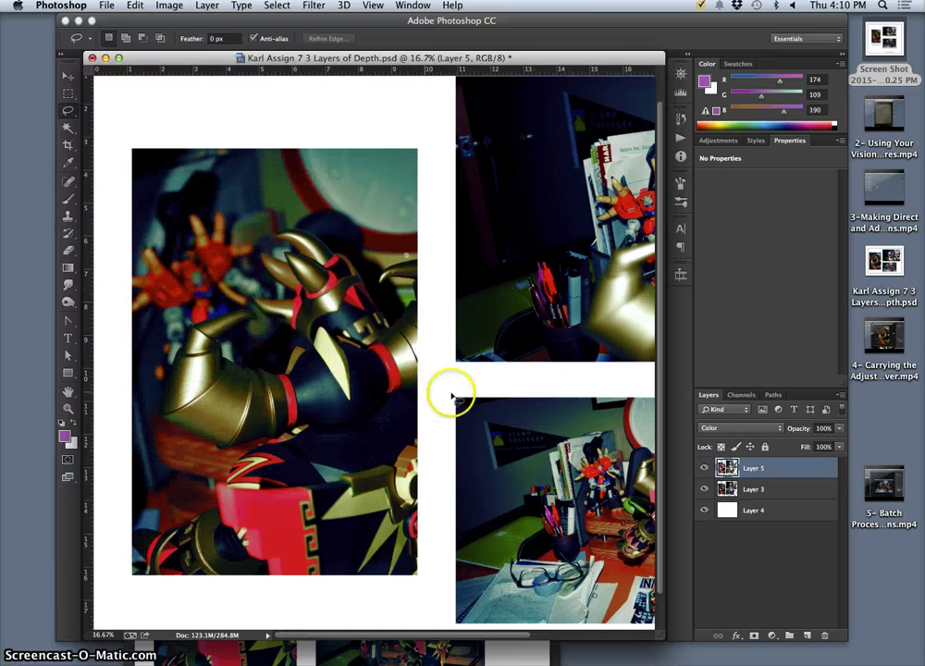
scroll(436, 388, "right", 5)
scroll(487, 459, "down", 1)
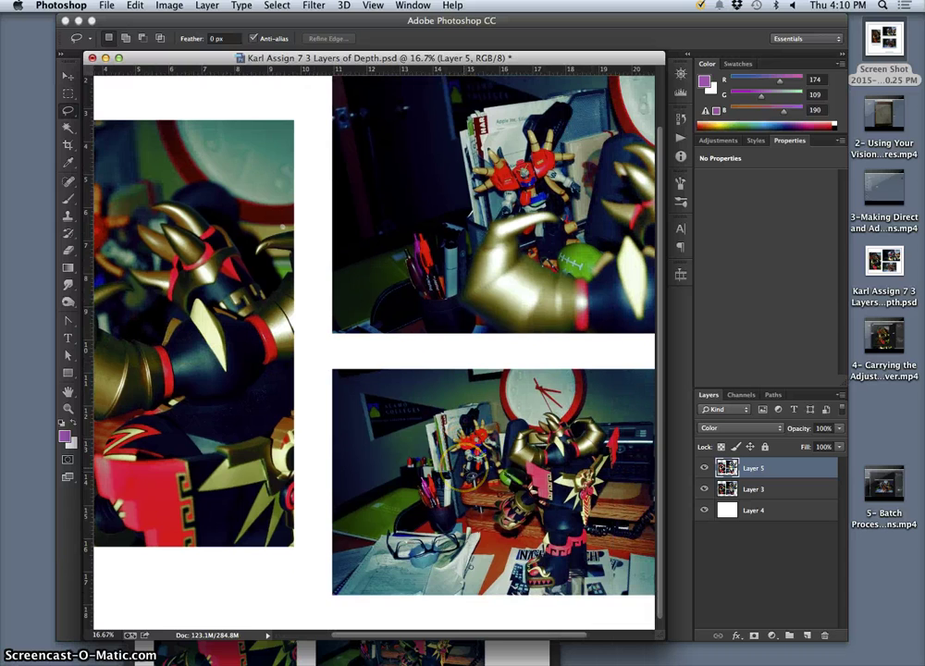
key("super+equal")
key("super+equal")
scroll(519, 447, "right", 3)
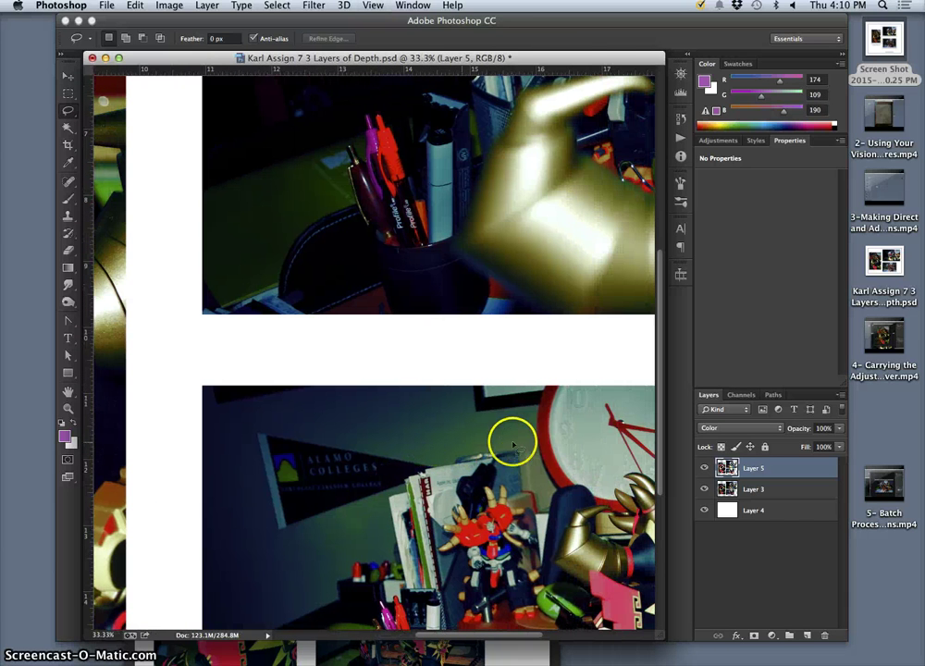
Step: Try Layer 5 at 11% opacity and compare the collage with the layer hidden
left_click(839, 429)
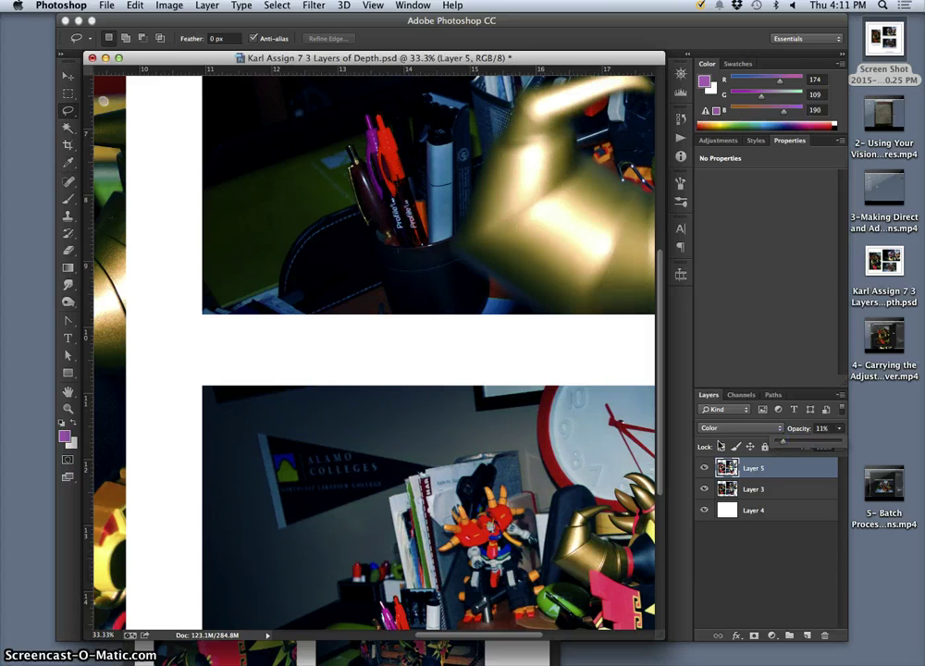
key("super+minus")
key("super+minus")
key("super+minus")
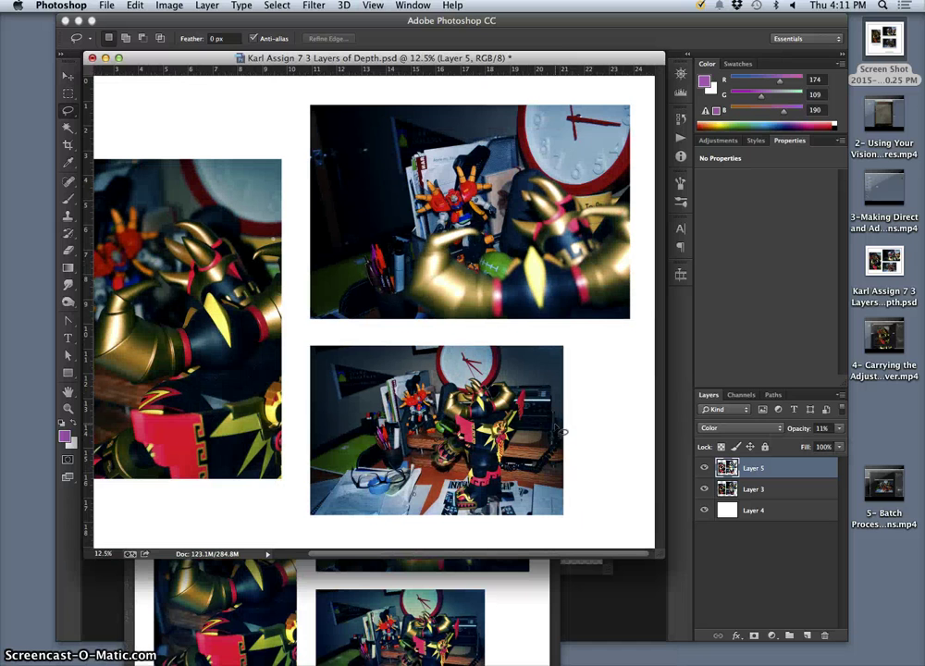
left_click(696, 489)
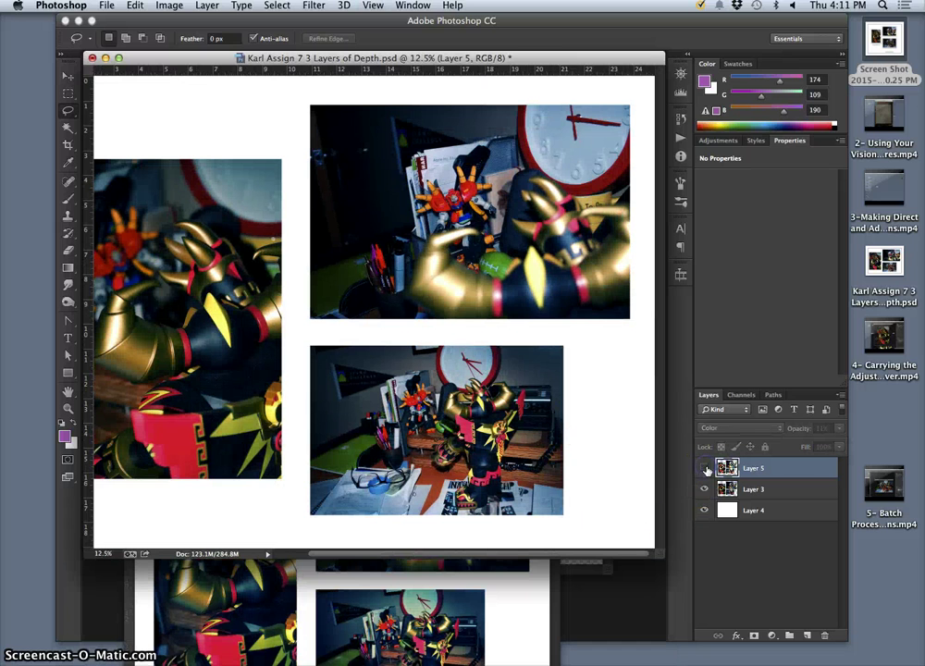
Step: Set Layer 5's opacity to 77% and compare the collage with the layer hidden and shown
left_click(838, 431)
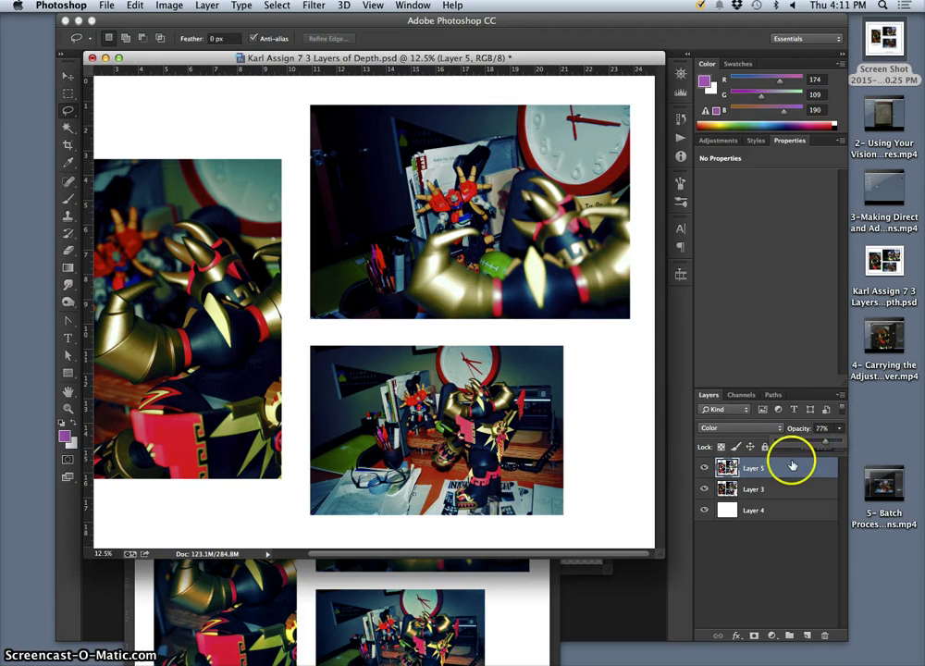
left_click_drag(386, 351, 439, 351)
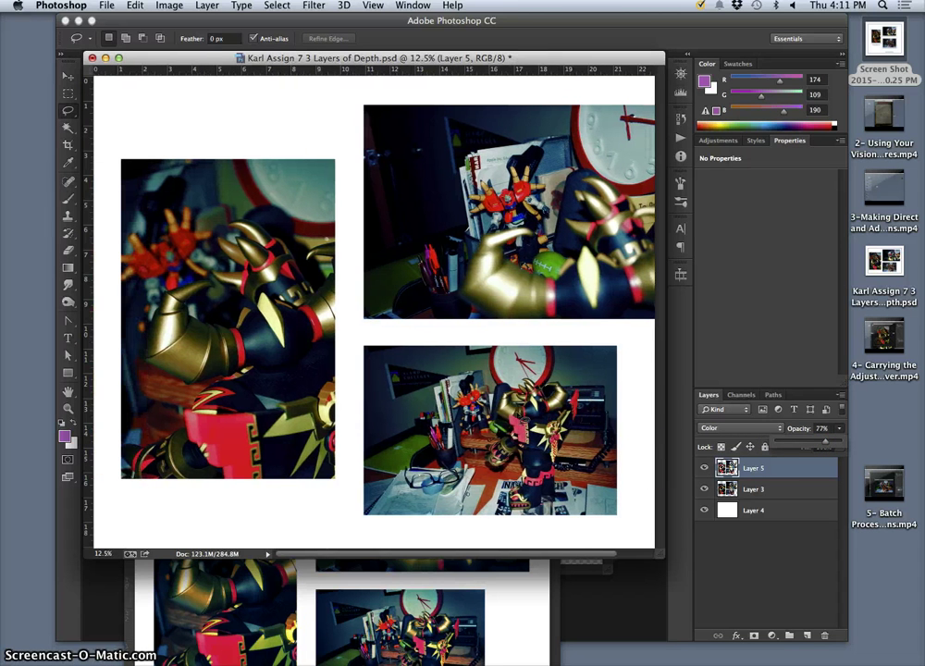
left_click_drag(547, 416, 543, 416)
left_click(706, 470)
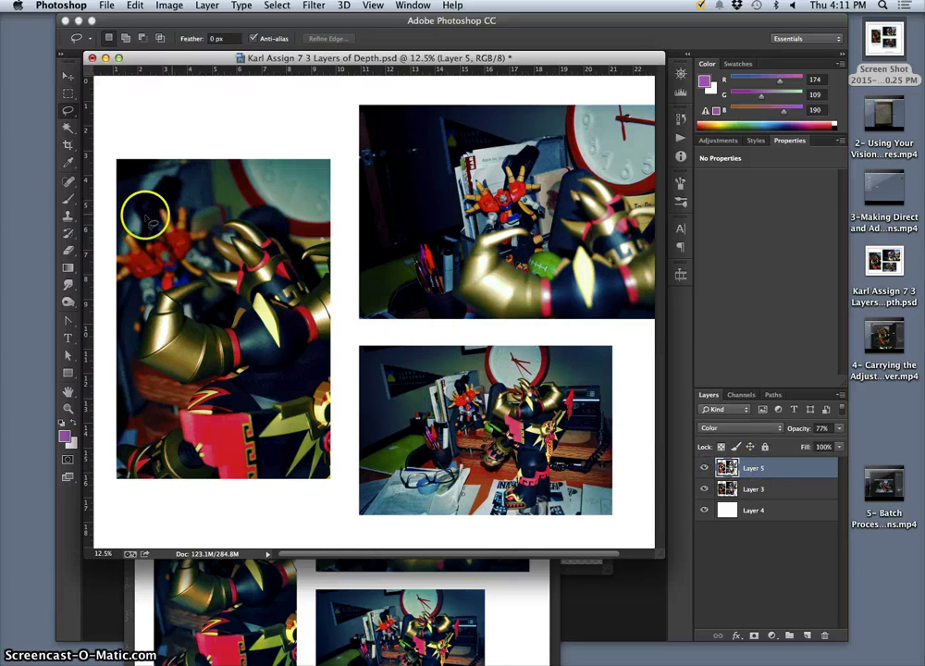
Step: Set up the Eraser with a soft 1384 px brush at 67% opacity
left_click(68, 249)
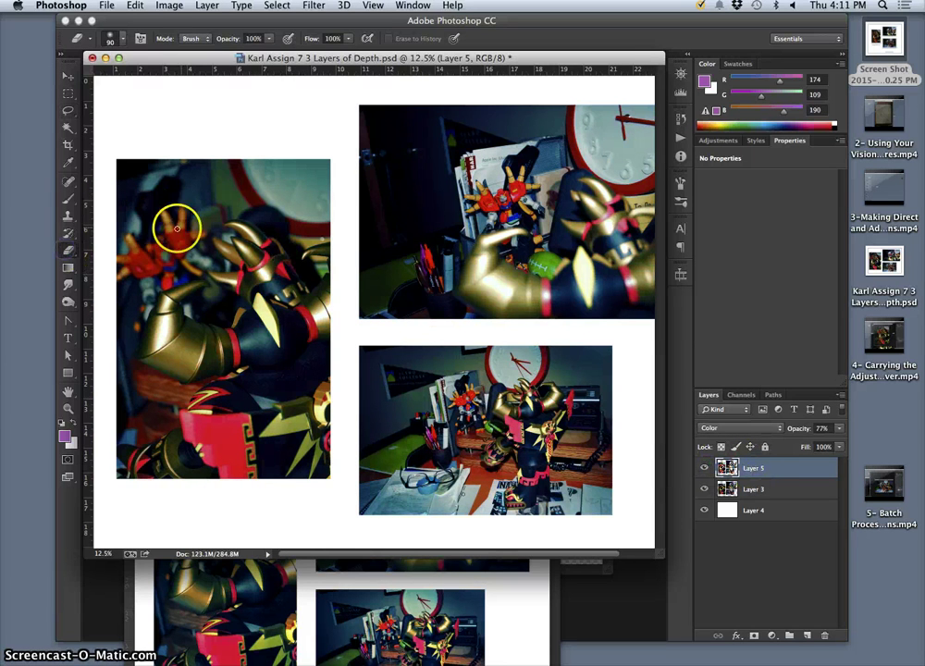
left_click(128, 38)
left_click_drag(186, 81, 224, 81)
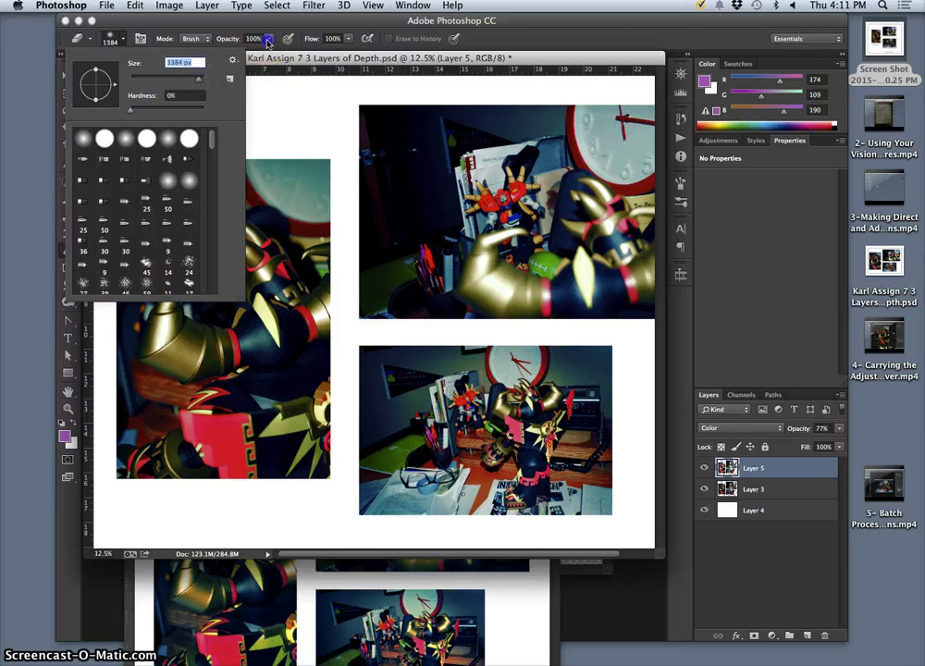
left_click(268, 42)
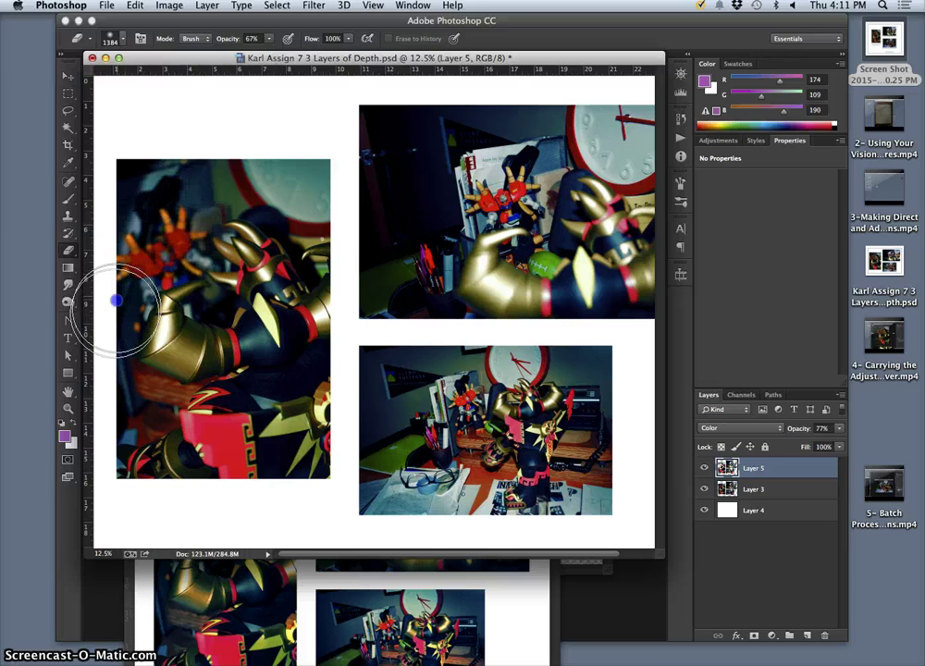
Step: Erase parts of Layer 5 over the red robot in the tall photo and the dark background of the upper photo
mouse_move(370, 263)
left_mouse_down()
mouse_move(435, 210)
mouse_move(460, 441)
mouse_move(456, 409)
mouse_move(449, 416)
mouse_move(458, 402)
mouse_move(442, 421)
mouse_move(448, 395)
mouse_move(430, 419)
mouse_move(425, 401)
mouse_move(422, 426)
mouse_move(294, 459)
mouse_move(319, 419)
mouse_move(328, 280)
mouse_move(349, 299)
mouse_move(486, 310)
mouse_move(497, 292)
mouse_move(423, 244)
left_mouse_up()
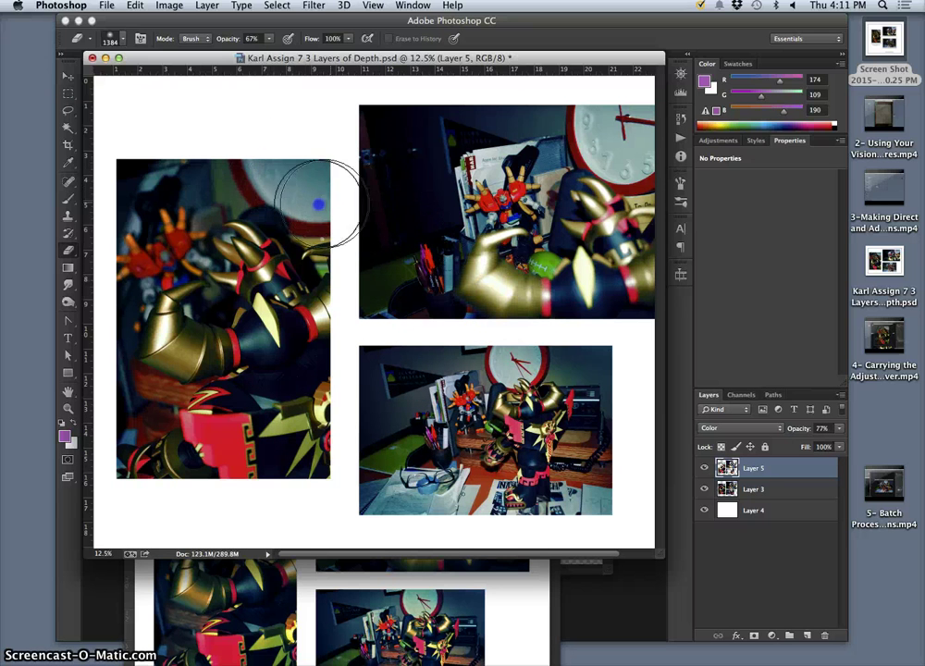
scroll(520, 308, "right", 2)
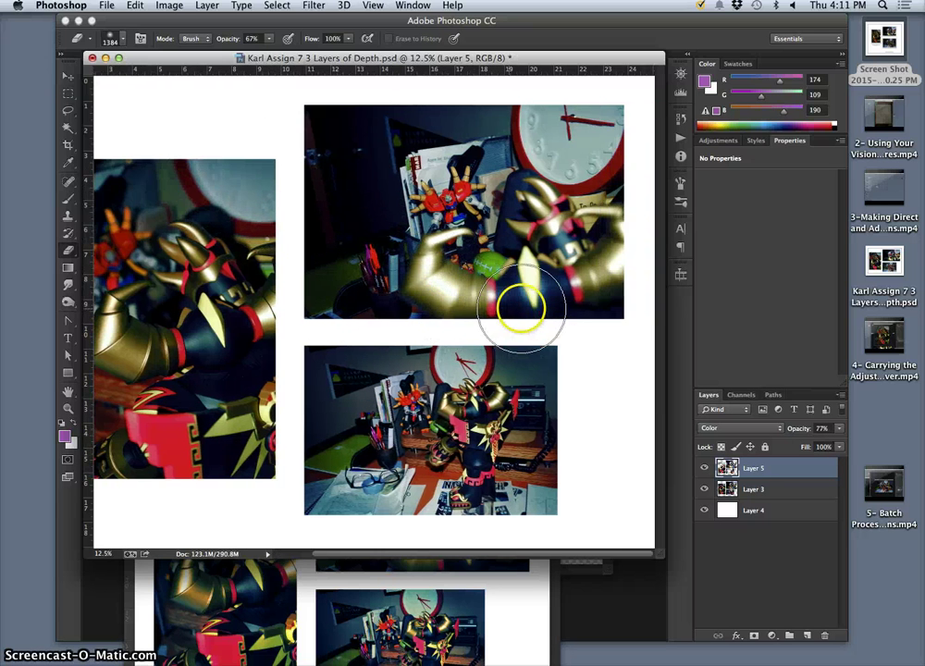
mouse_move(521, 308)
left_mouse_down()
mouse_move(525, 173)
mouse_move(472, 186)
mouse_move(389, 242)
mouse_move(393, 290)
mouse_move(481, 377)
mouse_move(521, 379)
mouse_move(581, 361)
left_mouse_up()
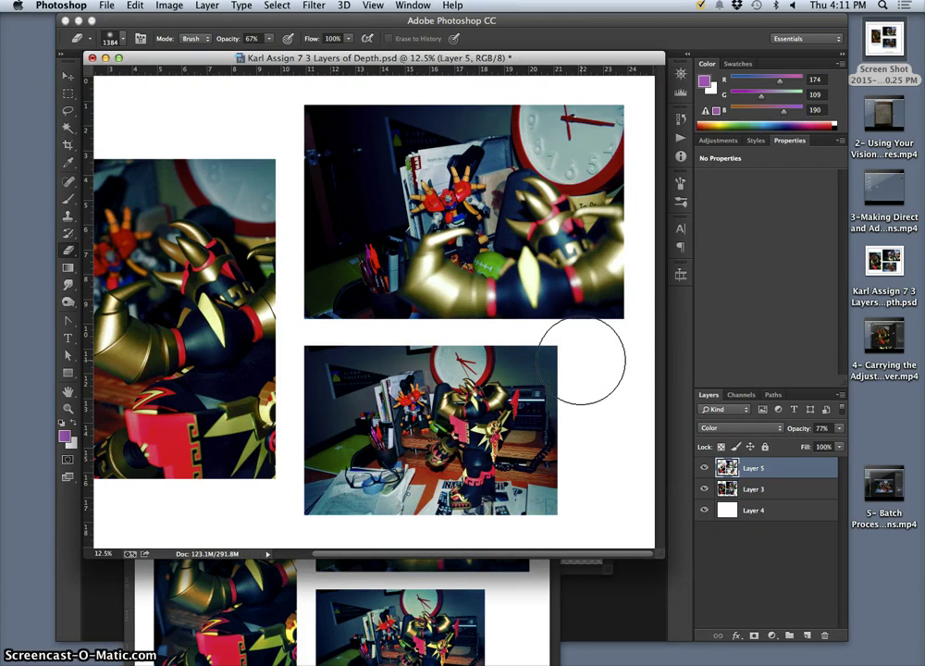
Step: Erase Layer 5 over the papers and wall in the lower photo and toggle layer visibility to check the effect
key("super+equal")
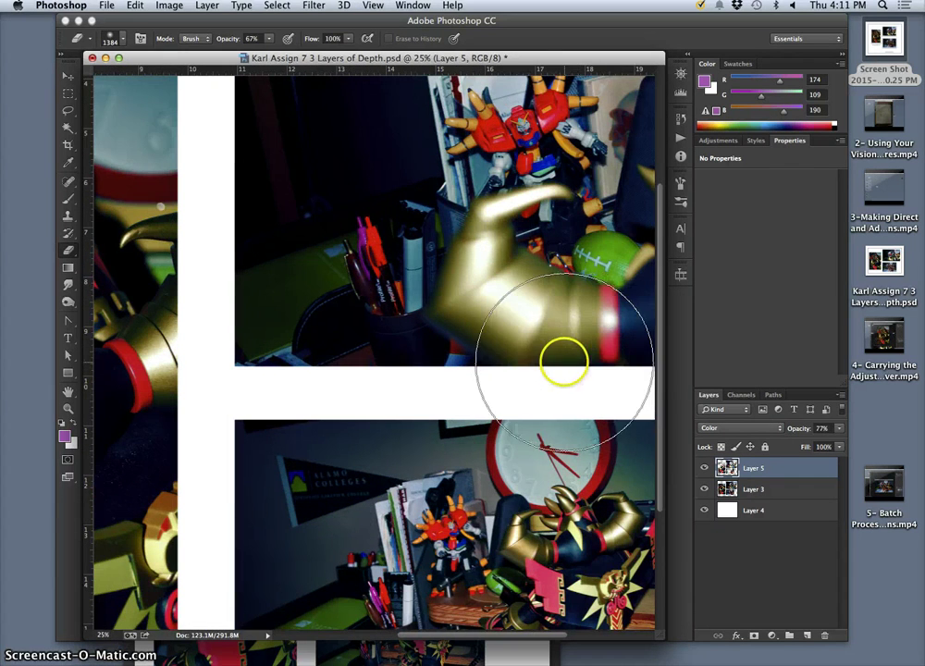
scroll(562, 359, "down", 5)
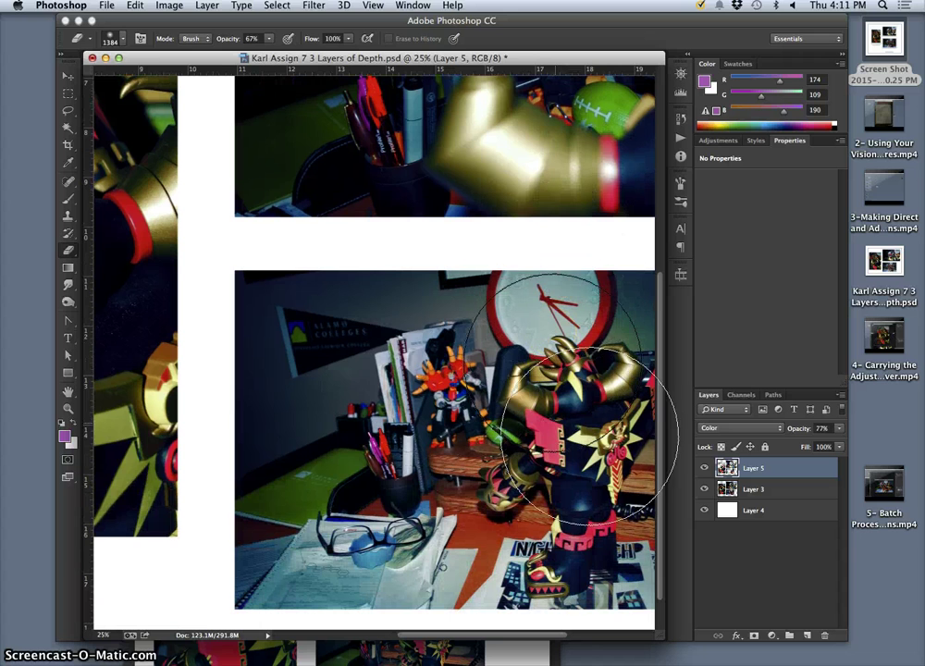
left_click(703, 470)
left_click(701, 487)
left_click(702, 487)
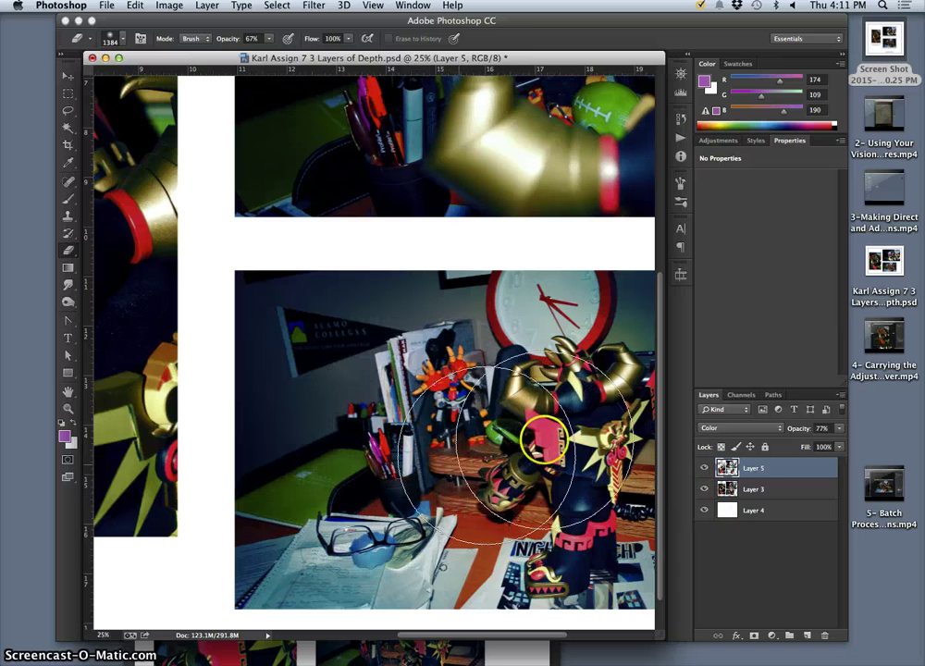
Step: Inspect the erased areas with Layer 5 in Normal mode and Layer 3 hidden, and restore Layer 3's visibility and the Color mode
left_click(738, 427)
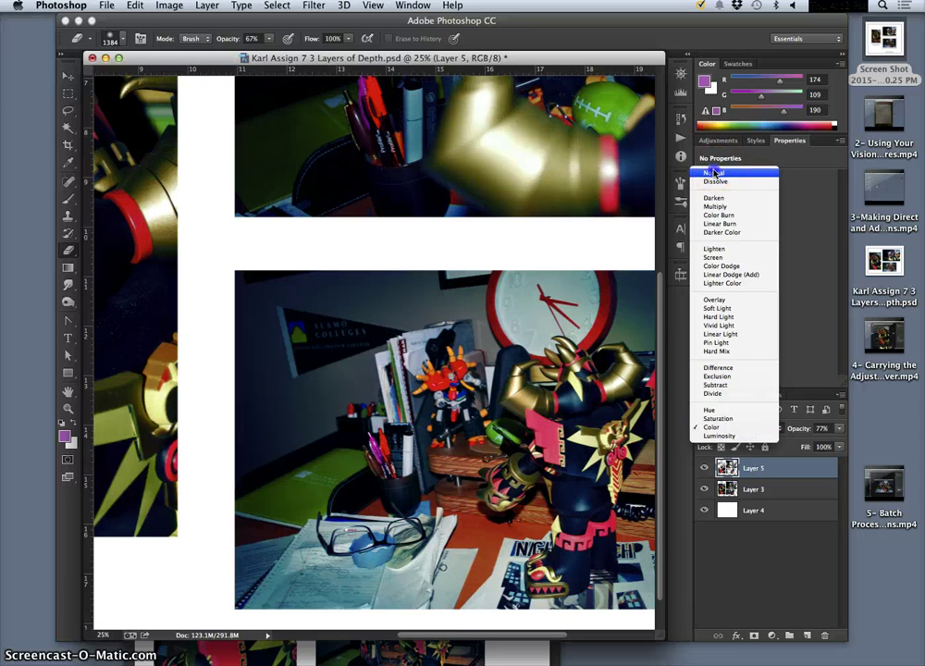
left_click(713, 173)
left_click(704, 490)
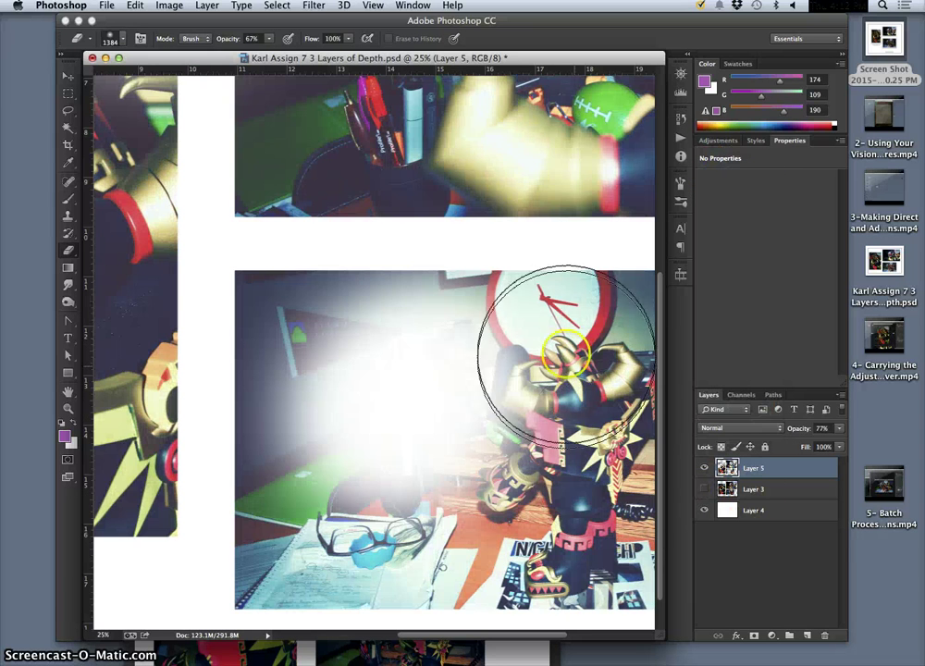
key("super+minus")
key("super+minus")
key("super+minus")
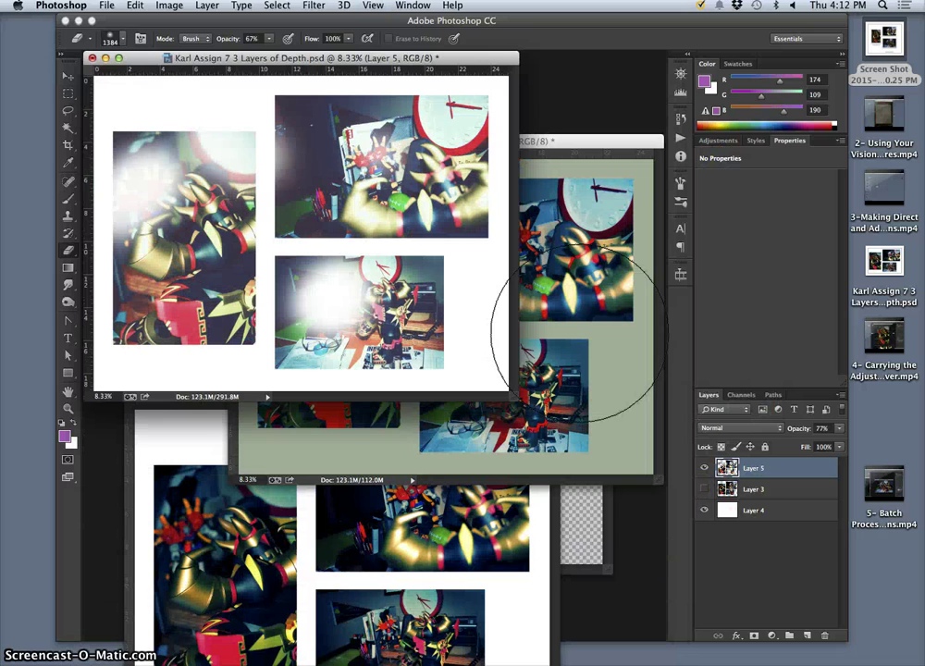
mouse_move(333, 156)
left_mouse_down()
mouse_move(302, 159)
mouse_move(299, 145)
mouse_move(421, 135)
left_mouse_up()
left_click(704, 488)
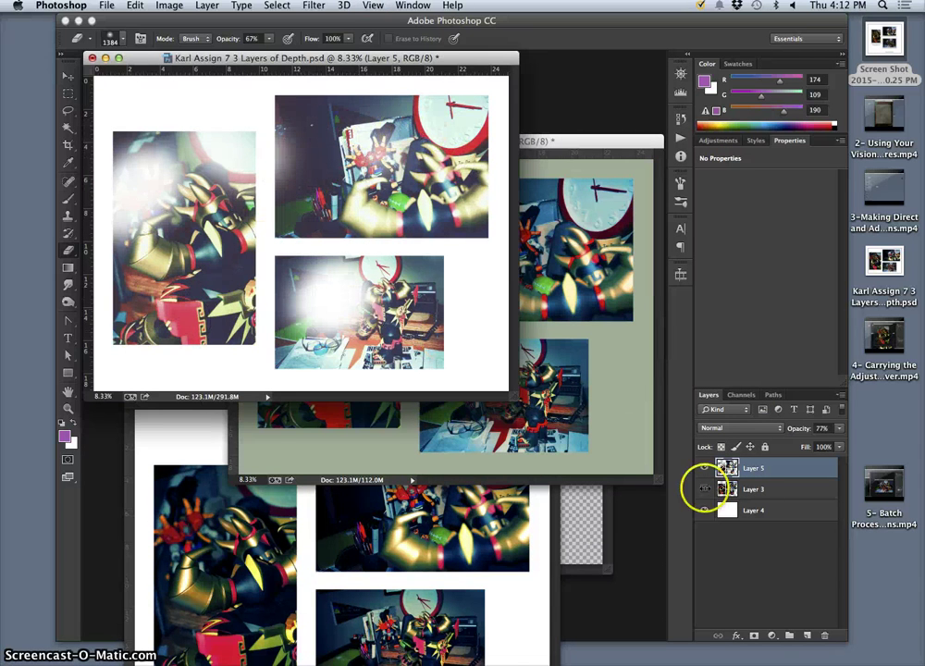
left_click(782, 428)
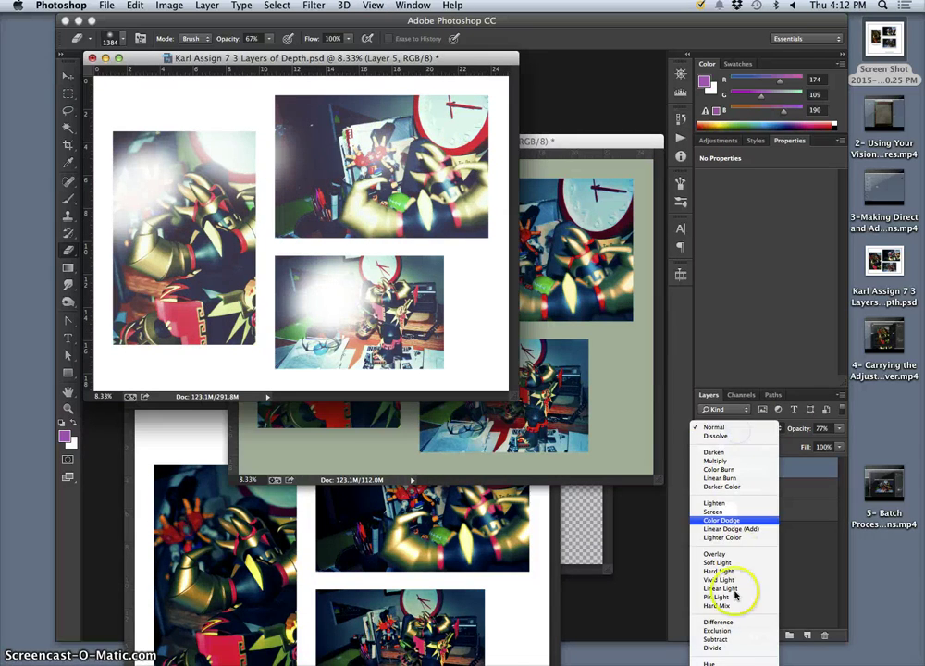
left_click(727, 620)
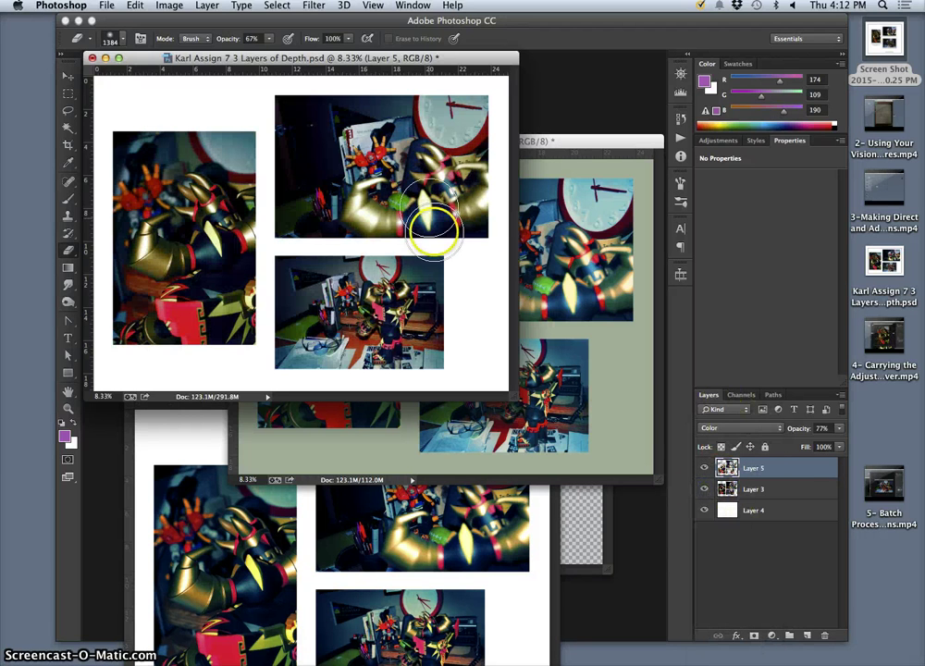
Step: Compare the collage with Layer 5 hidden and shown, and erase more of Layer 5 over the tall photo's figure
left_click(704, 467)
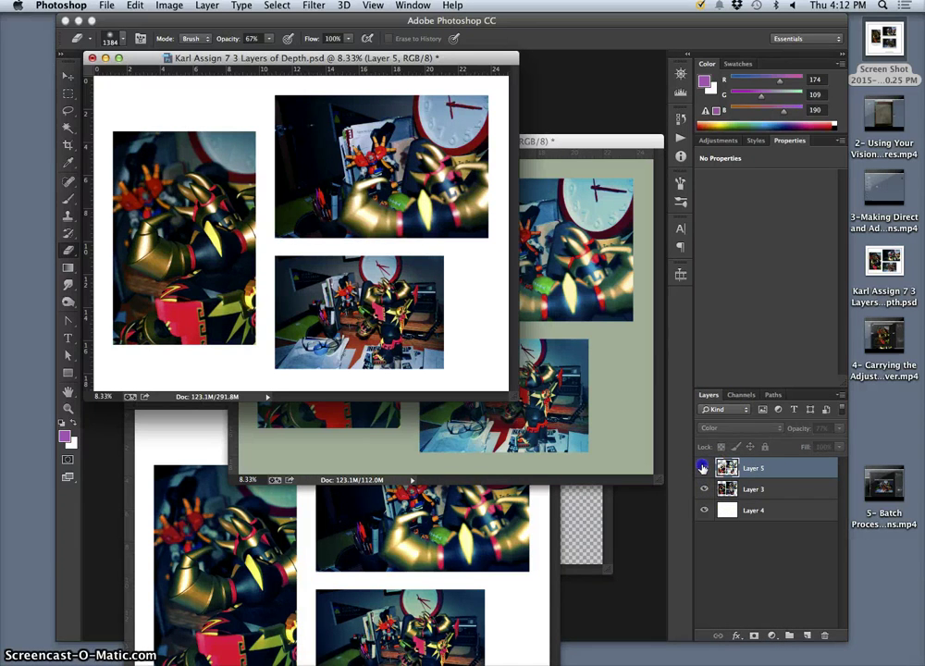
left_click(704, 468)
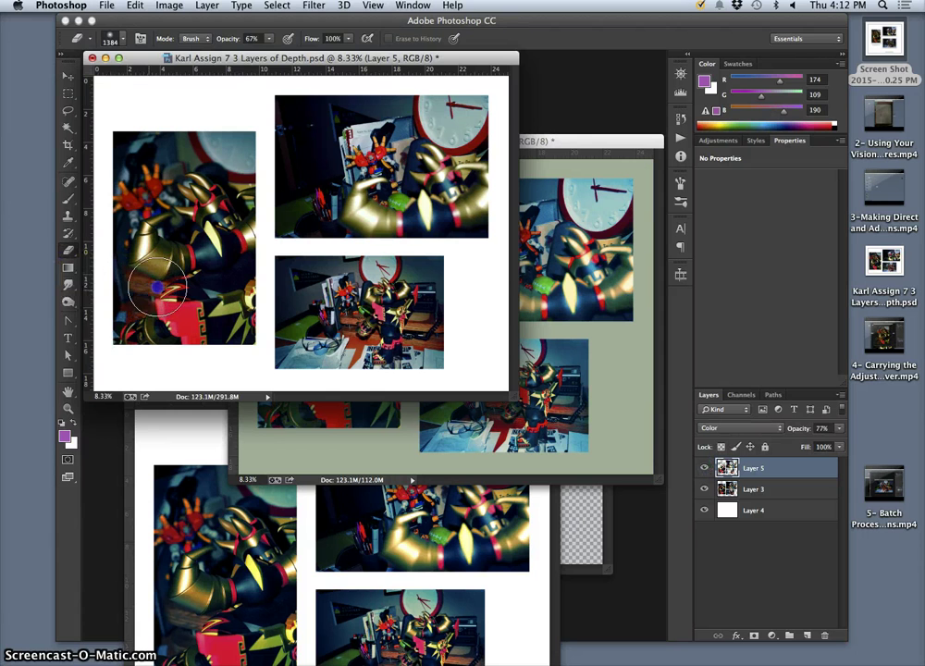
left_click(196, 211)
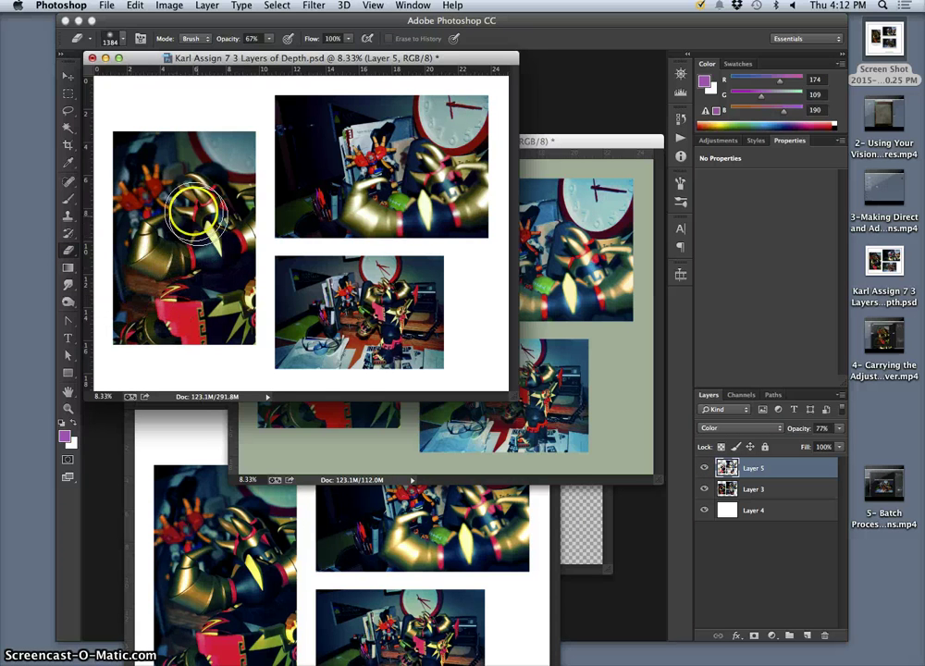
mouse_move(196, 211)
left_mouse_down()
mouse_move(184, 257)
mouse_move(146, 276)
mouse_move(124, 300)
mouse_move(396, 307)
mouse_move(410, 324)
mouse_move(390, 339)
mouse_move(456, 334)
mouse_move(437, 345)
mouse_move(486, 282)
mouse_move(409, 361)
mouse_move(375, 376)
mouse_move(346, 349)
mouse_move(430, 368)
left_mouse_up()
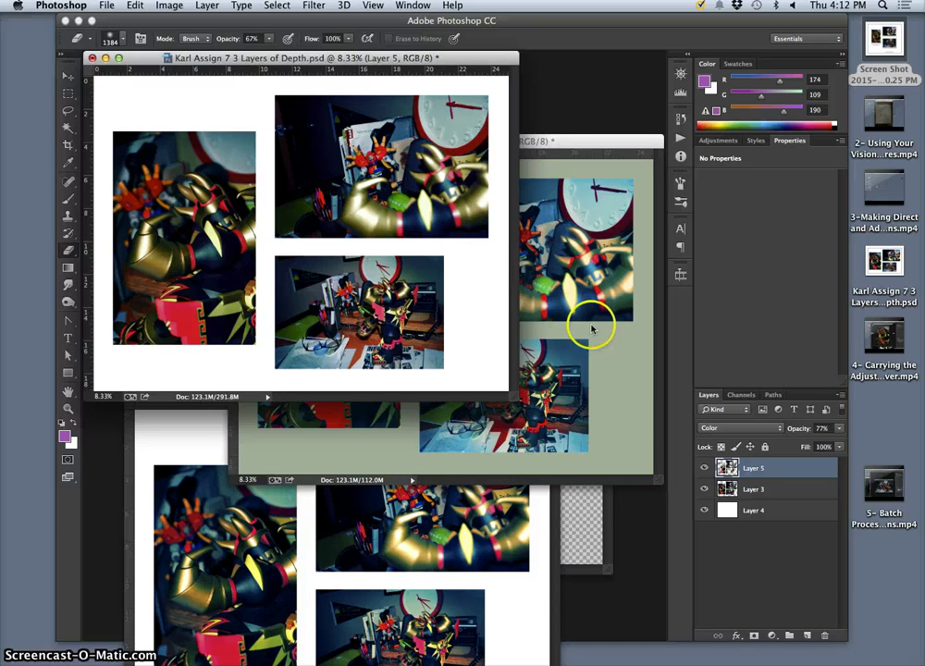
Step: Copy the entire MISS ETIKATE 2 Photo Effect copy image and paste it as a new layer into the layered collage document
left_click(614, 413)
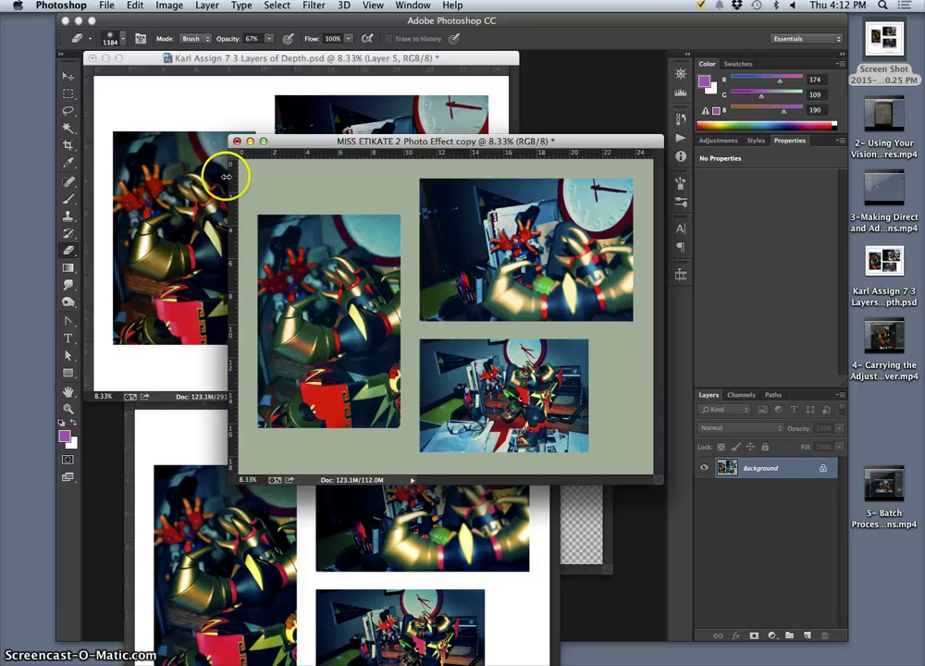
key("super+a")
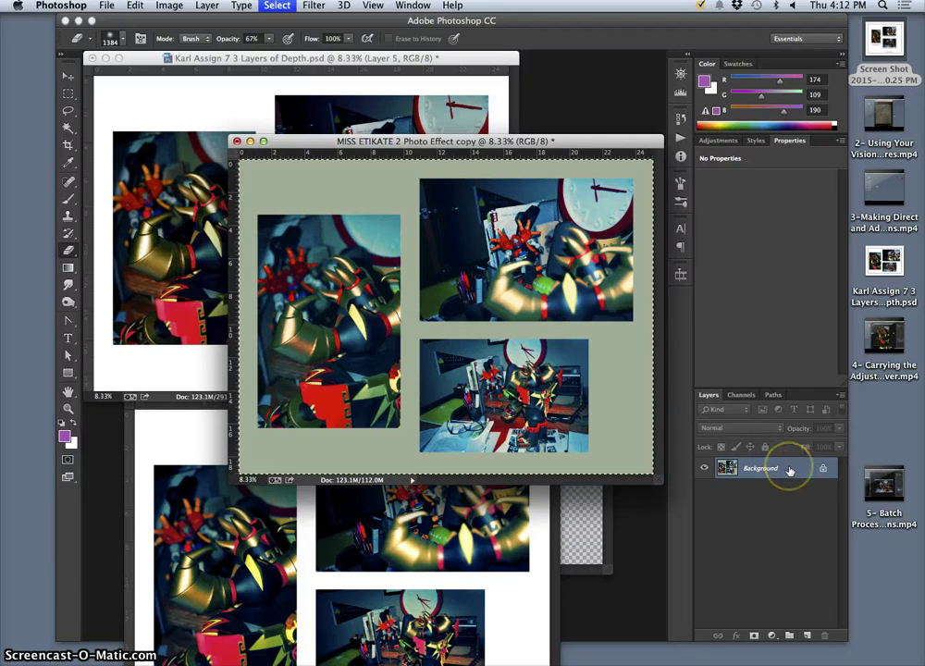
left_click(190, 56)
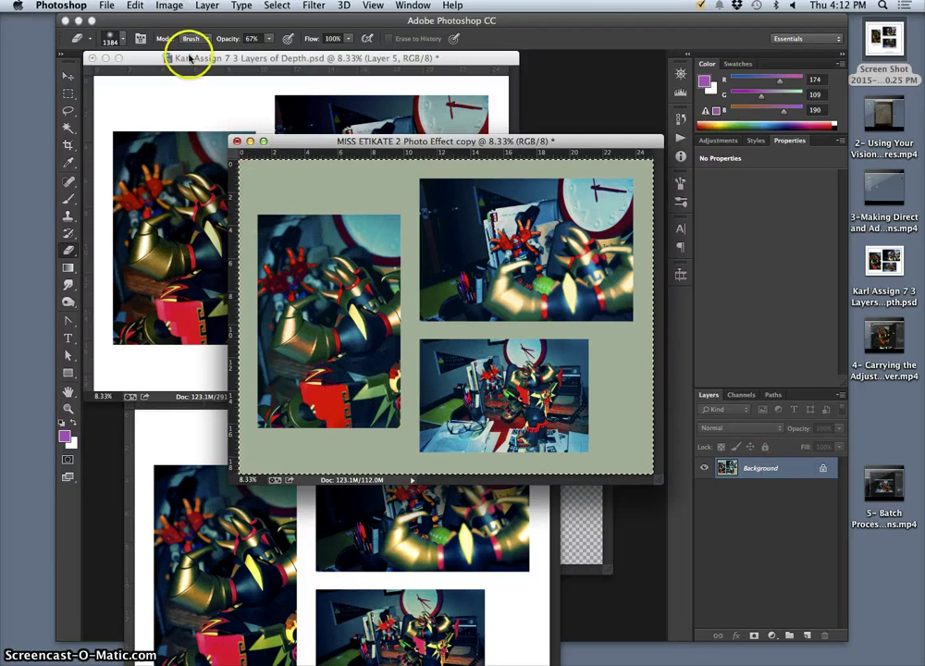
key("super+v")
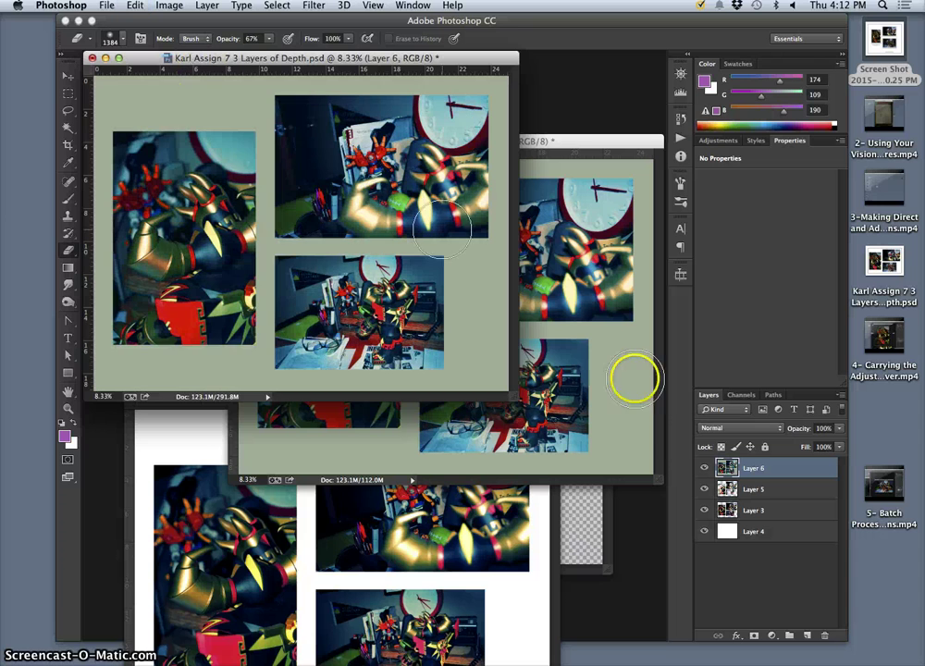
Step: Select the empty border around the photos on Layer 3 with the Magic Wand, delete that area from Layer 6 and deselect
left_click(753, 509)
left_click_drag(704, 468, 704, 489)
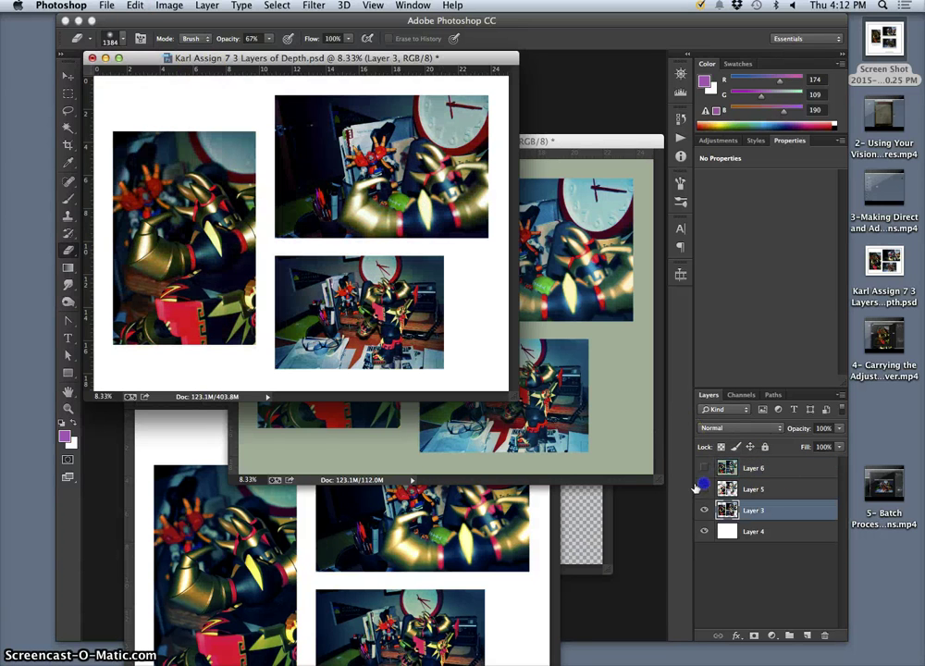
key("w")
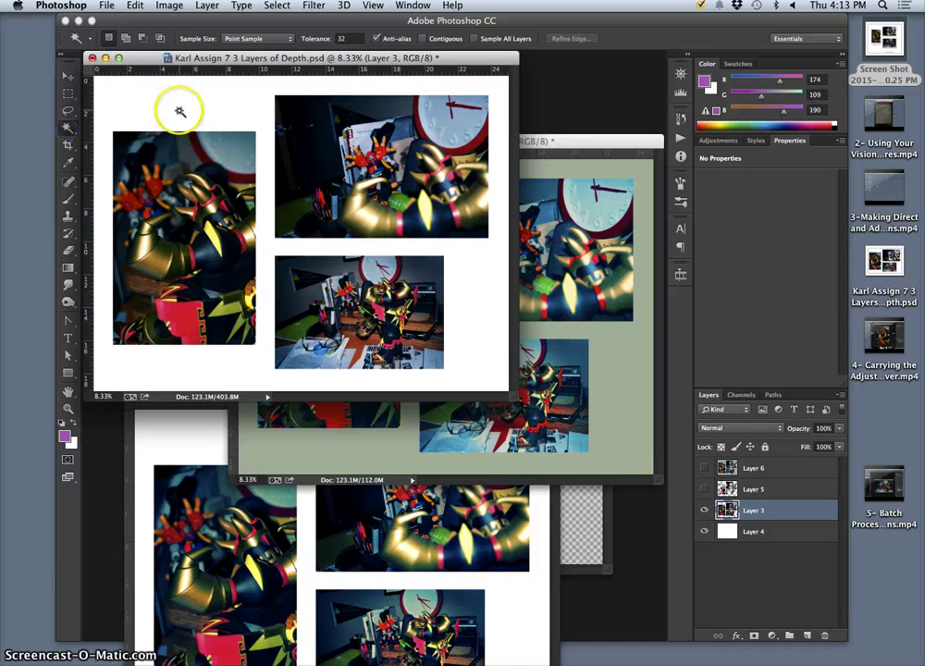
left_click(178, 107)
left_click(704, 531)
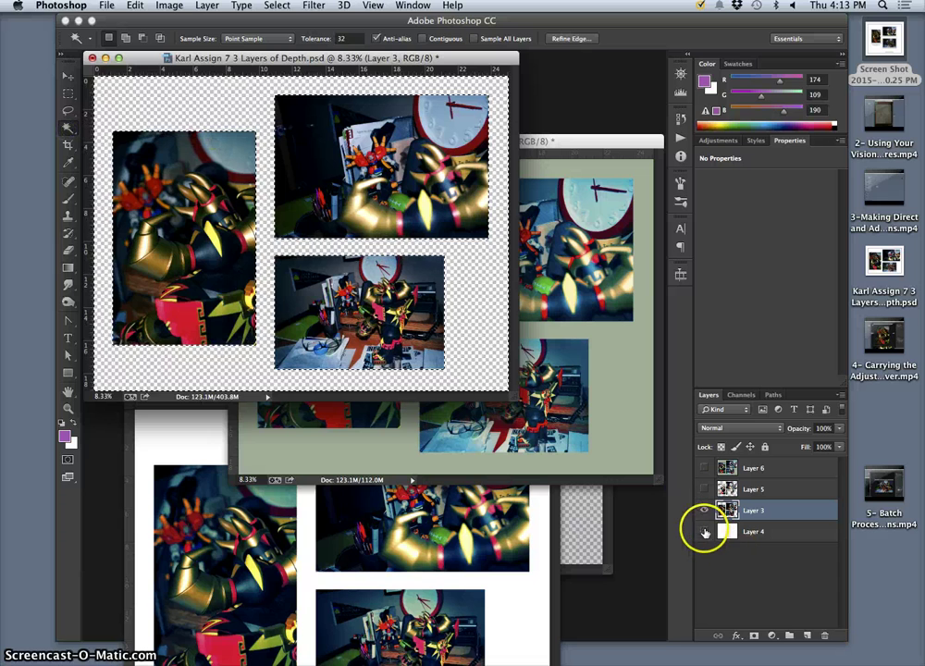
left_click(703, 531)
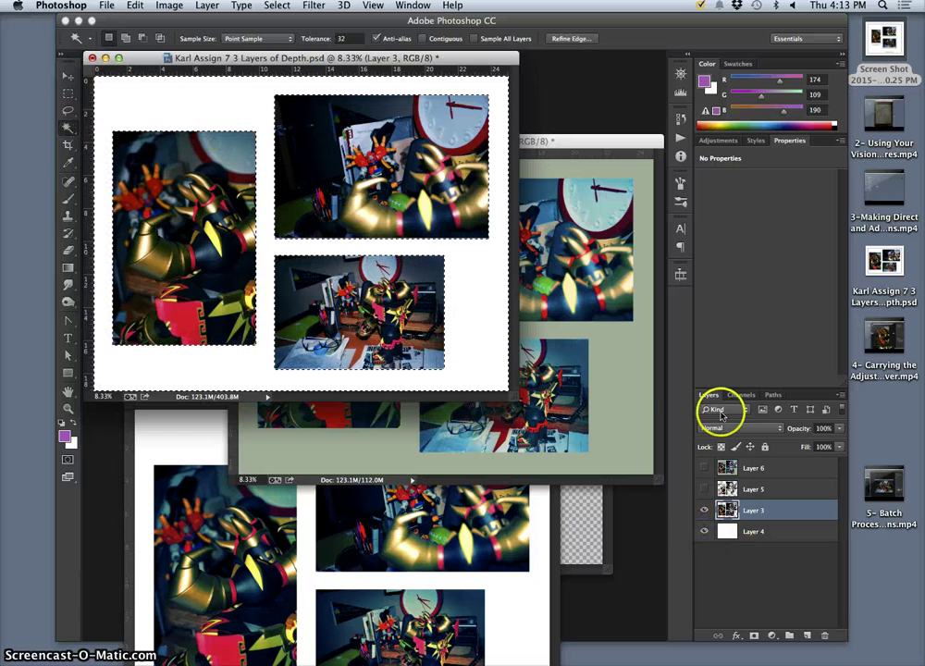
left_click(705, 469)
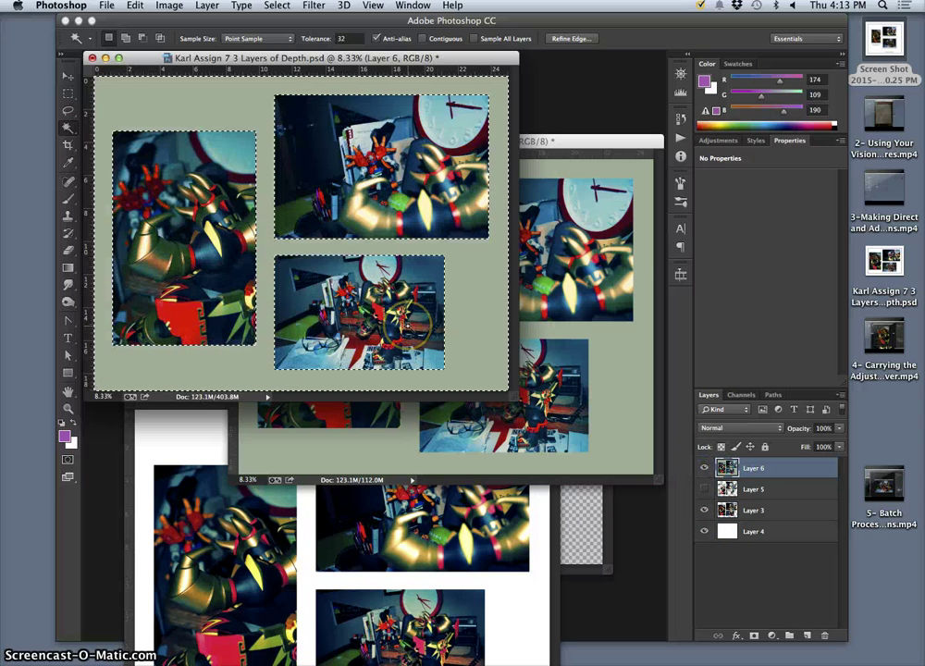
left_click(705, 469)
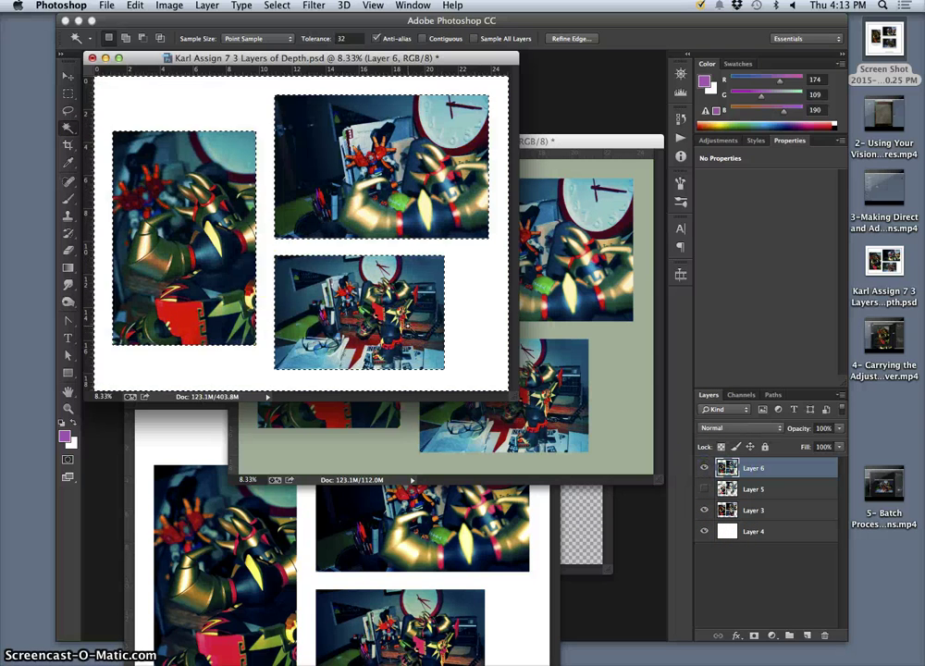
left_click(68, 110)
left_click(136, 114)
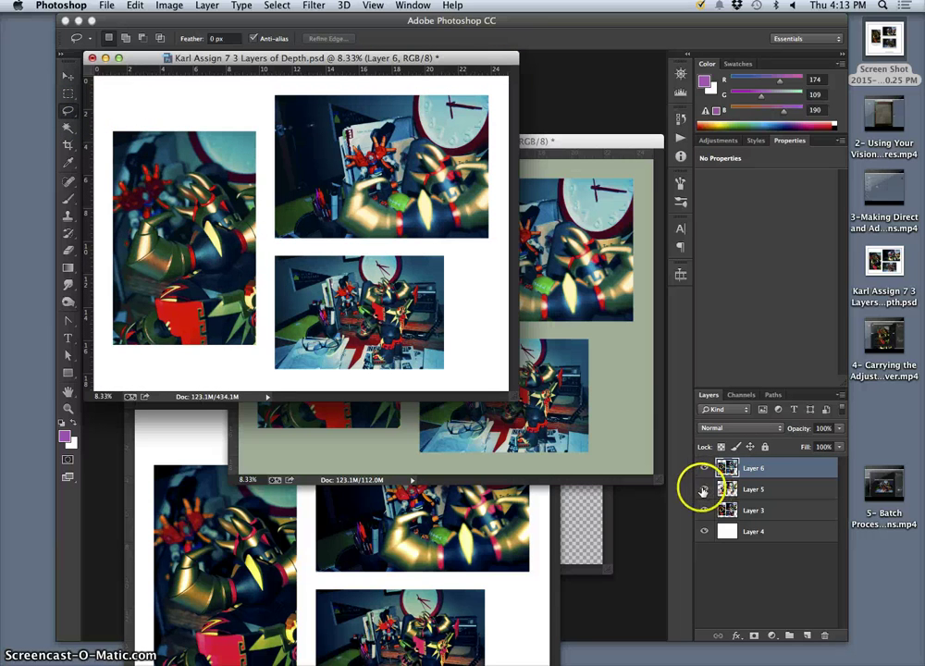
Step: Show Layer 5 again and set Layer 6's opacity to 29%
left_click(704, 489)
left_click(840, 430)
left_click_drag(839, 443, 783, 441)
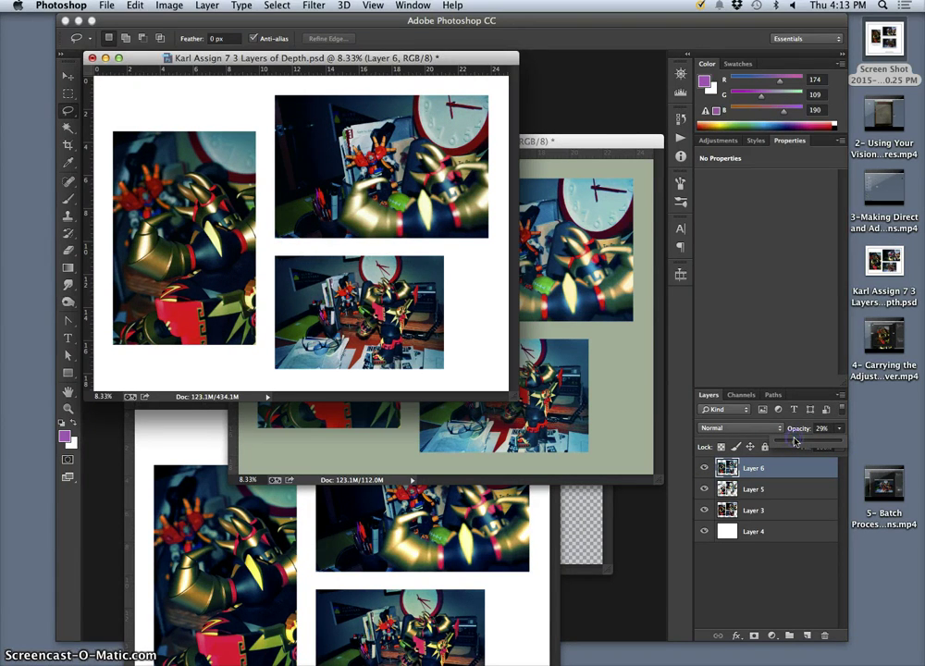
Step: Compare the enlarged collage with Layer 6 hidden and shown
left_click(704, 469)
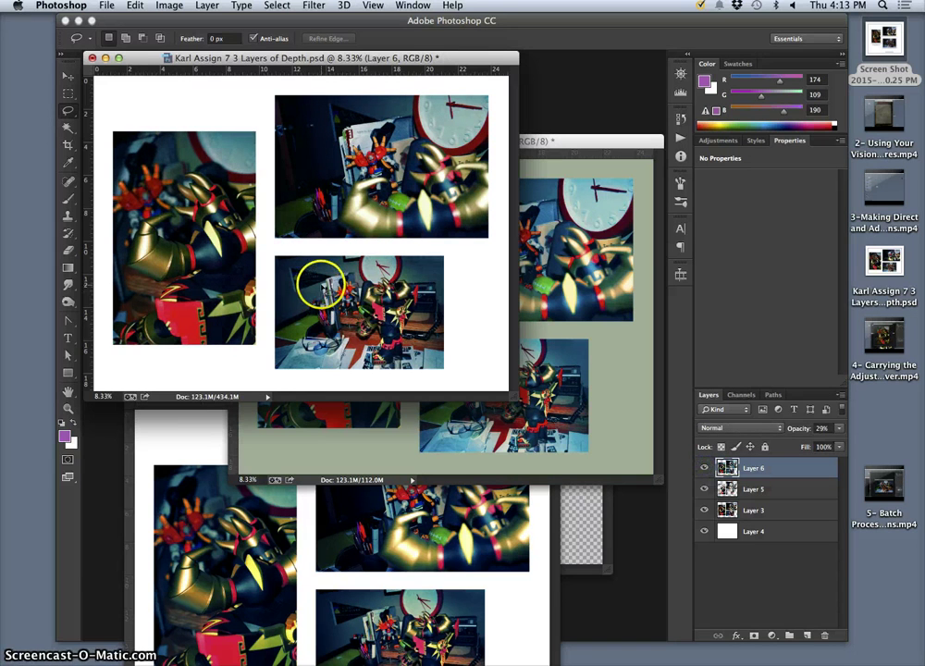
key("super+plus")
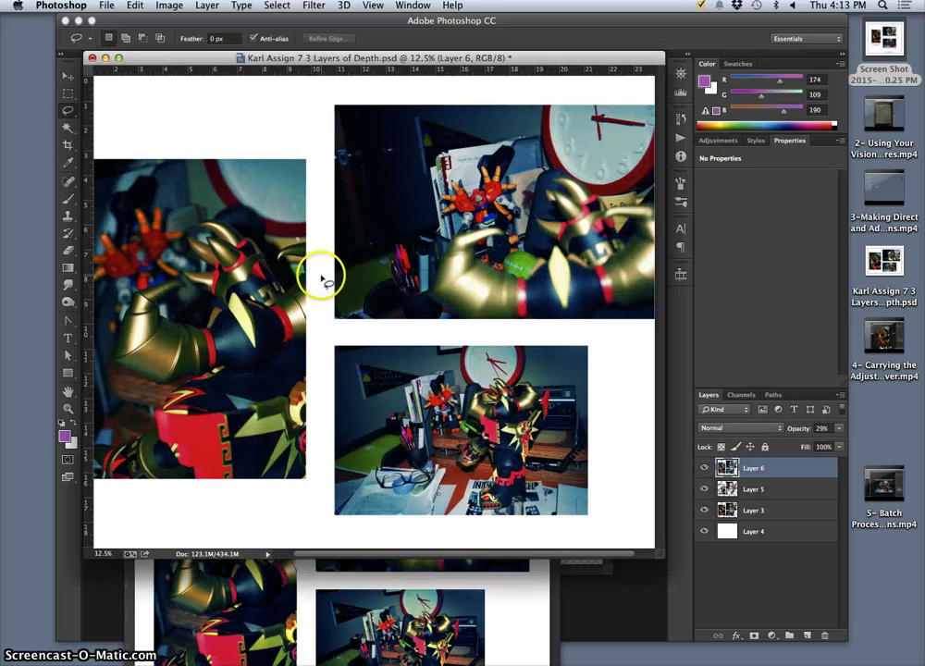
left_click(705, 469)
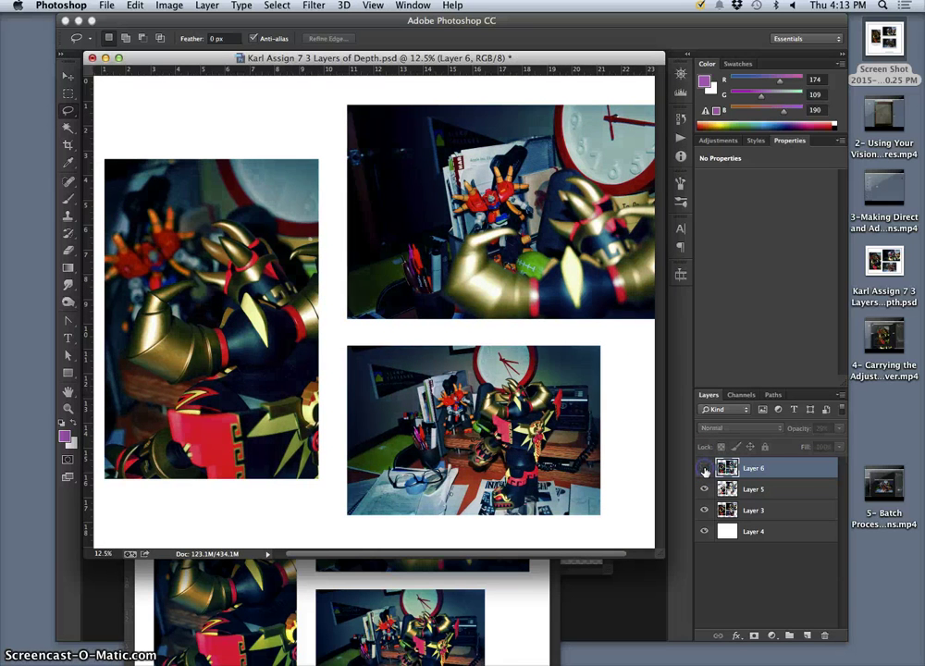
left_click(705, 469)
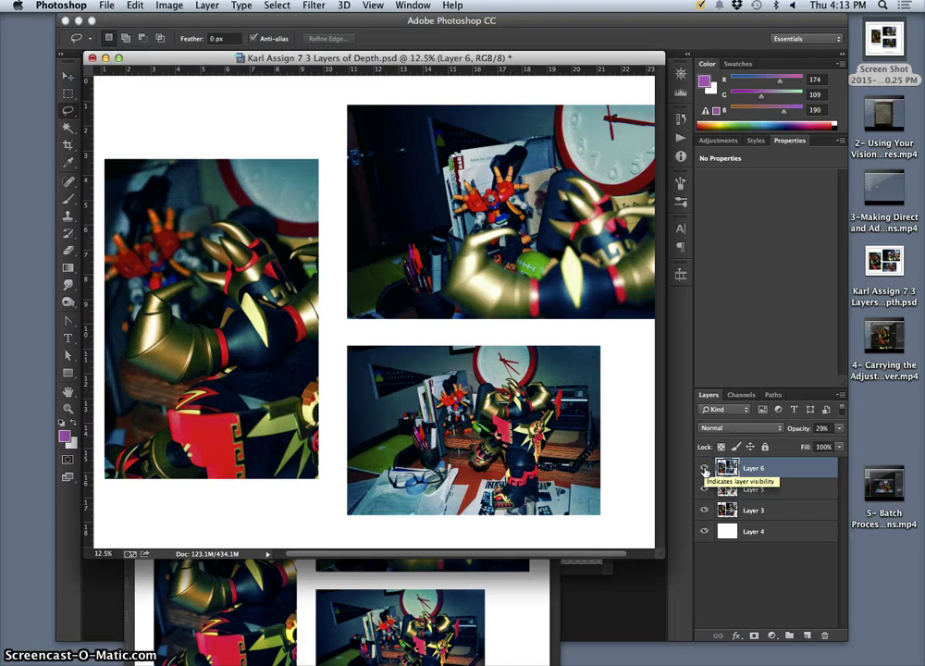
Step: Check the two right-hand photos of the collage with Layer 6 hidden and shown again
scroll(632, 435, "right", 3)
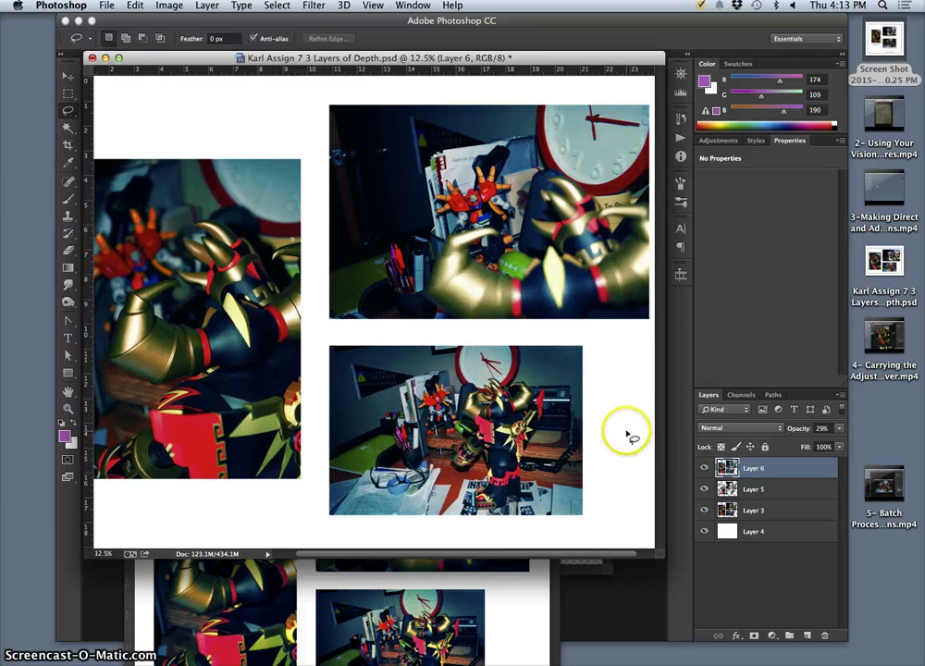
scroll(629, 434, "right", 2)
left_click(705, 469)
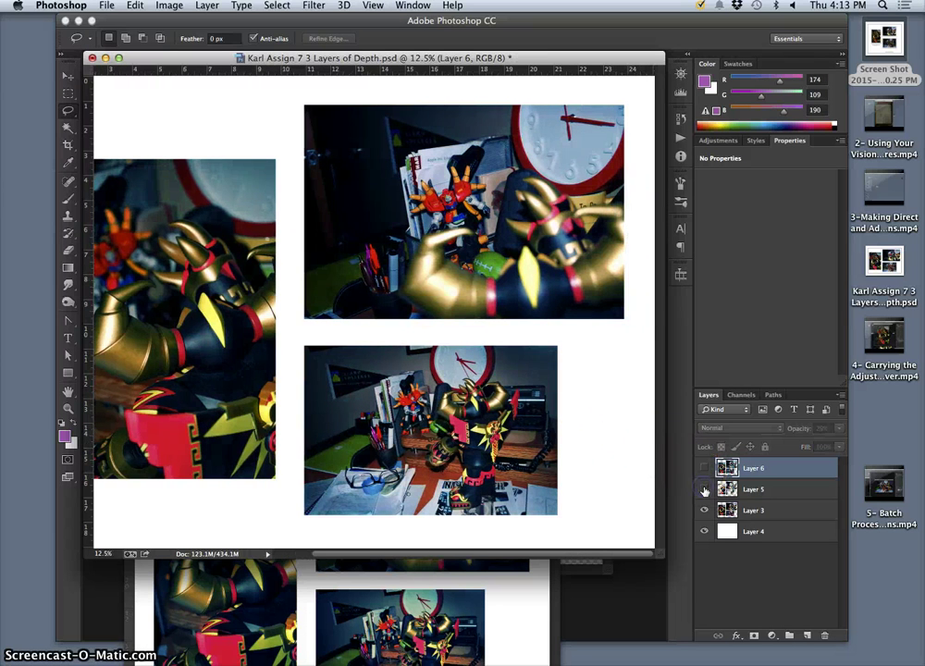
left_click(704, 472)
left_click(554, 444)
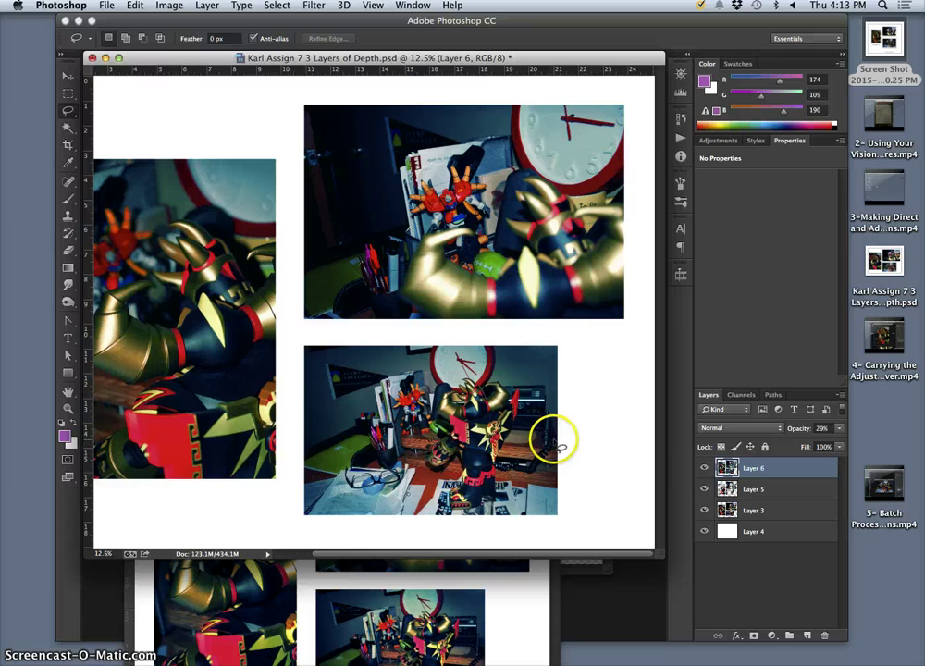
key("super+minus")
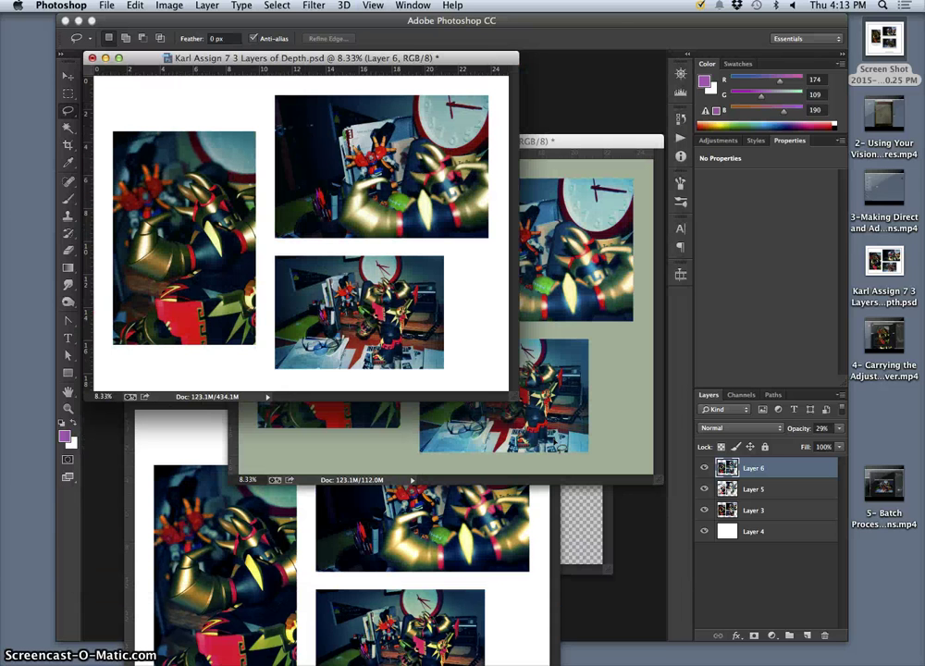
Step: Close the MISS ETIKATE 2 Photo Effect copy and Cross-Processing Photo Effect documents without saving changes
left_click(589, 398)
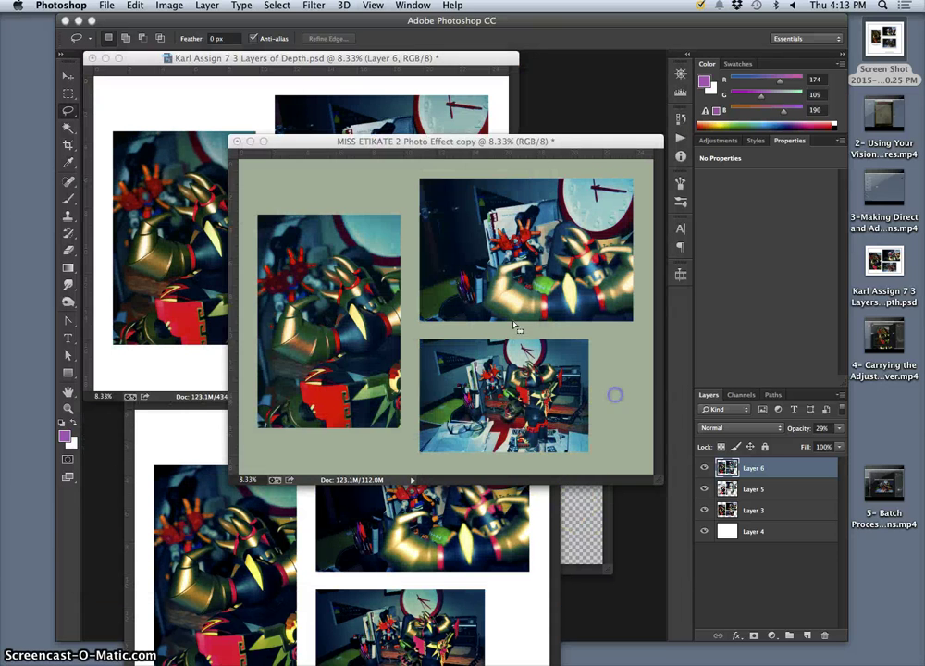
left_click(237, 140)
left_click(416, 242)
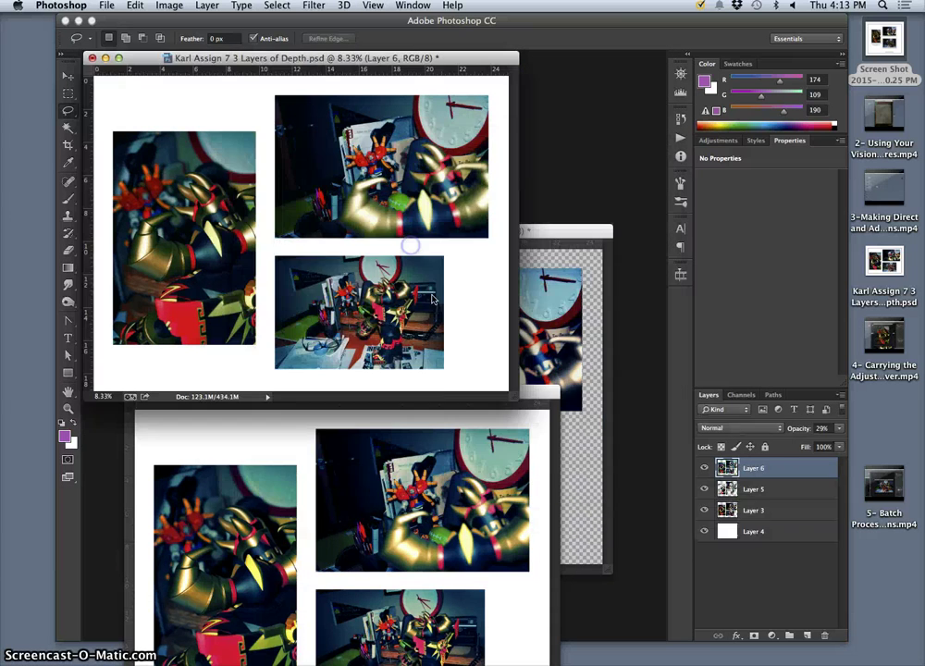
left_click_drag(452, 405, 624, 155)
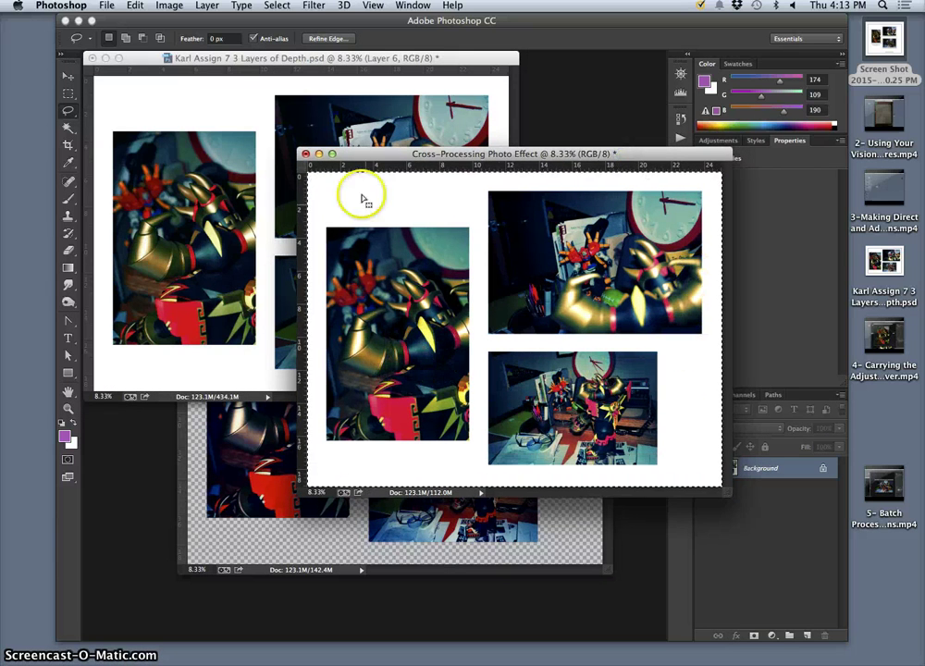
left_click(305, 153)
left_click(422, 247)
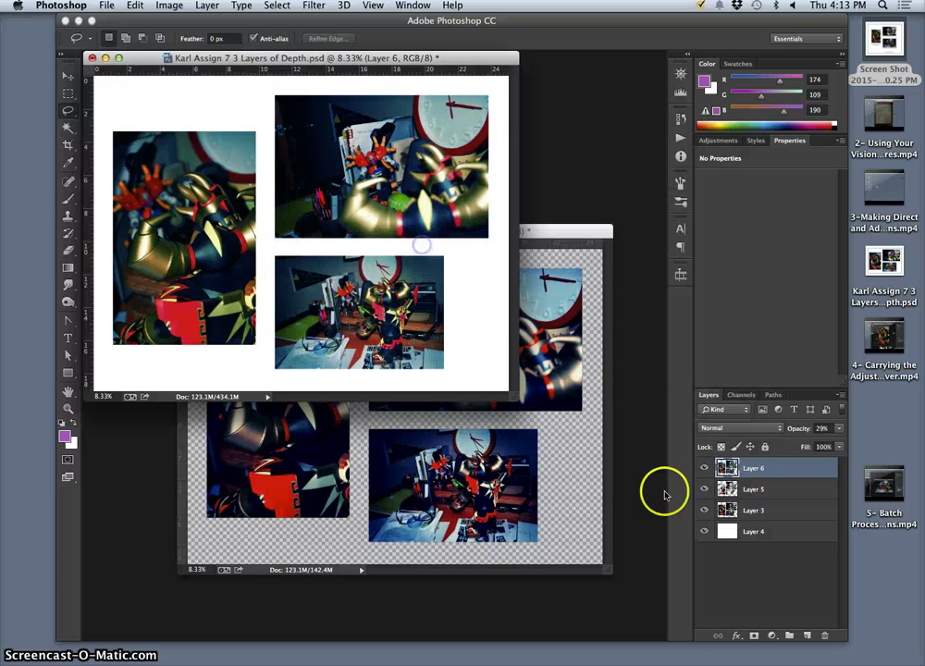
Step: Flatten the MISS ETIKATE 1 Photo Effect document, discarding its hidden layers
left_click(584, 509)
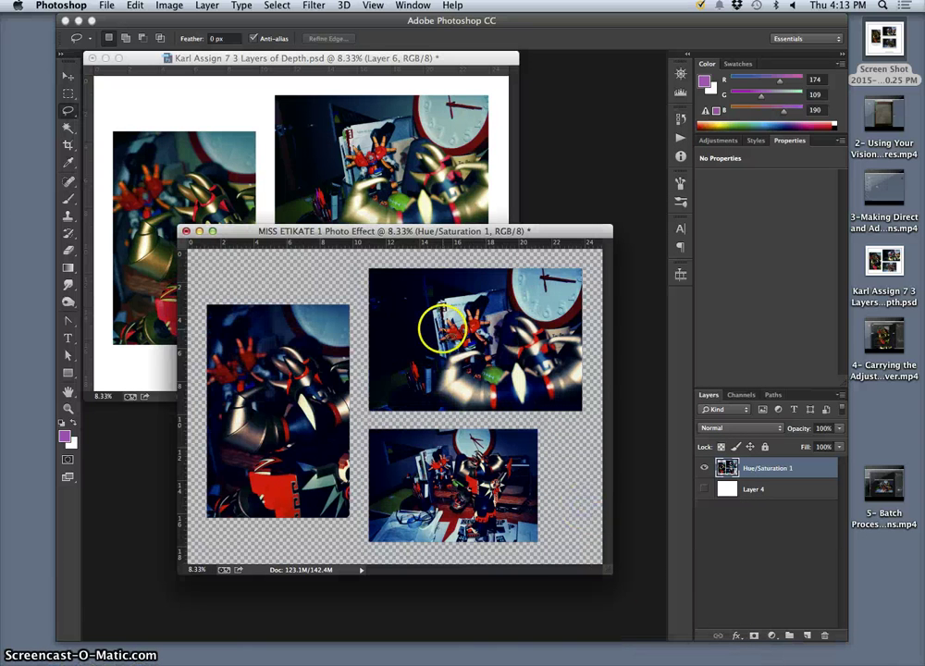
left_click_drag(353, 230, 406, 230)
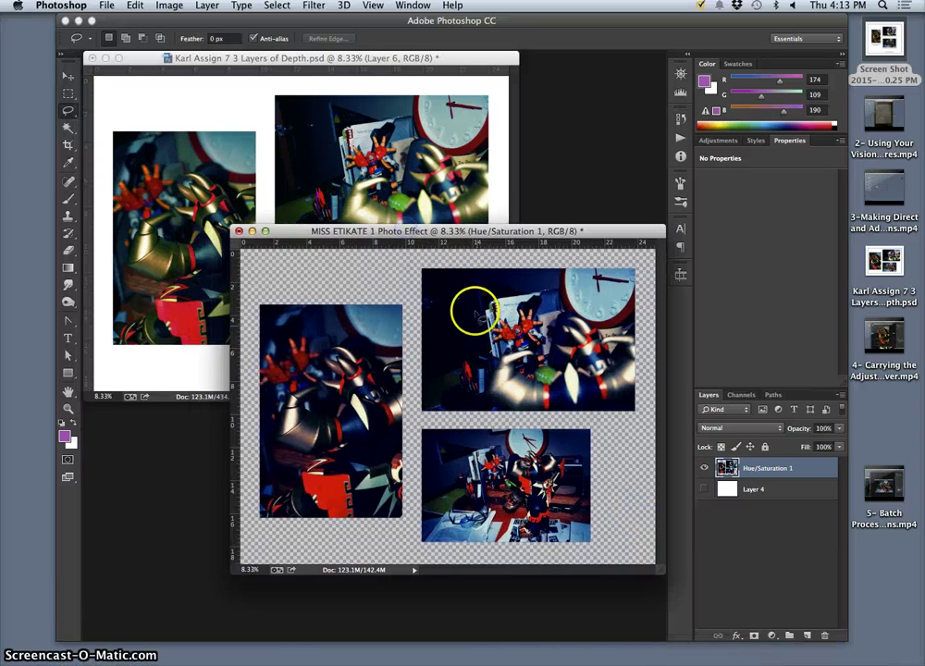
left_click(207, 5)
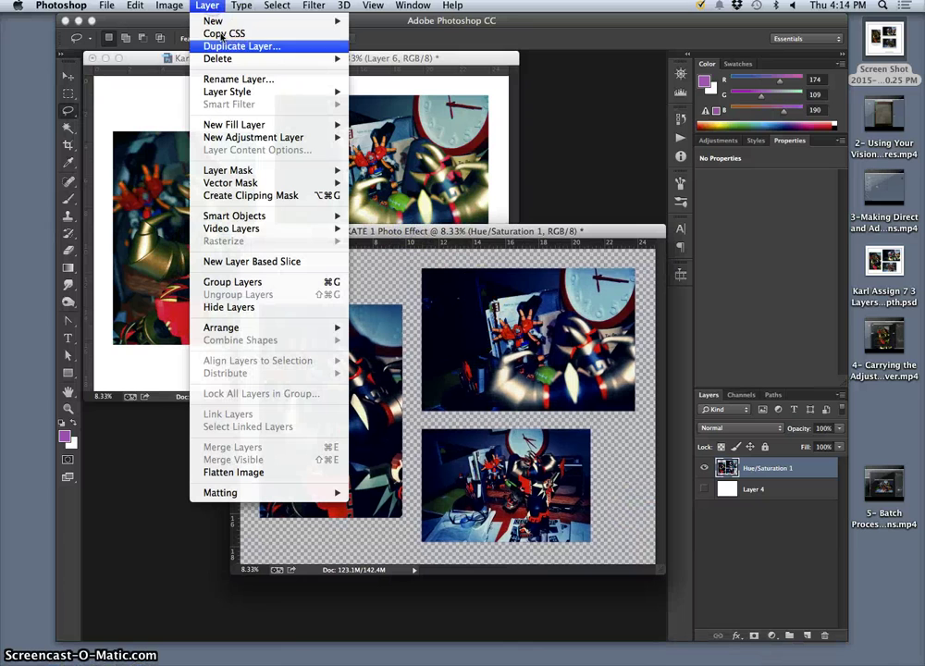
left_click(231, 471)
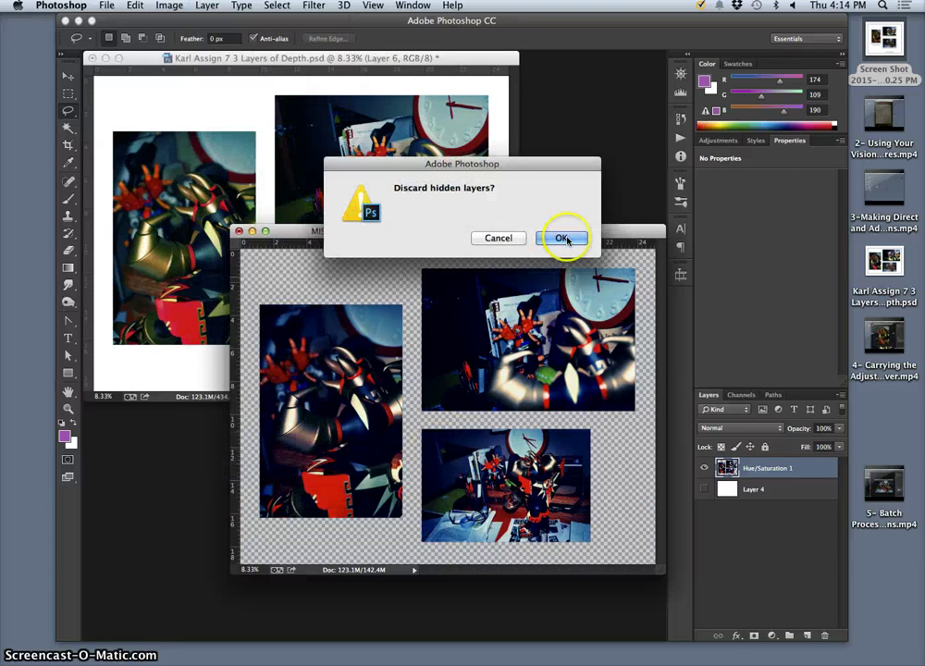
left_click(561, 237)
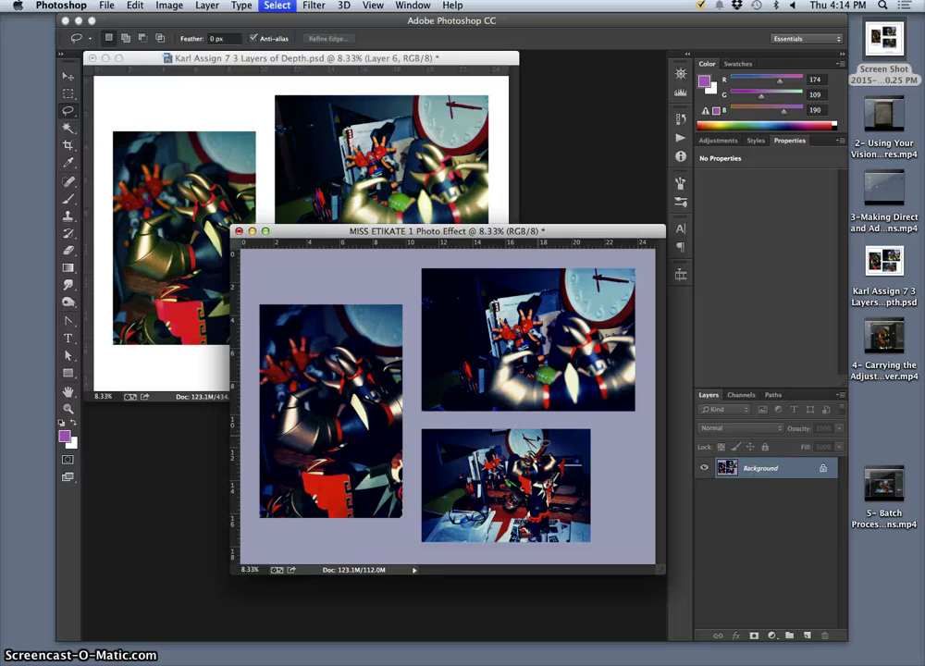
Step: Copy the entire flattened MISS ETIKATE 1 Photo Effect image and paste it as a new layer into the collage document
key("super+c")
left_click(292, 125)
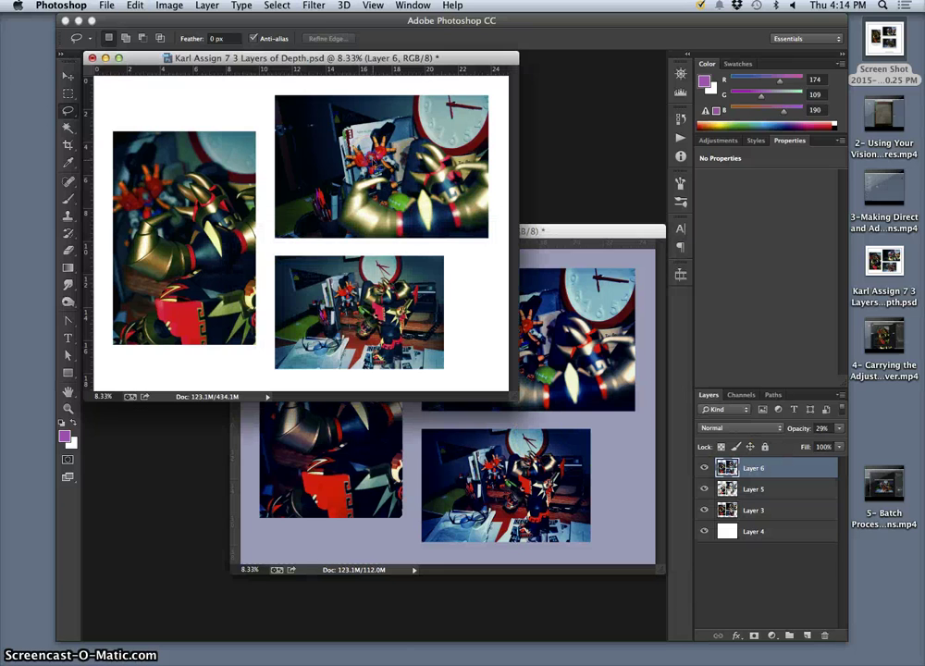
key("super+v")
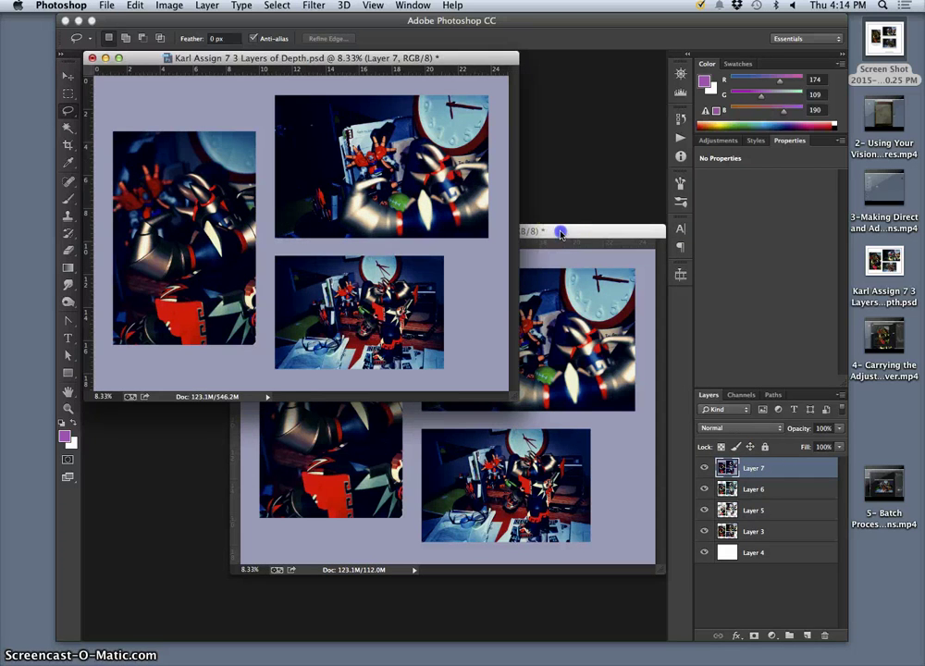
Step: Close the MISS ETIKATE 1 Photo Effect document without saving and enlarge the collage document's window
left_click(591, 231)
left_click(240, 233)
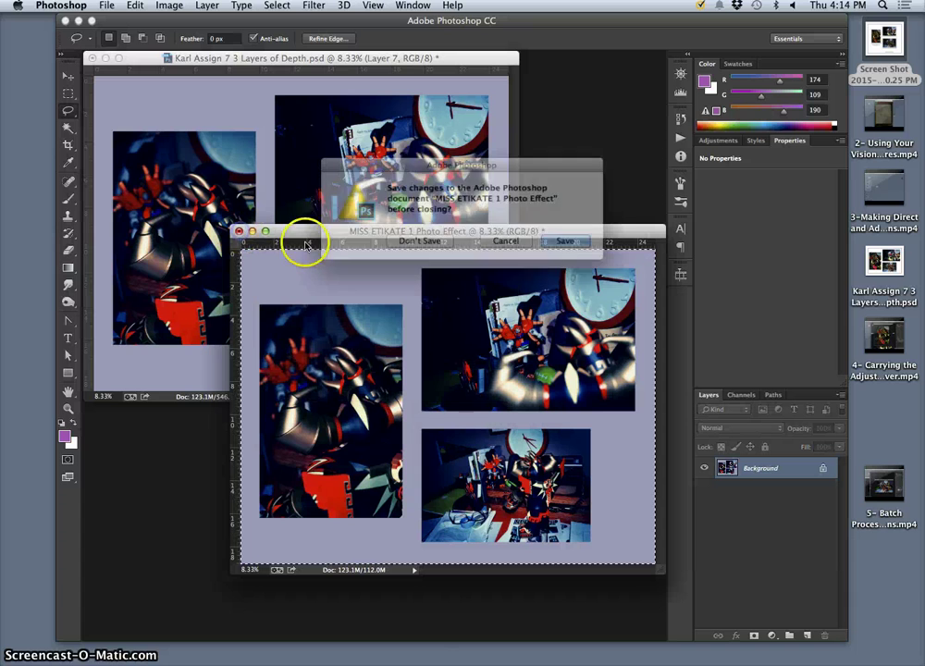
left_click(440, 242)
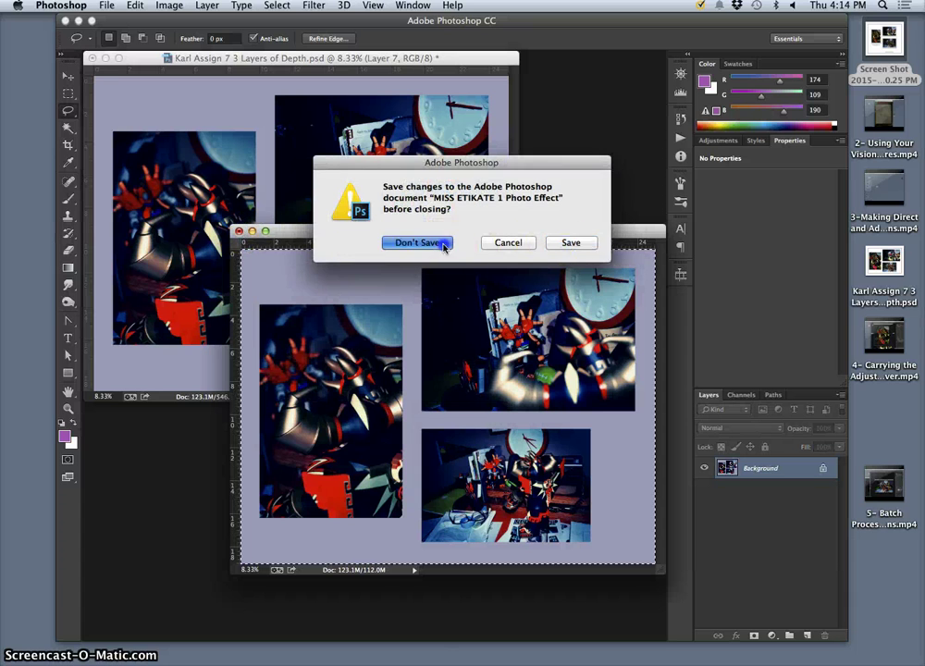
left_click_drag(520, 398, 667, 585)
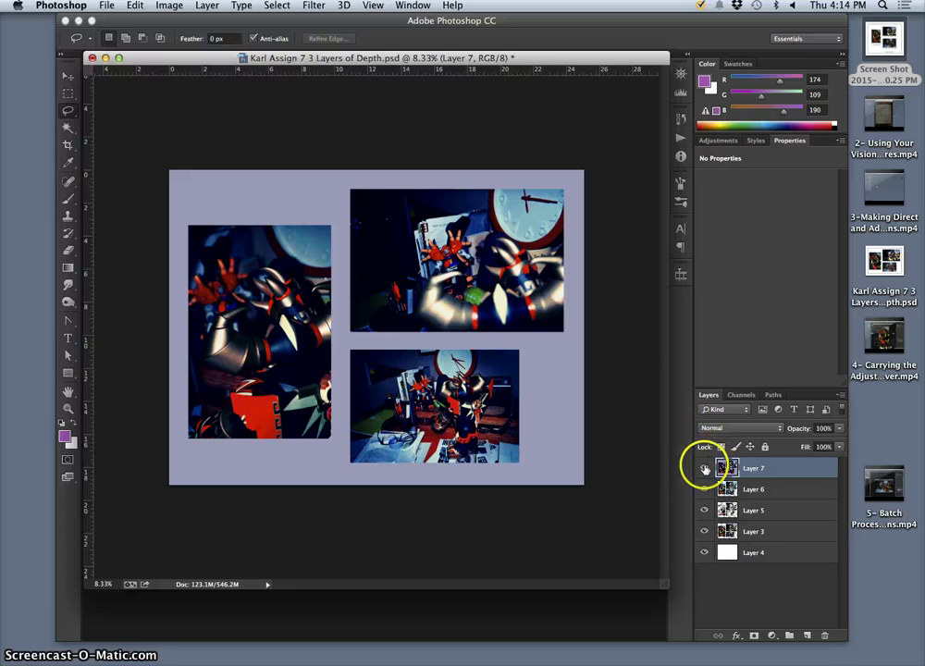
Step: Hide every layer except Layer 3 and switch to the Magic Wand tool
left_click(705, 469)
left_click(703, 509)
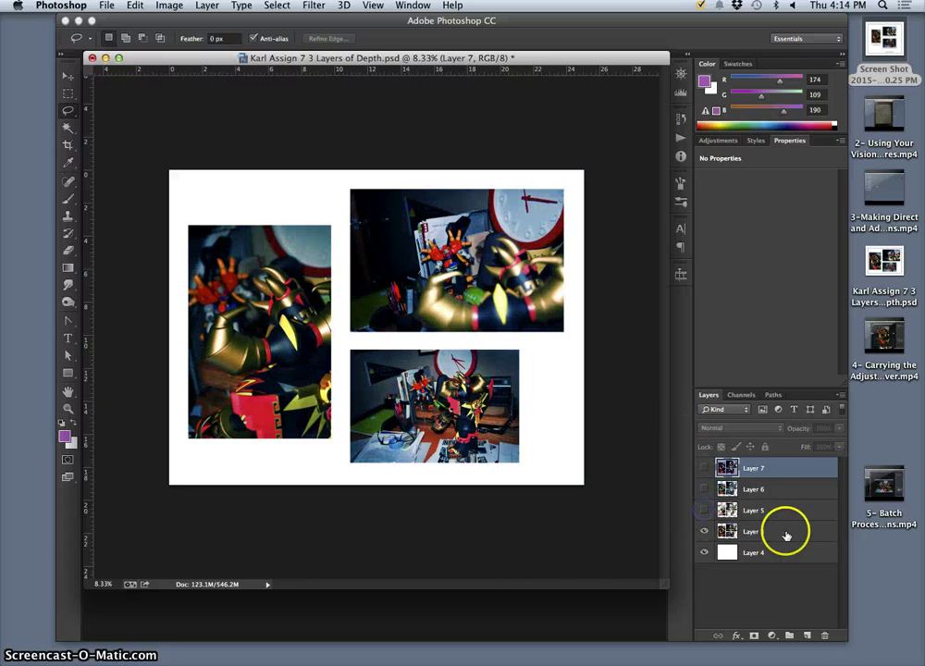
left_click(703, 553)
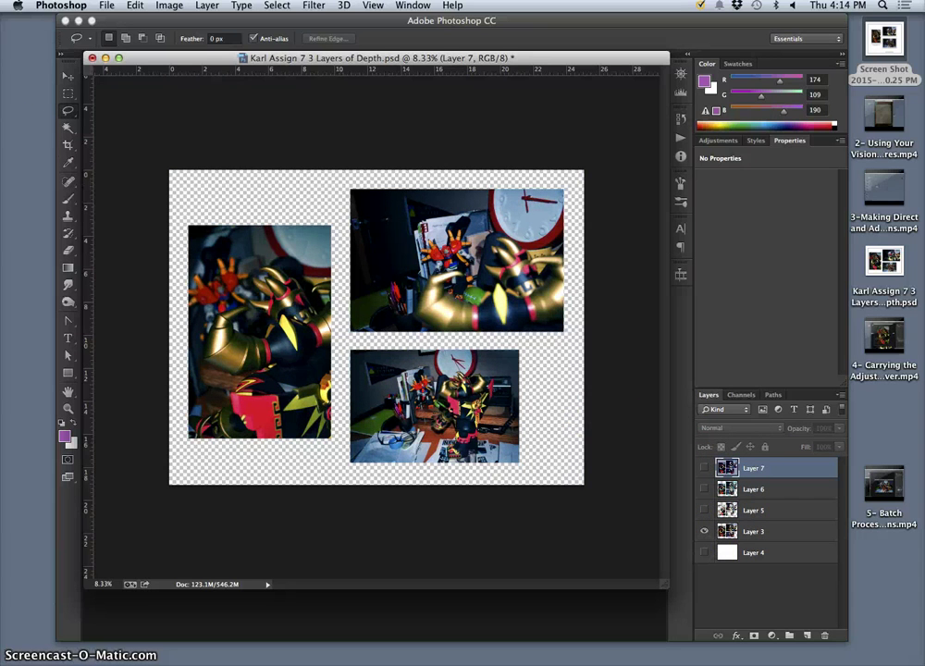
left_click(67, 127)
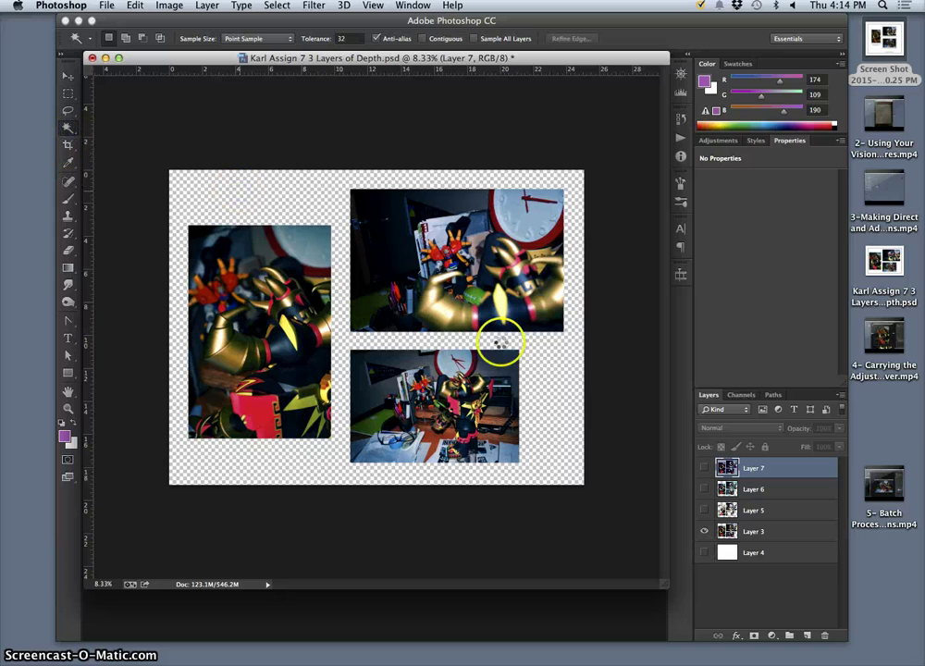
left_click(501, 336)
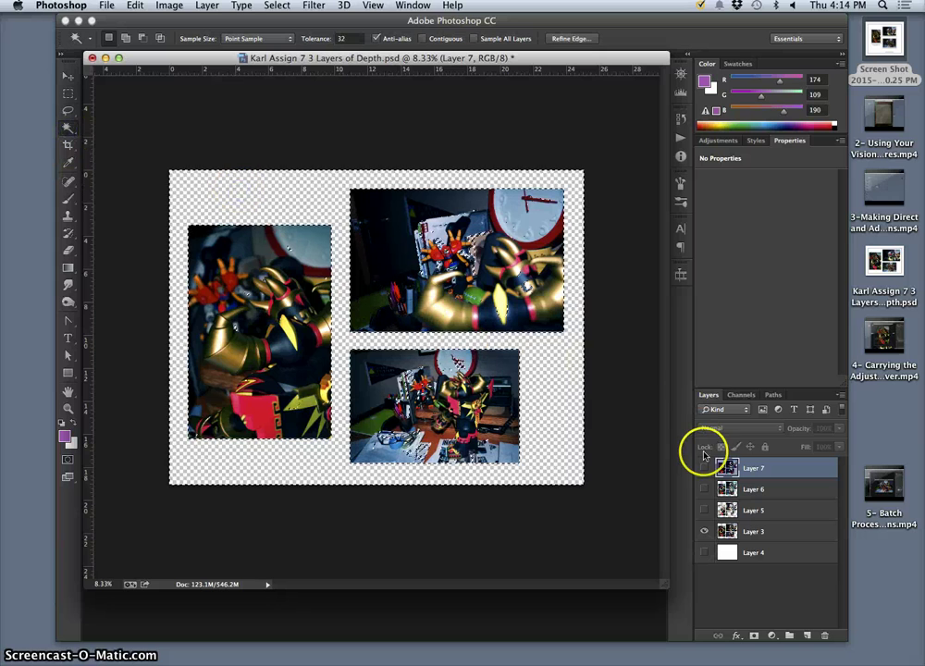
left_click(423, 38)
left_click(315, 189)
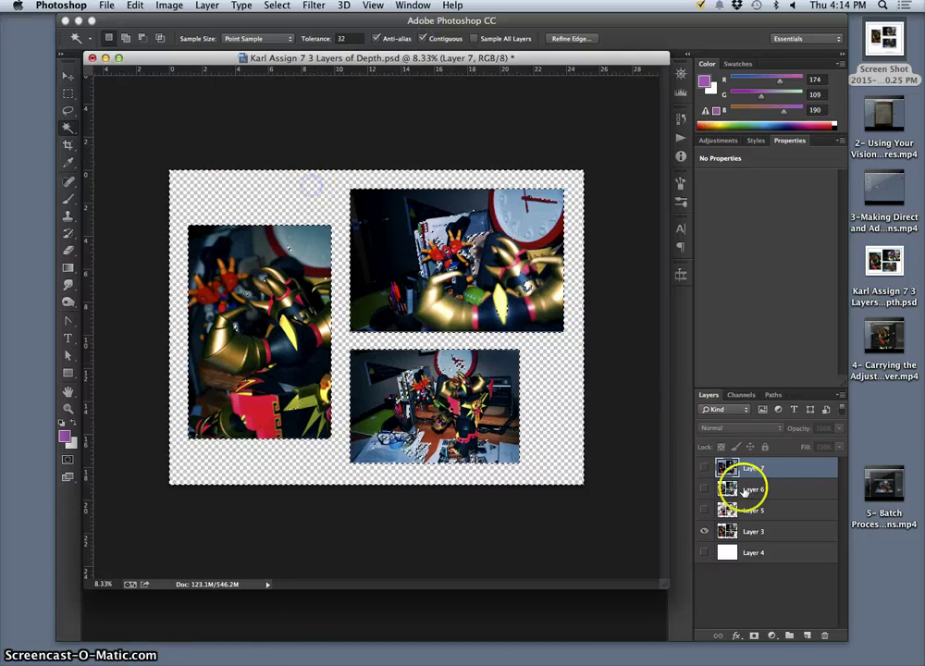
Step: Make Layer 3 active and select the empty border around its photos with the Magic Wand, with Contiguous turned off
left_click(749, 530)
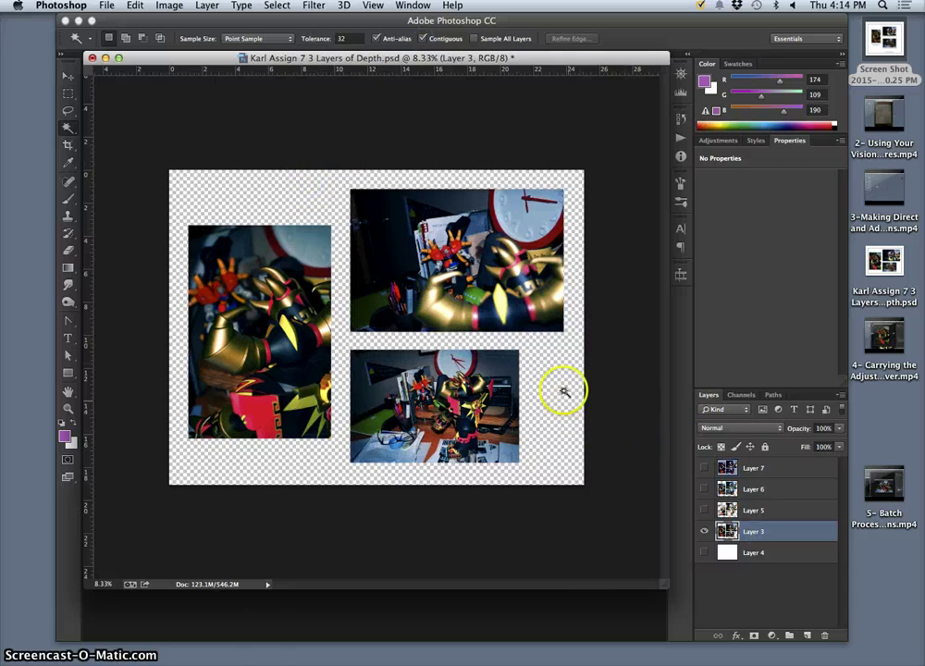
left_click(499, 151)
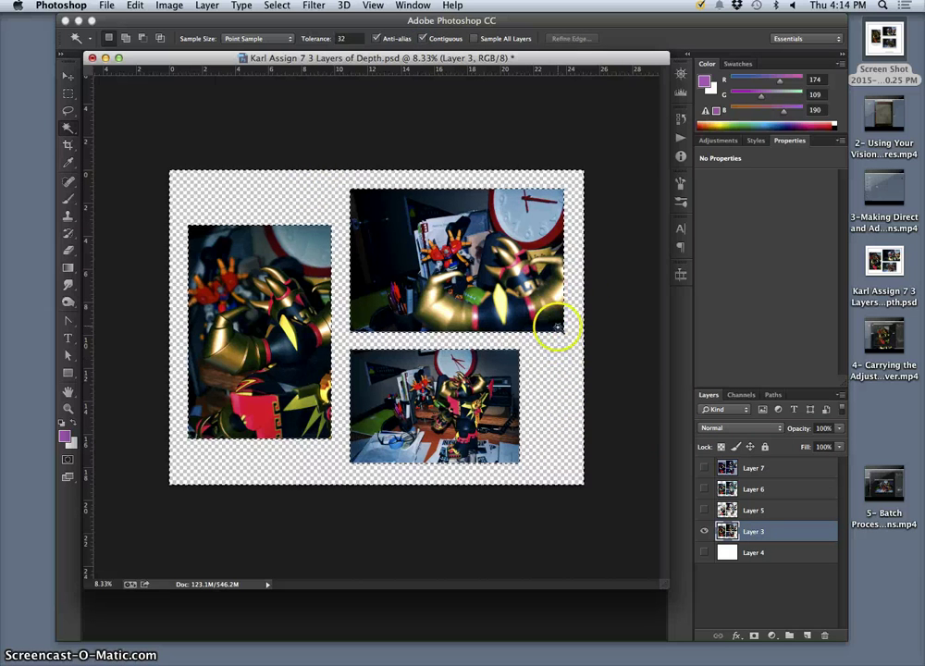
left_click(423, 38)
left_click(536, 178)
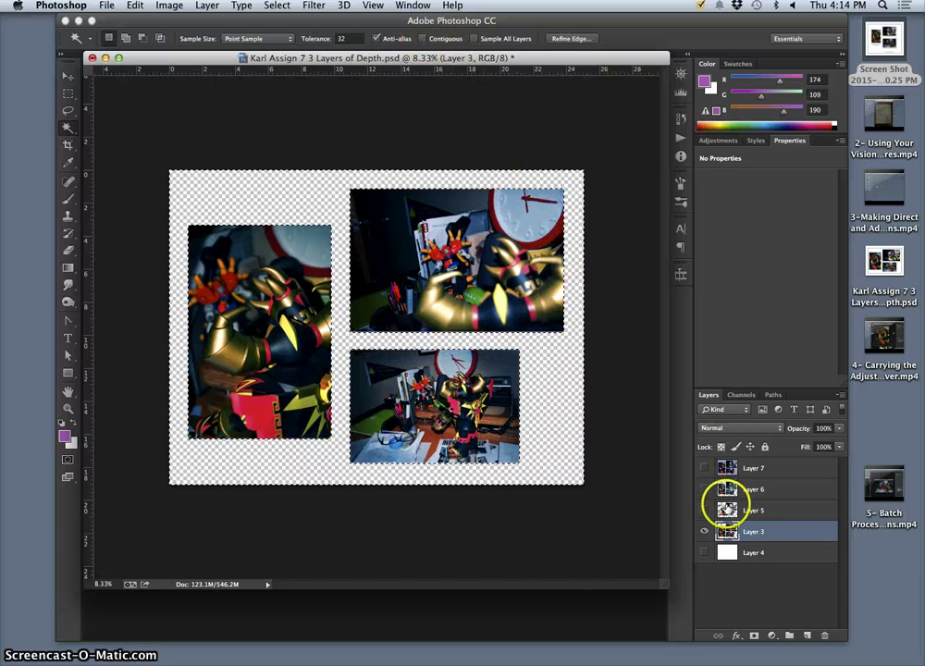
Step: Show and activate Layer 7, delete the selected border area from it and deselect
left_click(706, 470)
left_click(704, 470)
left_click(528, 390)
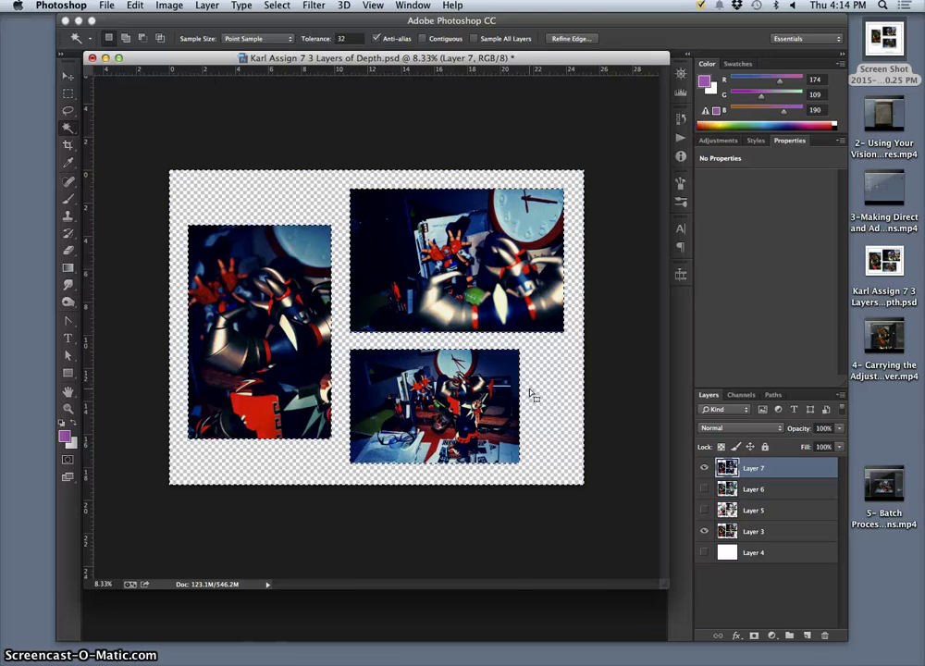
key("super+d")
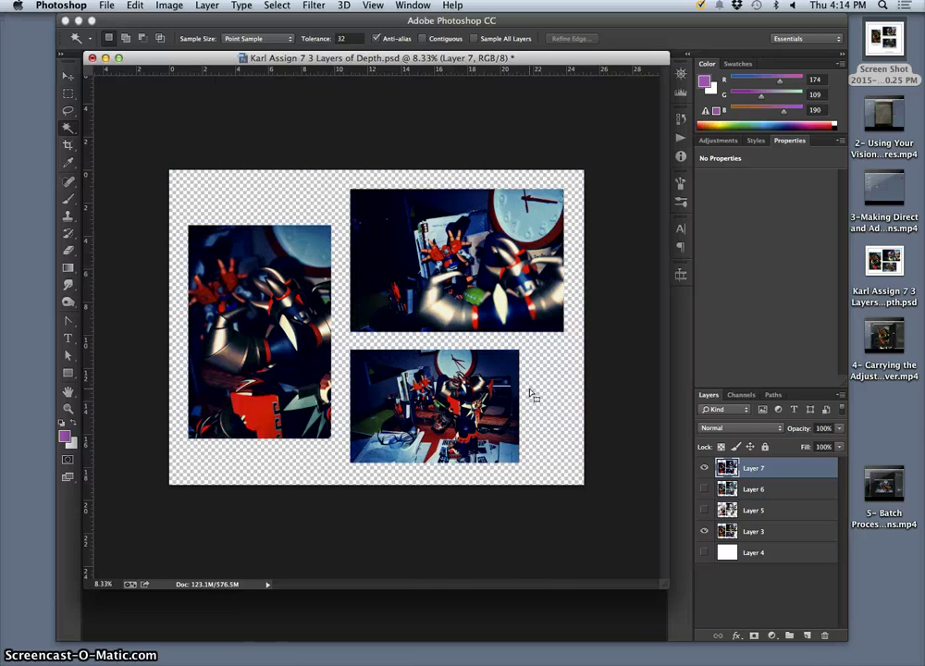
Step: Show Layers 4, 5 and 6 again and compare the collage with Layer 7 hidden and shown
left_click(704, 553)
left_click(704, 469)
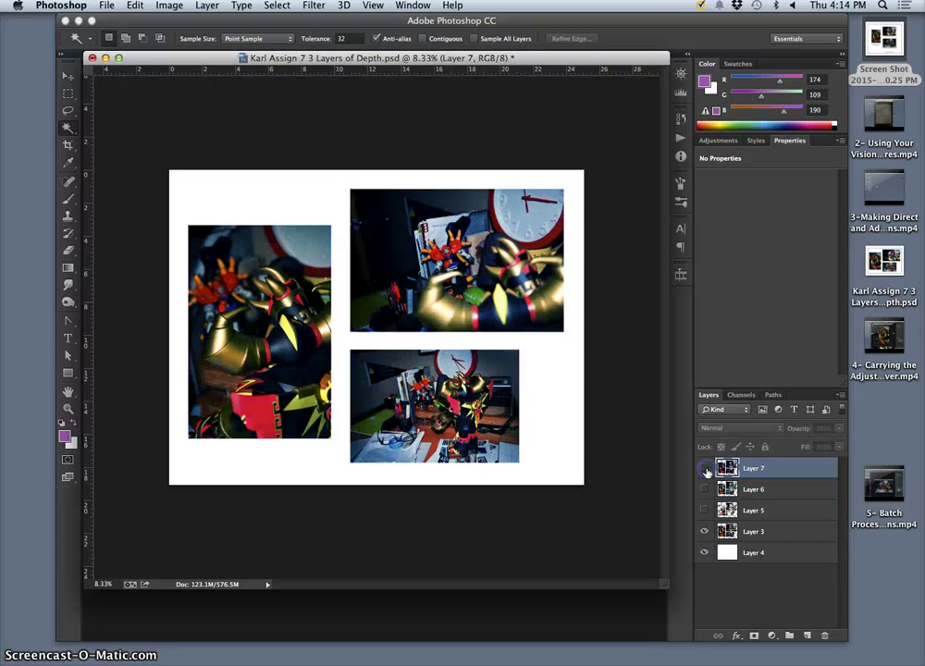
left_click(705, 470)
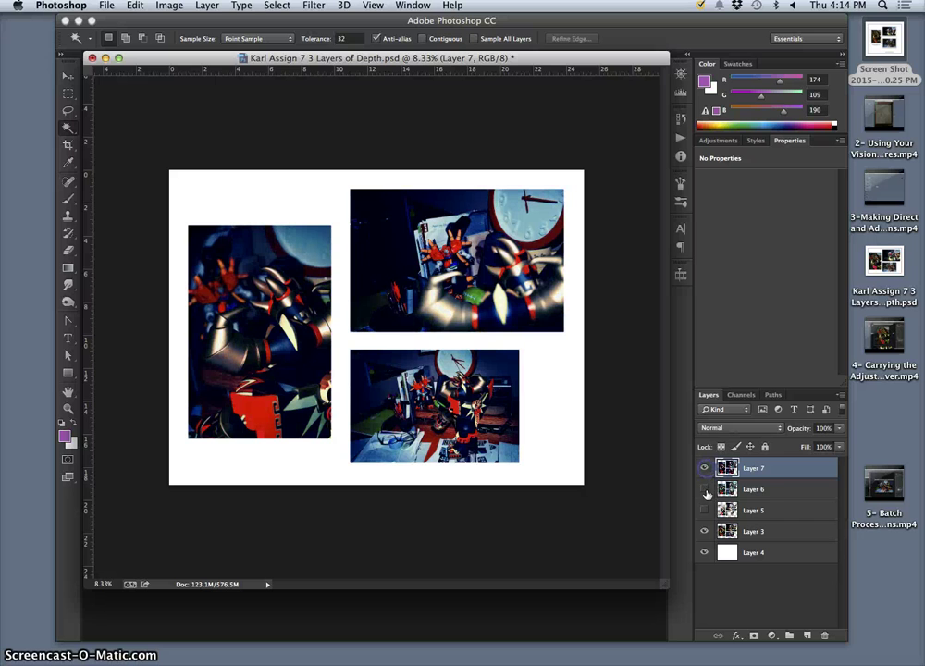
Step: Try Layer 7 at about 23% opacity and return it to 100%
left_click(838, 428)
left_click_drag(813, 442, 795, 444)
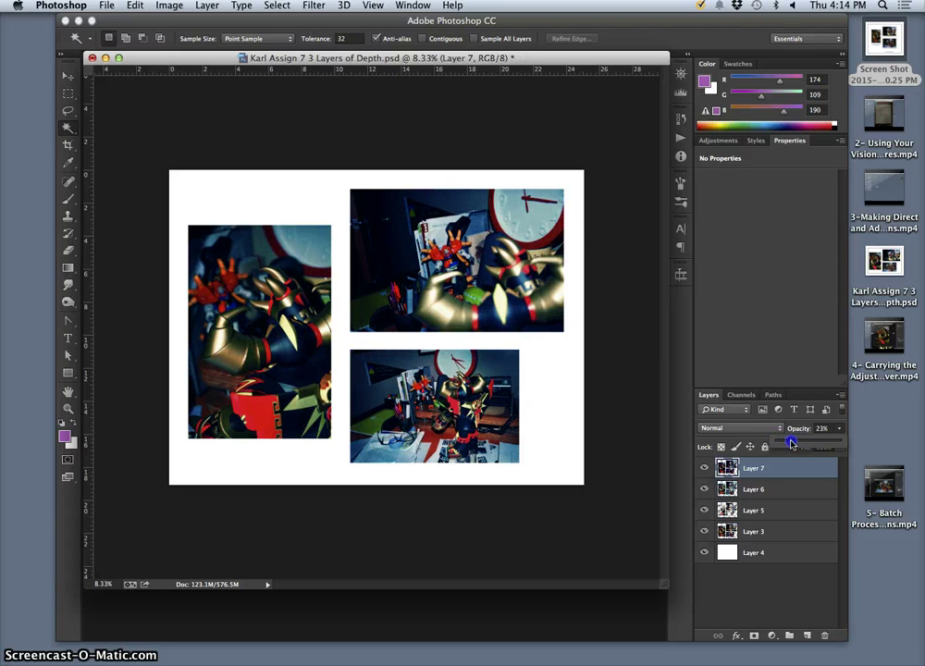
left_click_drag(807, 444, 845, 440)
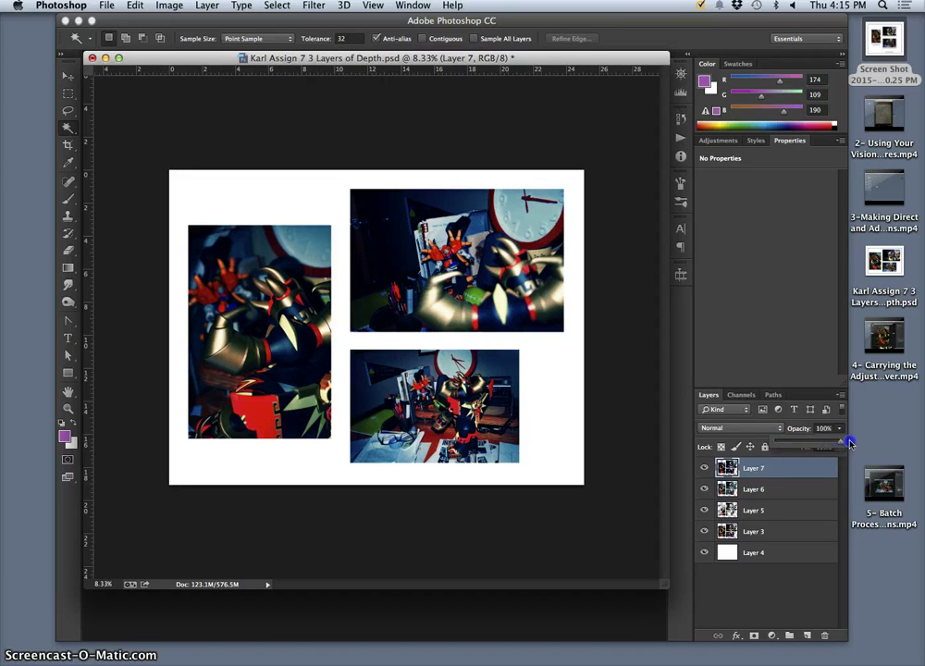
Step: Set Layer 7's blending mode to Lighten and compare the collage with that layer hidden and shown
left_click(777, 430)
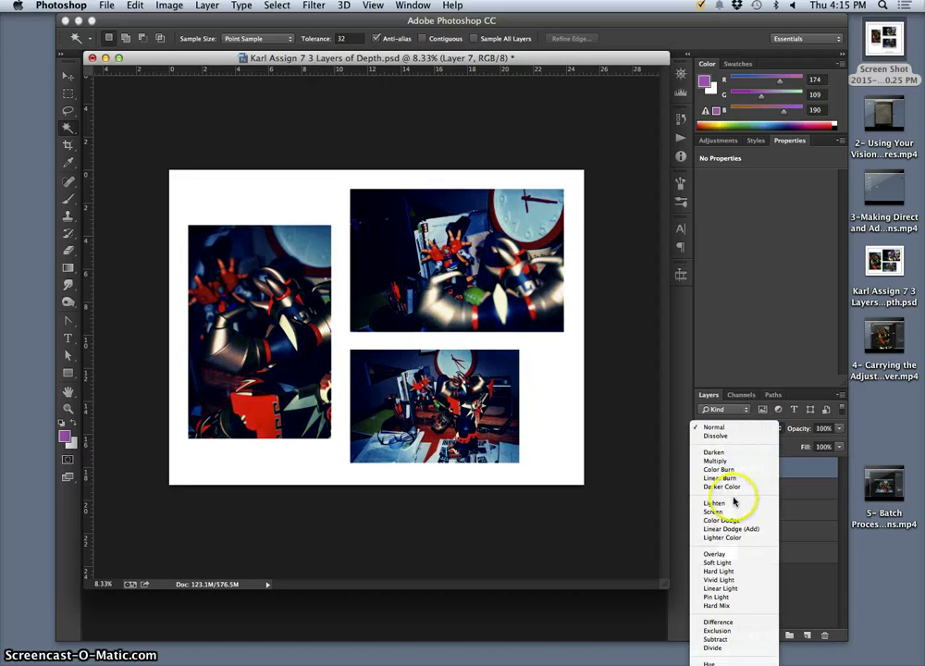
left_click(726, 503)
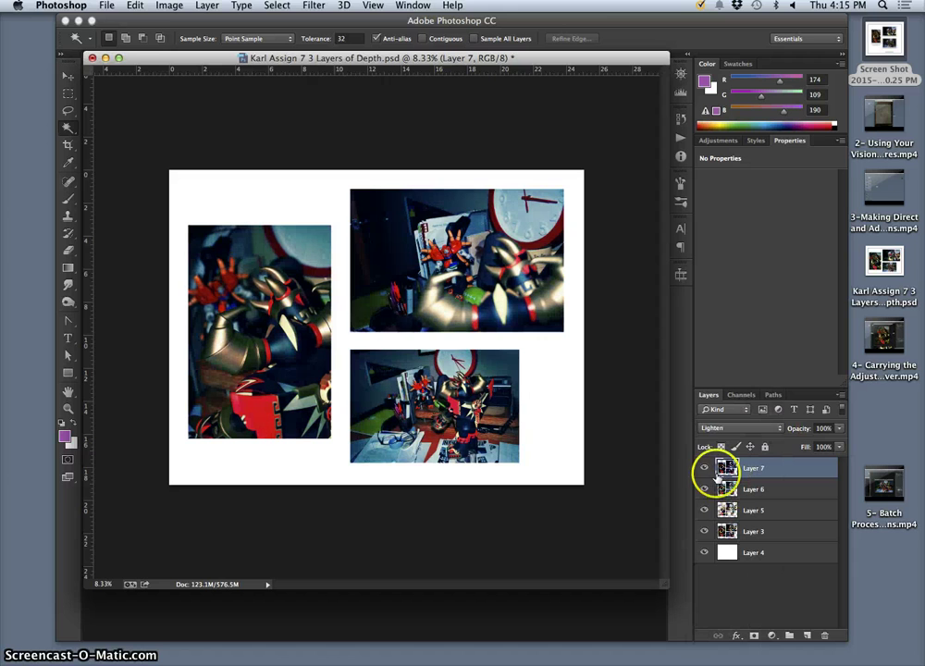
left_click(704, 469)
left_click(704, 469)
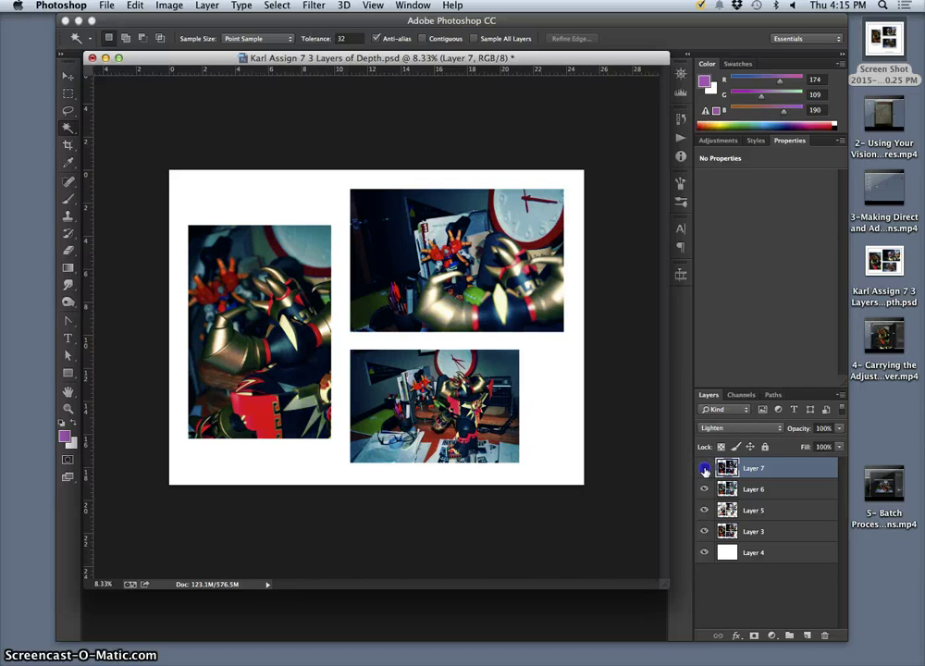
Step: Inspect the collage's photos up close and compare them with Layer 7 hidden and shown
key("super+equal")
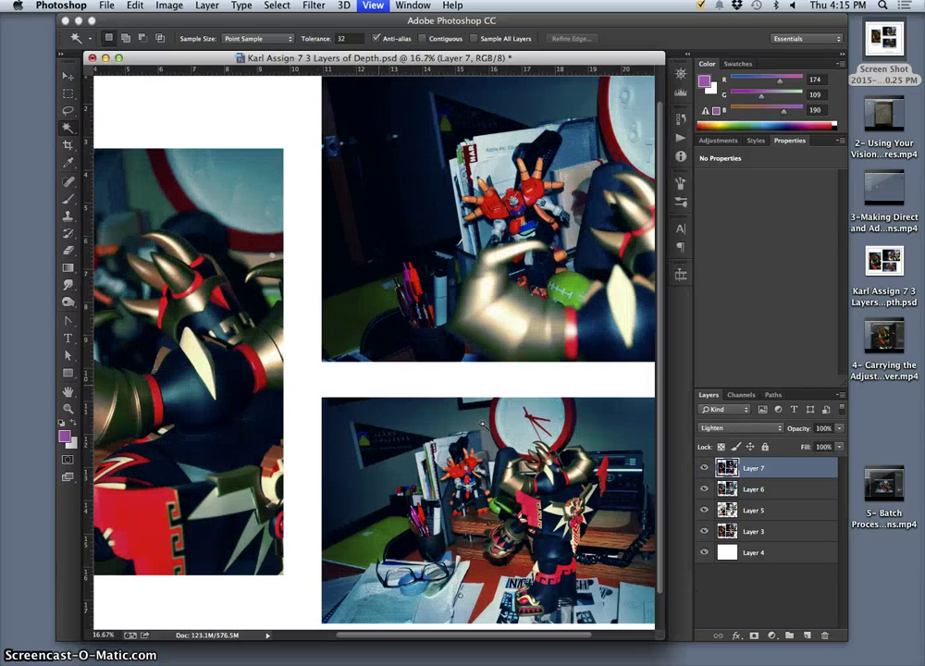
scroll(553, 376, "down", 3)
scroll(552, 376, "right", 3)
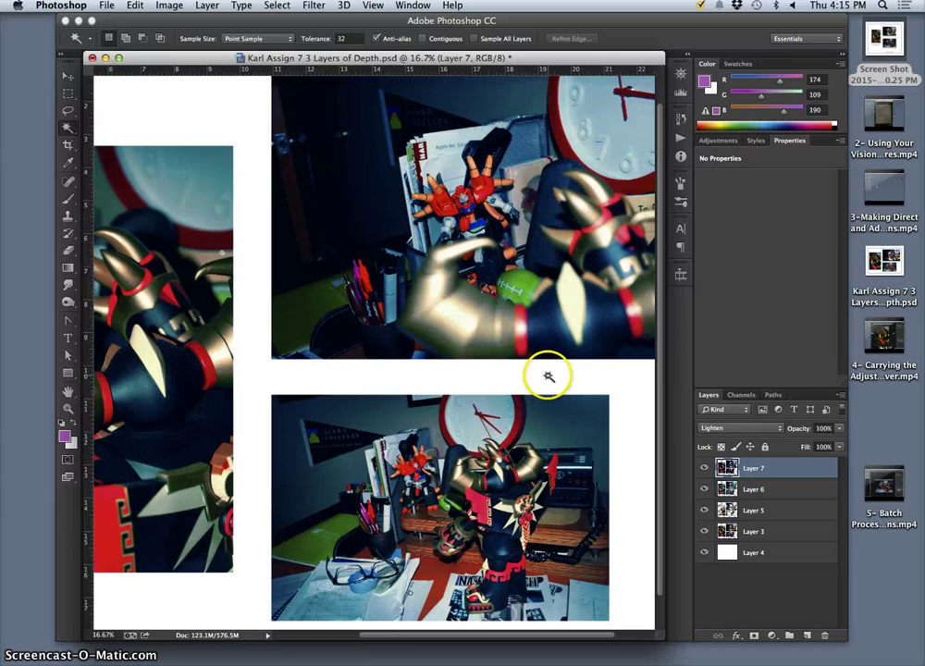
scroll(546, 376, "right", 3)
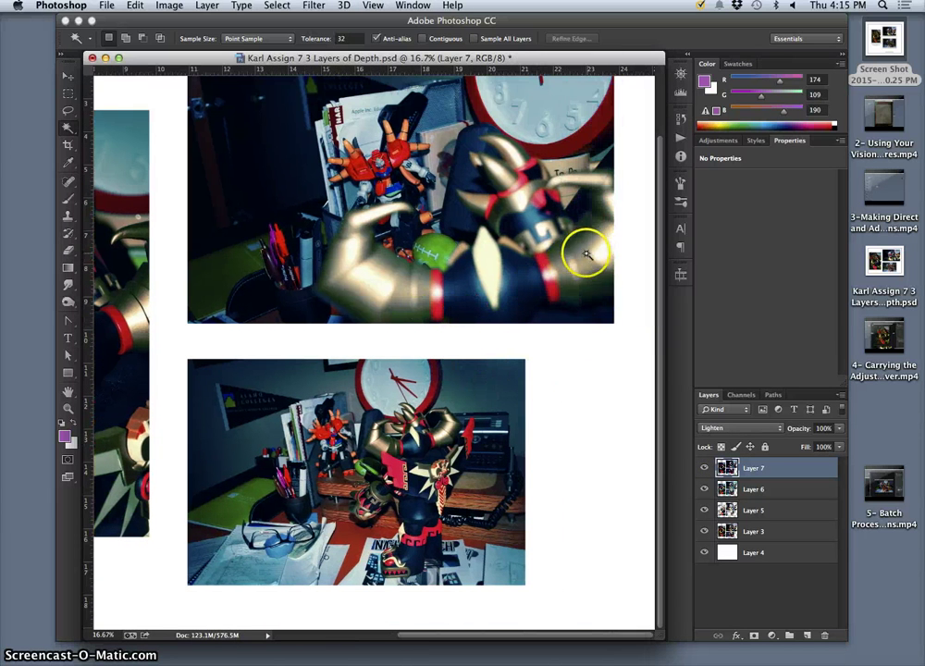
left_click(704, 468)
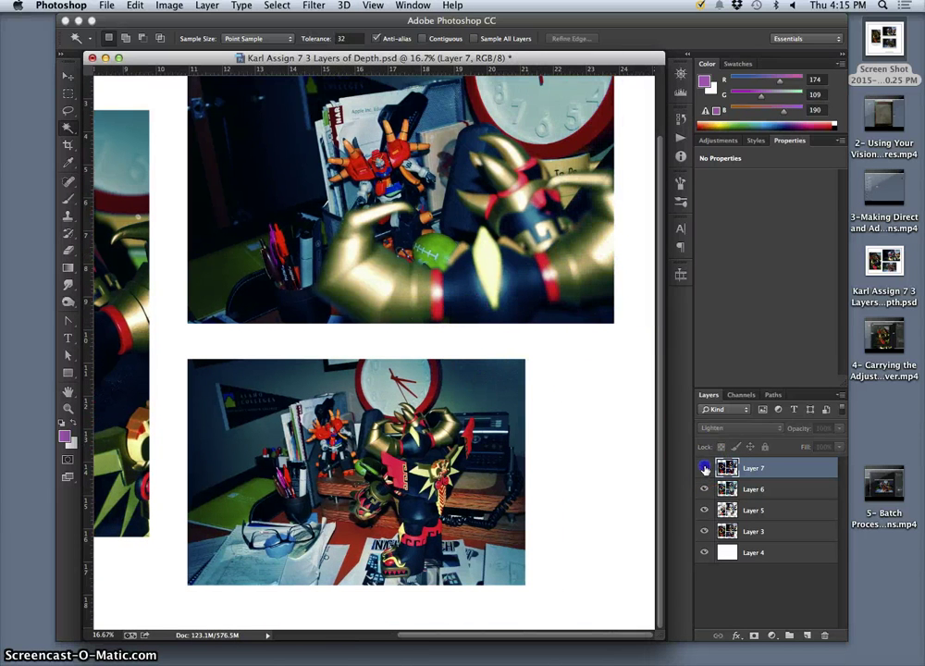
left_click(704, 468)
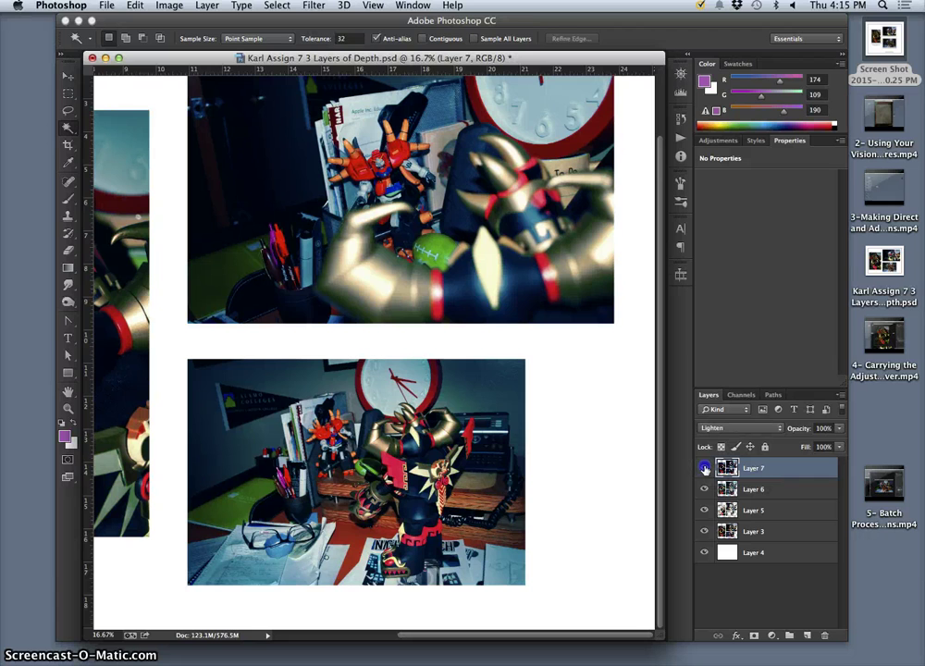
scroll(564, 453, "left", 6)
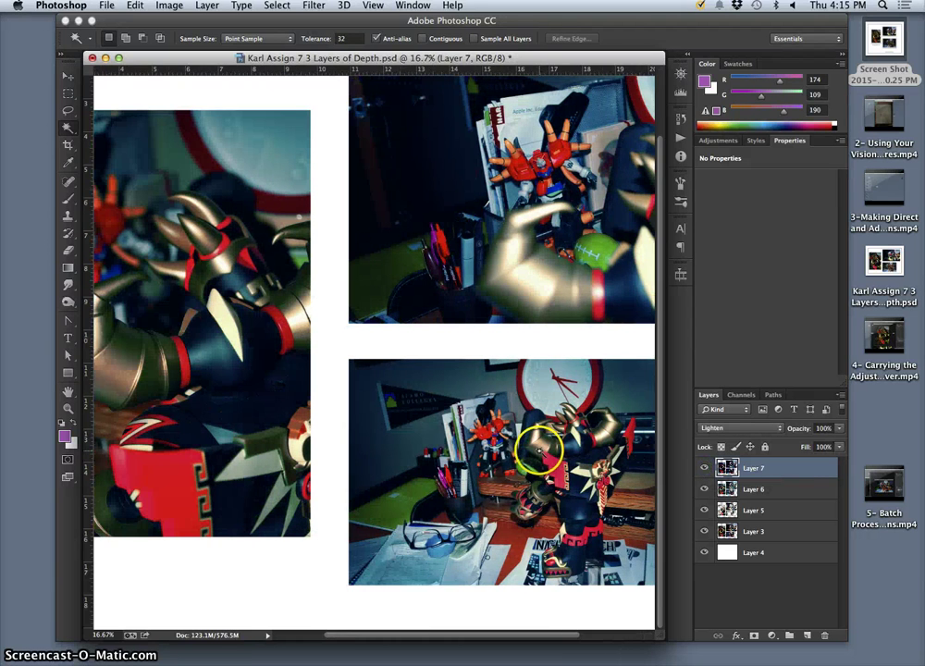
scroll(540, 449, "left", 4)
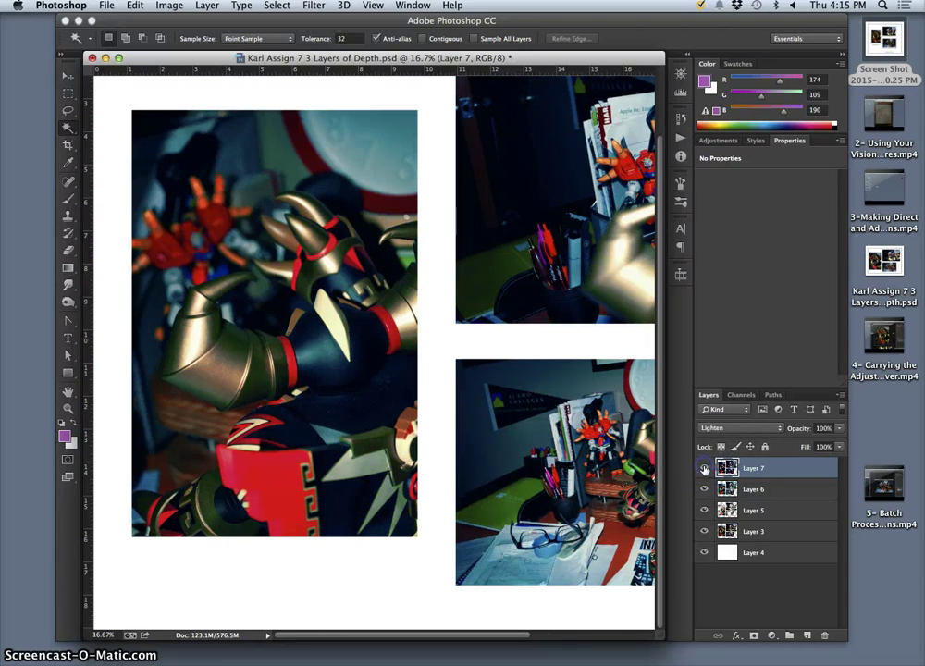
scroll(543, 473, "right", 8)
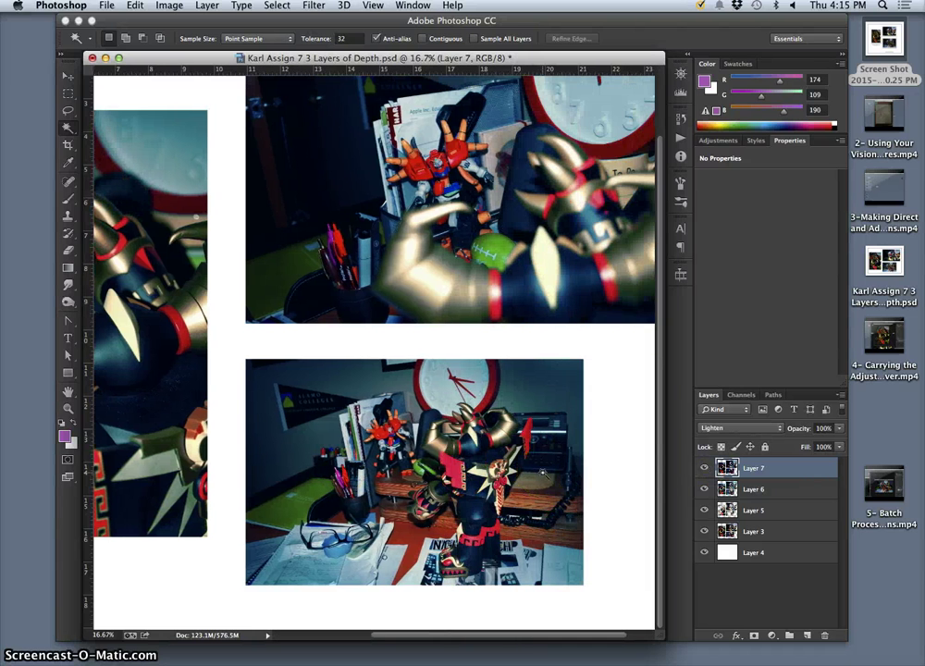
scroll(543, 472, "up", 3)
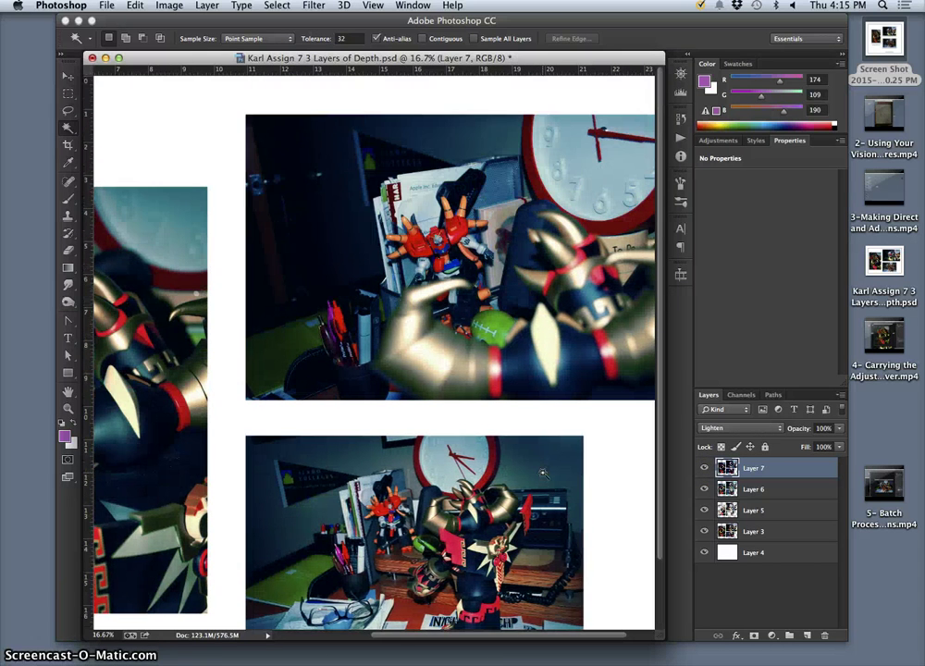
scroll(543, 472, "right", 2)
scroll(543, 472, "right", 1)
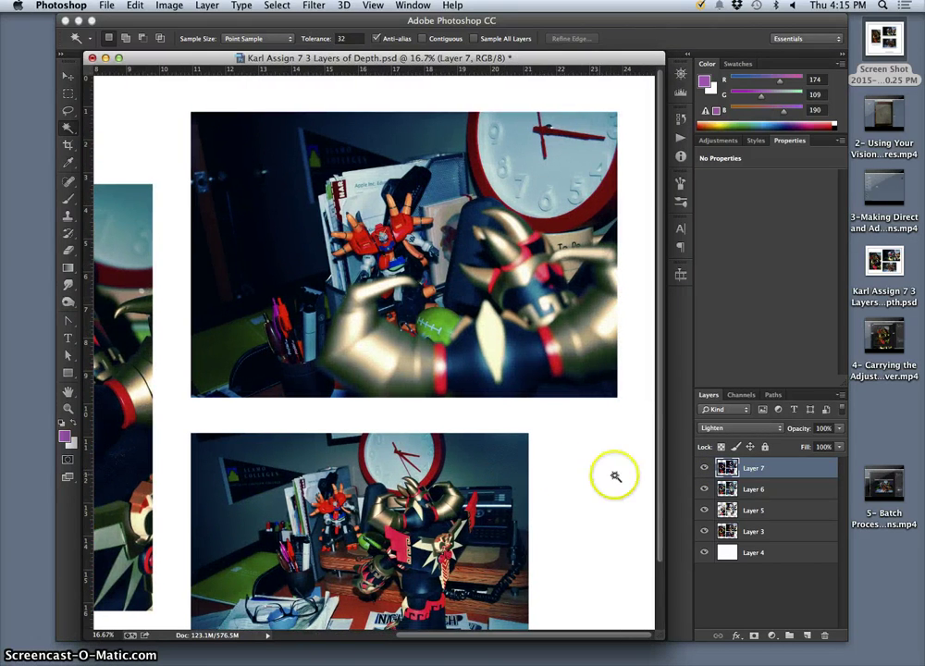
Step: Apply a Levels adjustment to Layer 7 with the midtone input level at about 1.05
left_click(169, 5)
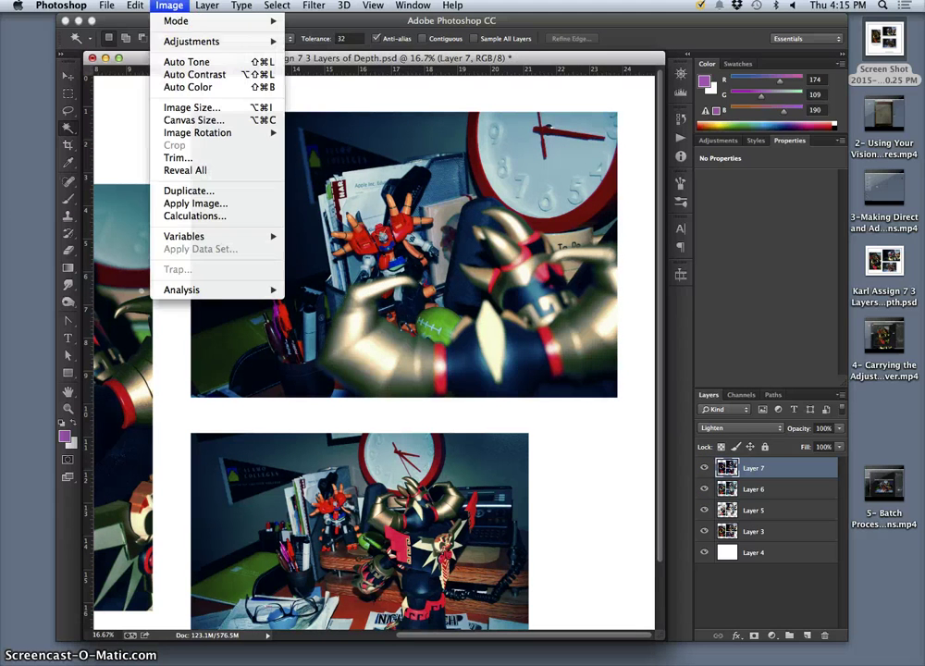
mouse_move(192, 41)
left_click(310, 56)
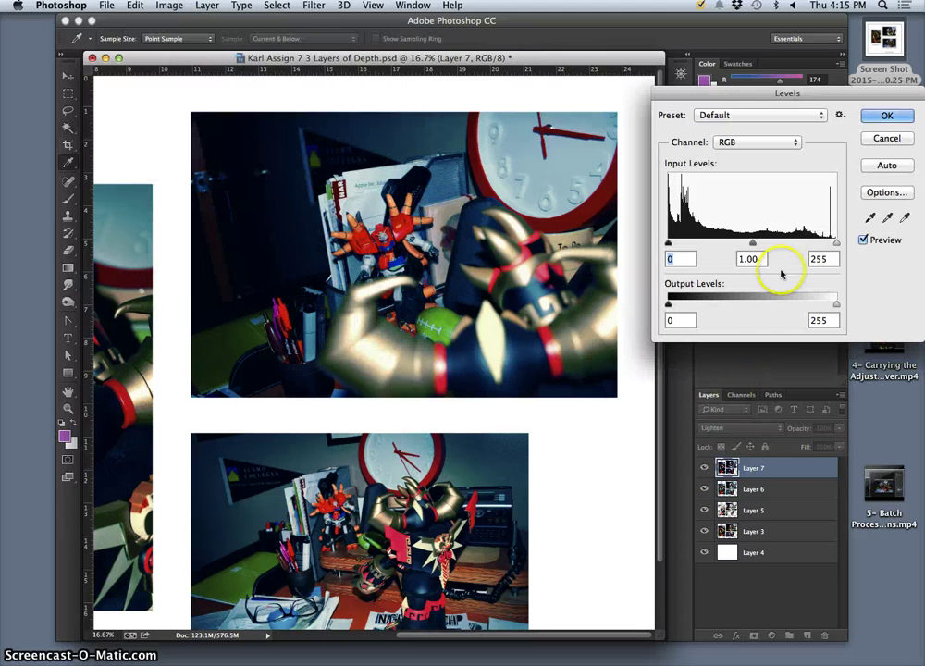
left_click_drag(753, 244, 727, 244)
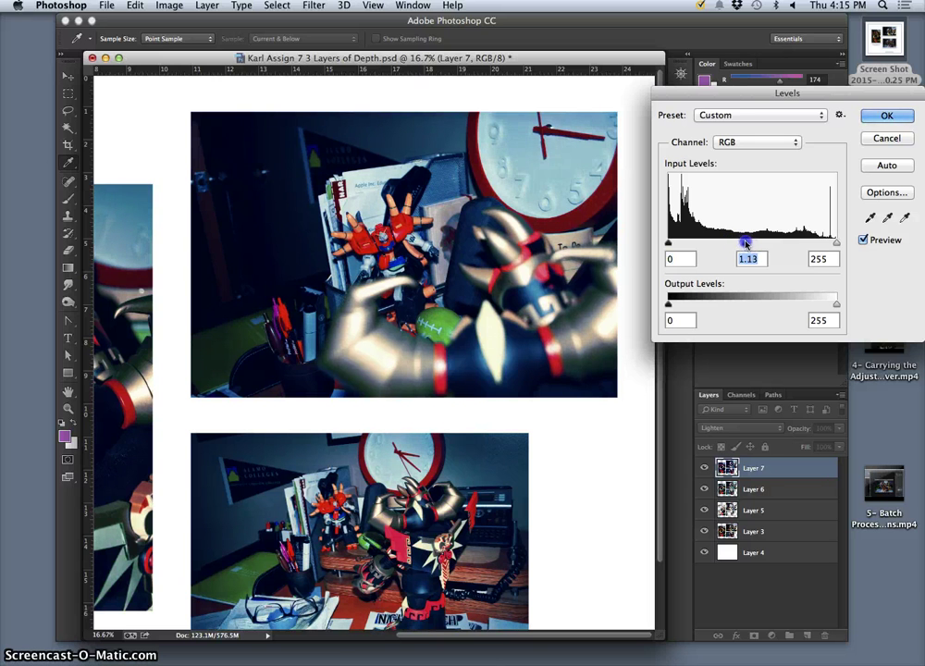
left_click_drag(745, 243, 747, 245)
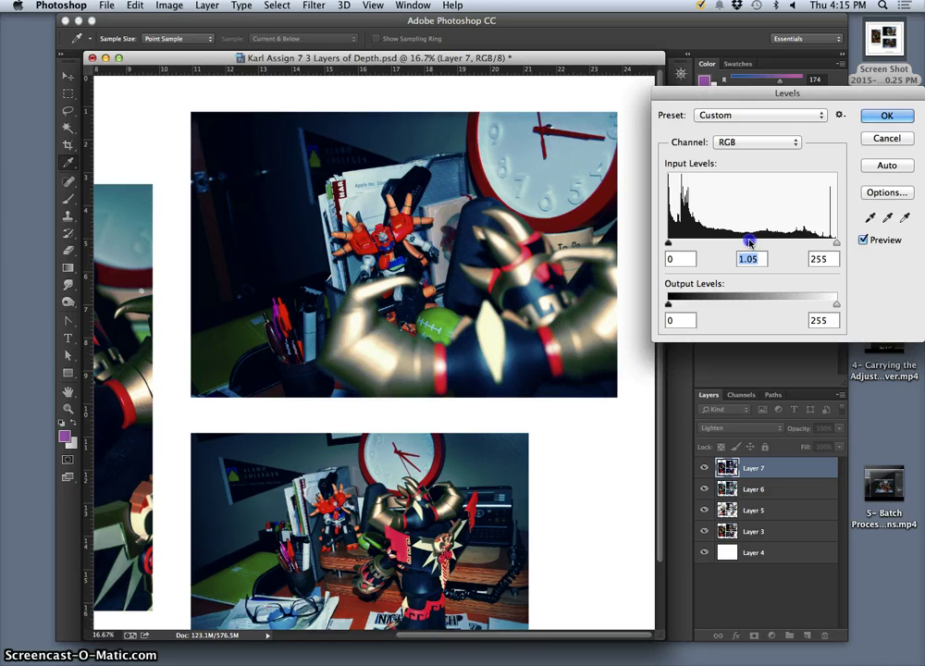
left_click(883, 116)
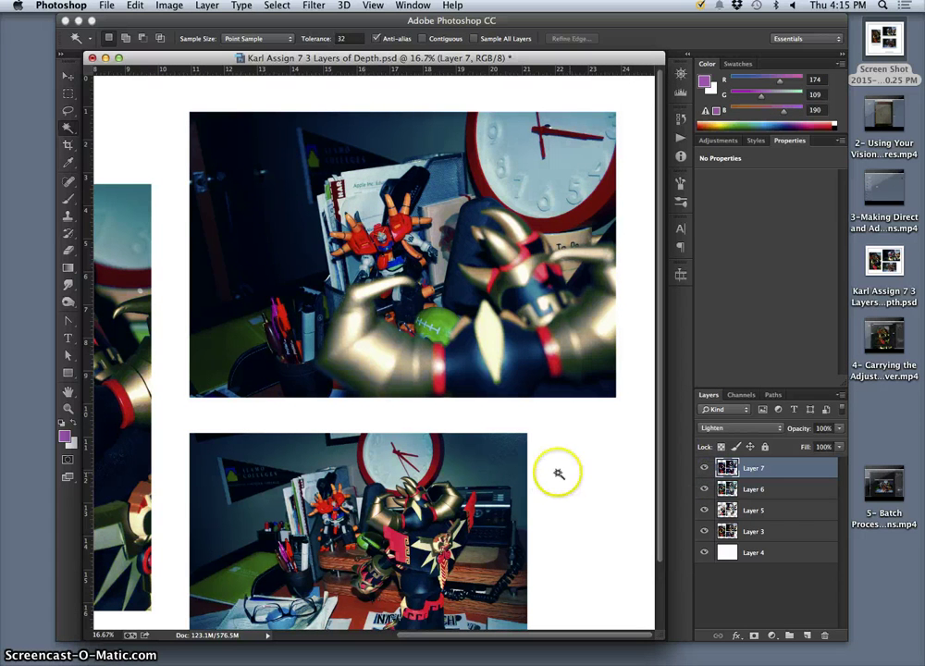
Step: Bring up the minimized Max Texture High-Pass Filter Photo Effect document, select its entire image and copy it
key("super+minus")
key("super+minus")
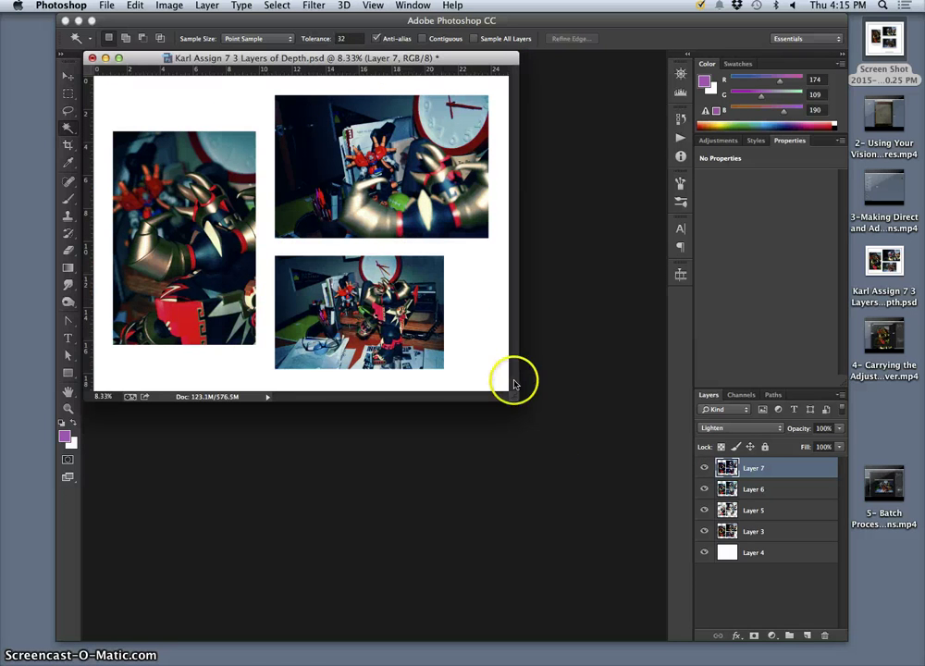
left_click_drag(514, 399, 546, 438)
mouse_move(809, 647)
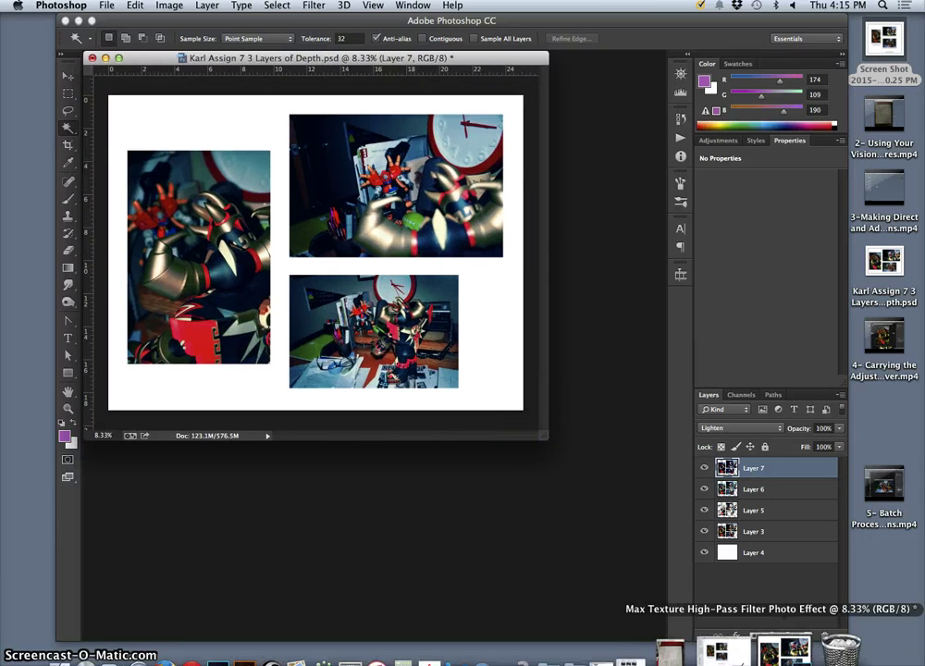
left_click(764, 650)
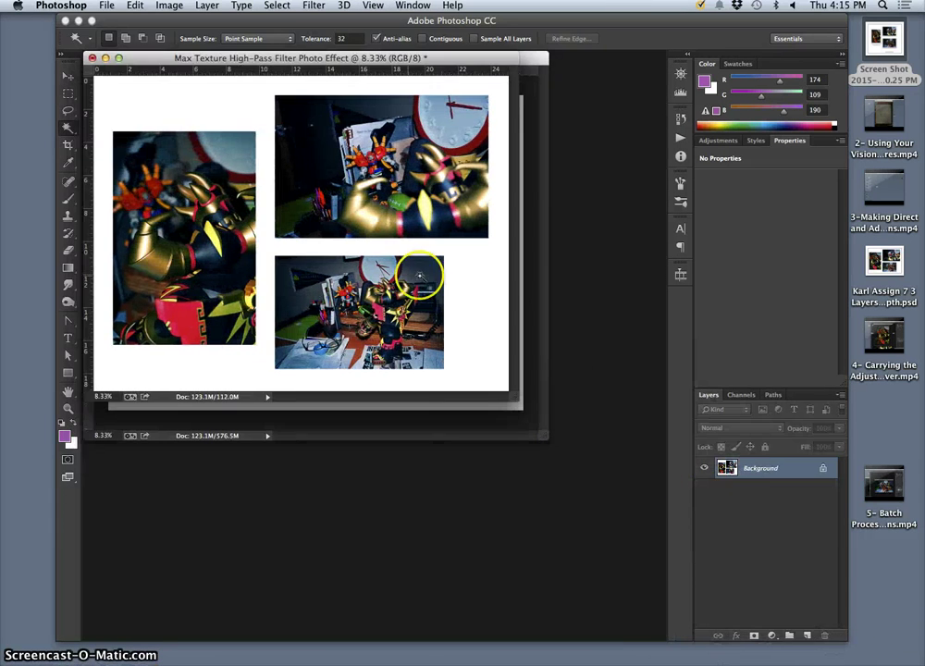
left_click_drag(324, 58, 411, 198)
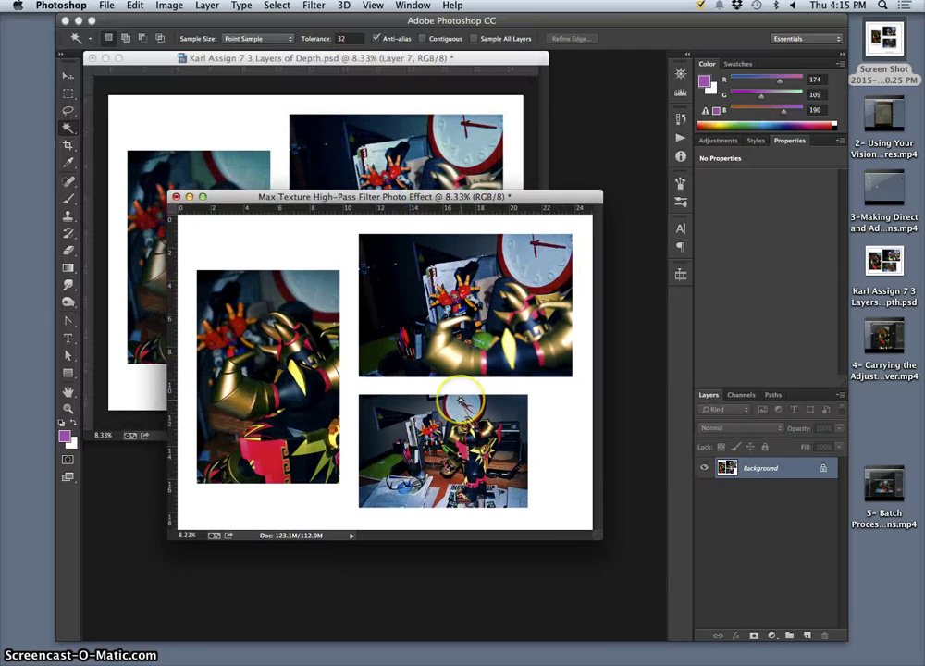
left_click(457, 393)
key("super+c")
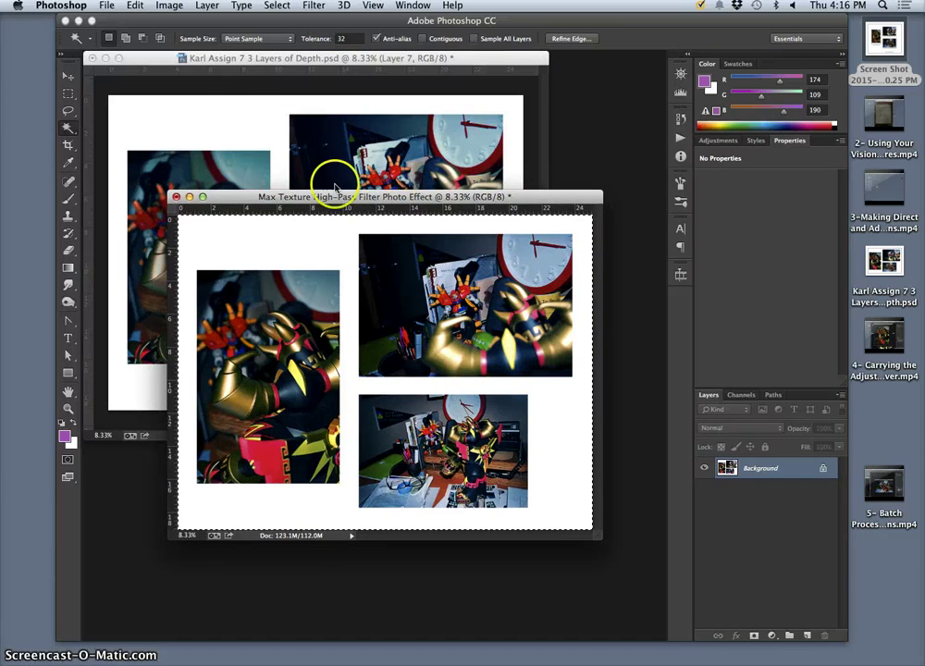
Step: Paste the copied image as a new layer in Karl Assign 7 3 Layers of Depth.psd and close the source document without saving
left_click(183, 85)
key("super+v")
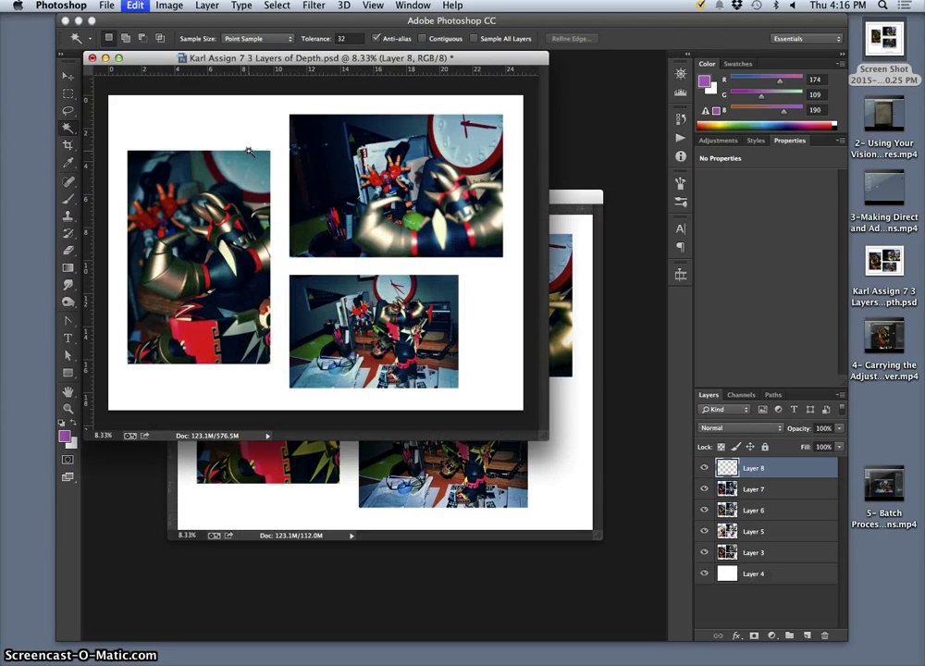
left_click(343, 451)
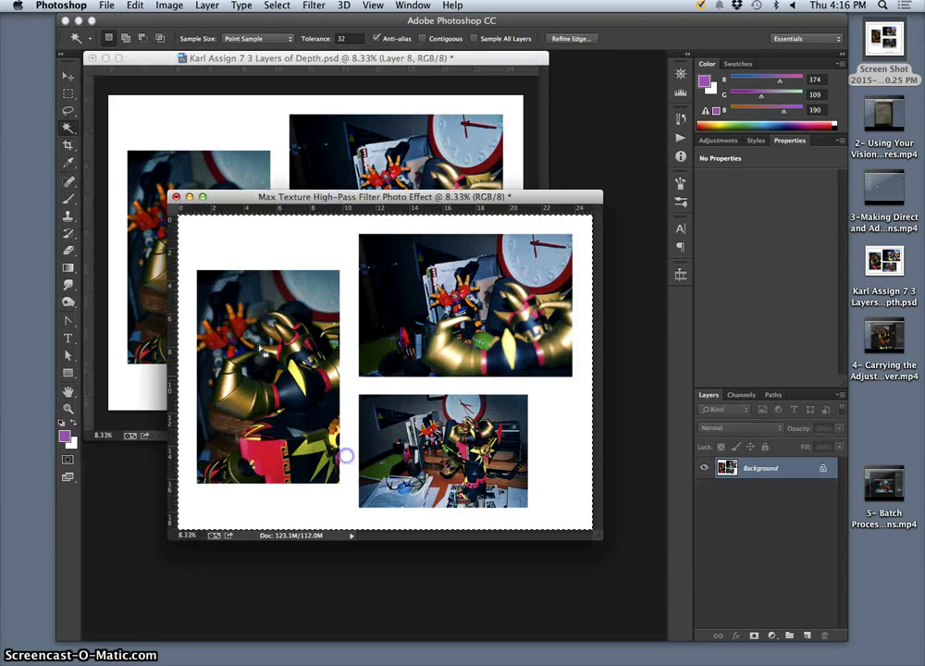
left_click(176, 196)
left_click(423, 242)
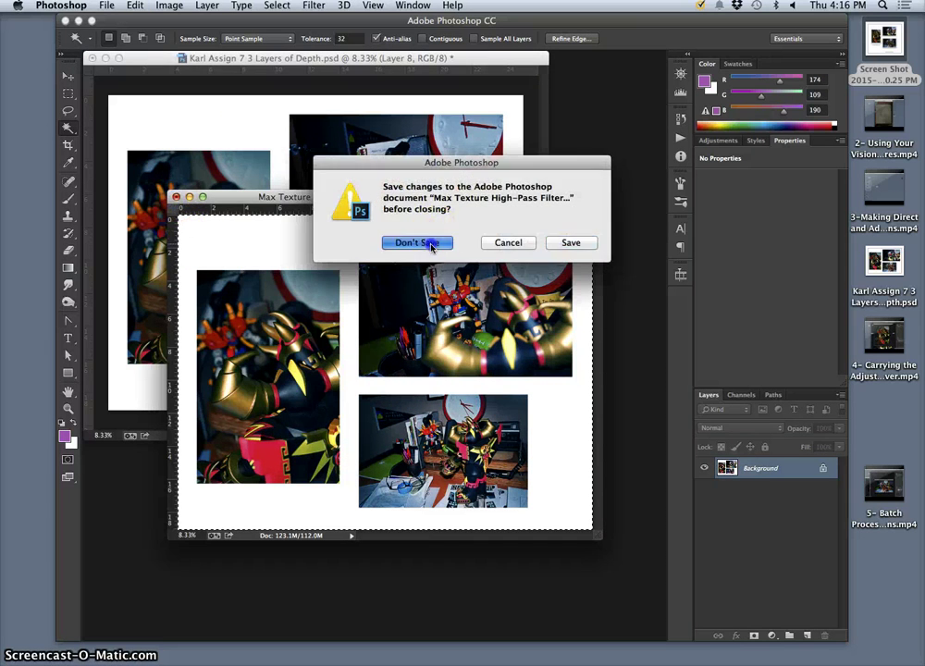
Step: Set Layer 8's blending mode to Pin Light and compare the clock photo with that layer hidden and shown
left_click(738, 432)
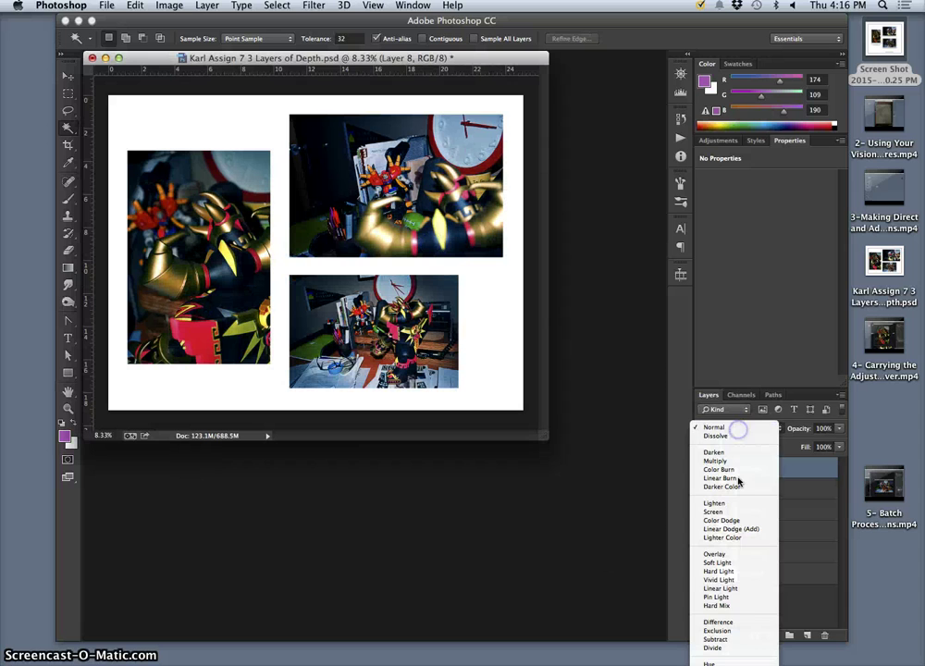
left_click(724, 597)
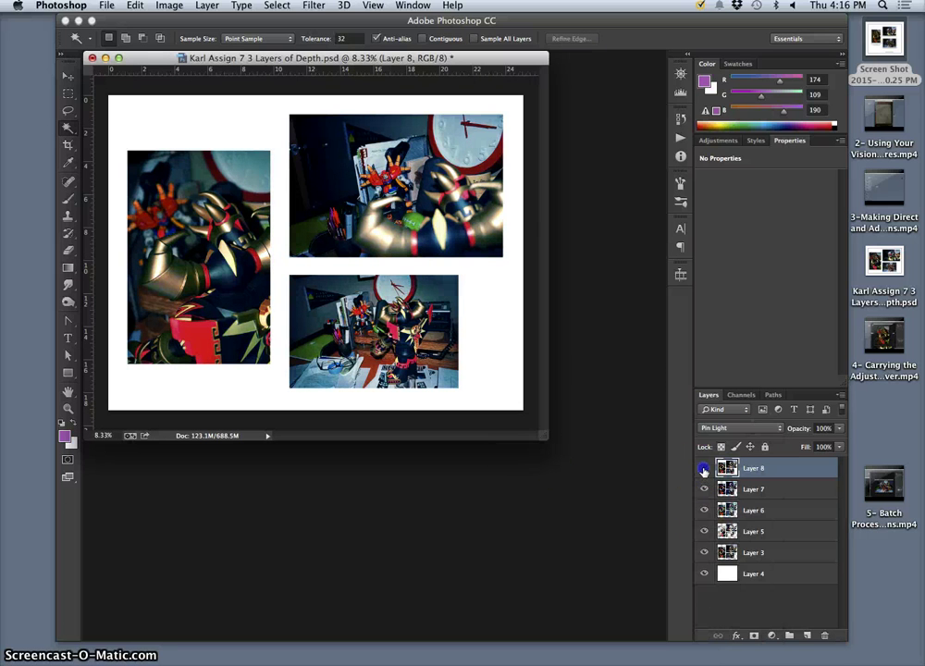
key("super+equal")
key("super+equal")
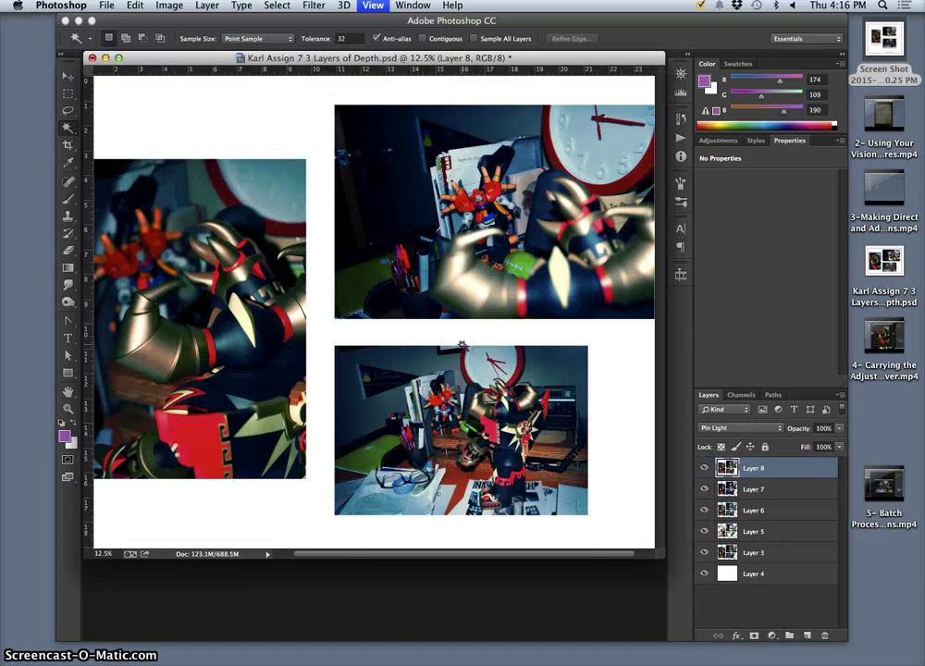
scroll(462, 269, "right", 5)
scroll(474, 227, "up", 5)
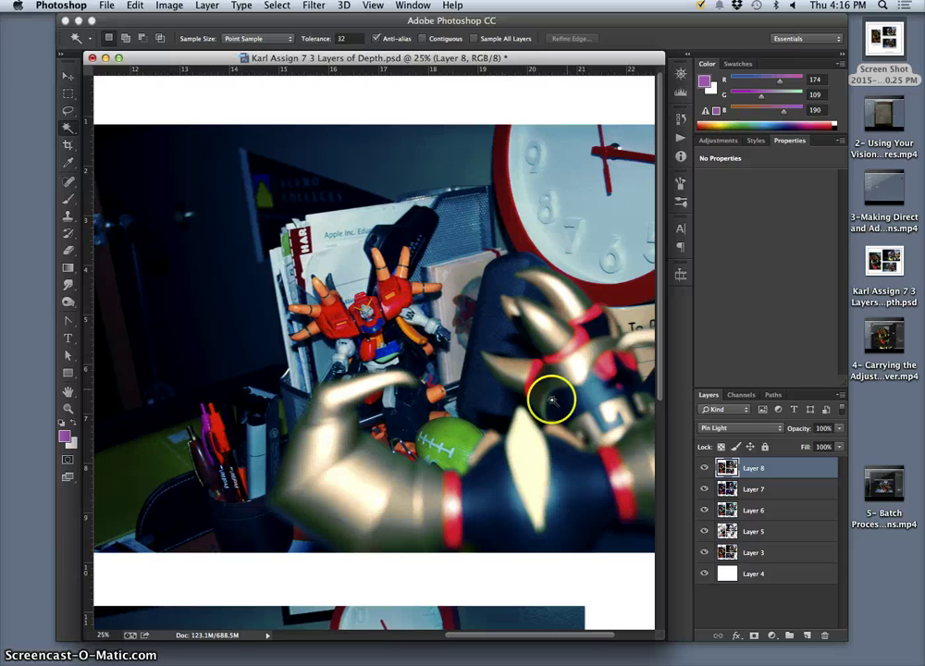
left_click(705, 470)
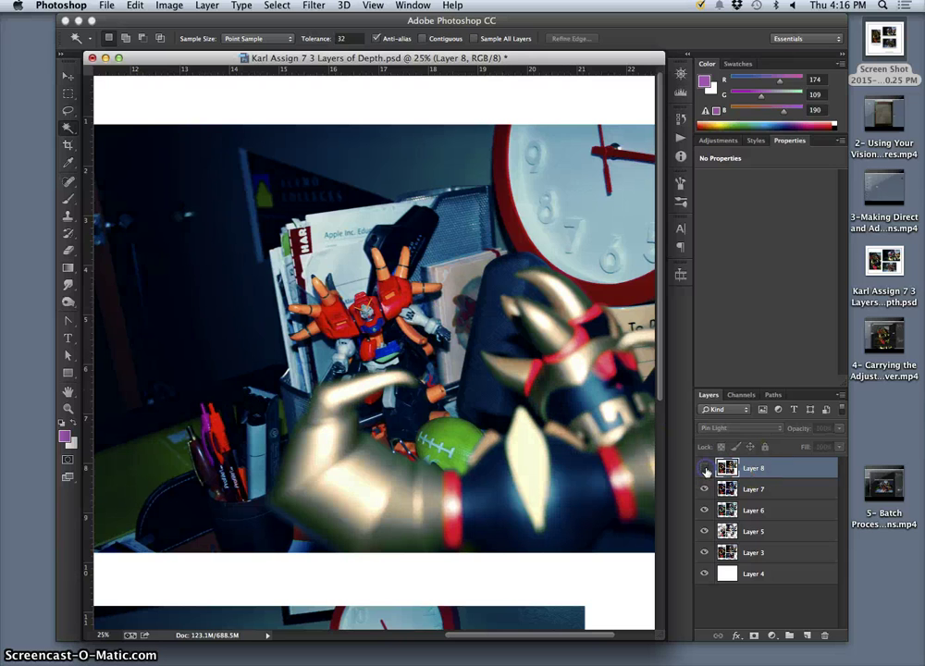
left_click(705, 470)
left_click(705, 470)
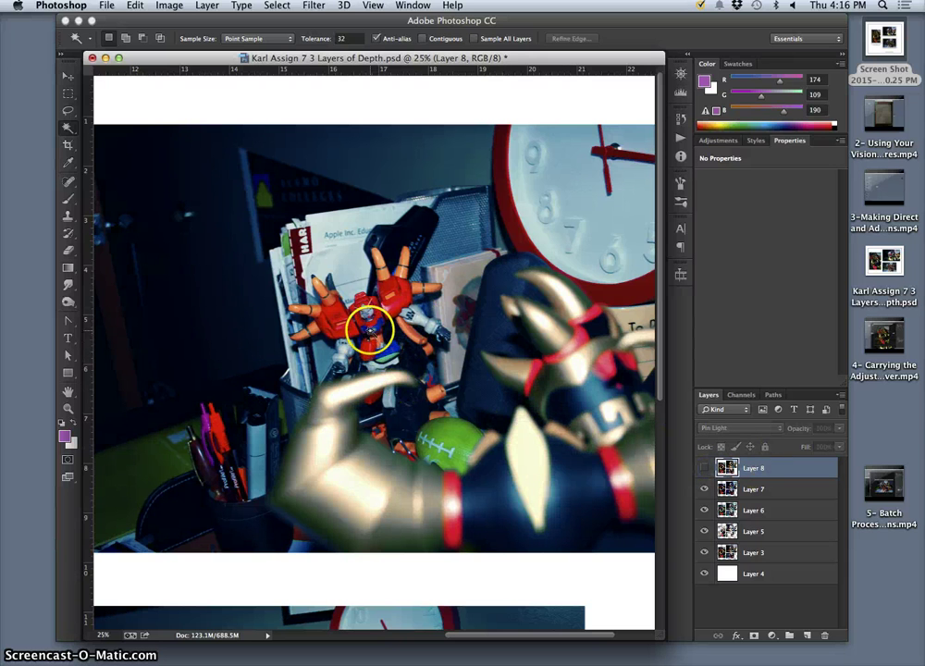
Step: Compare the red robot figure up close with Layer 8 shown and hidden, leaving the layer visible
scroll(374, 346, "up", 4)
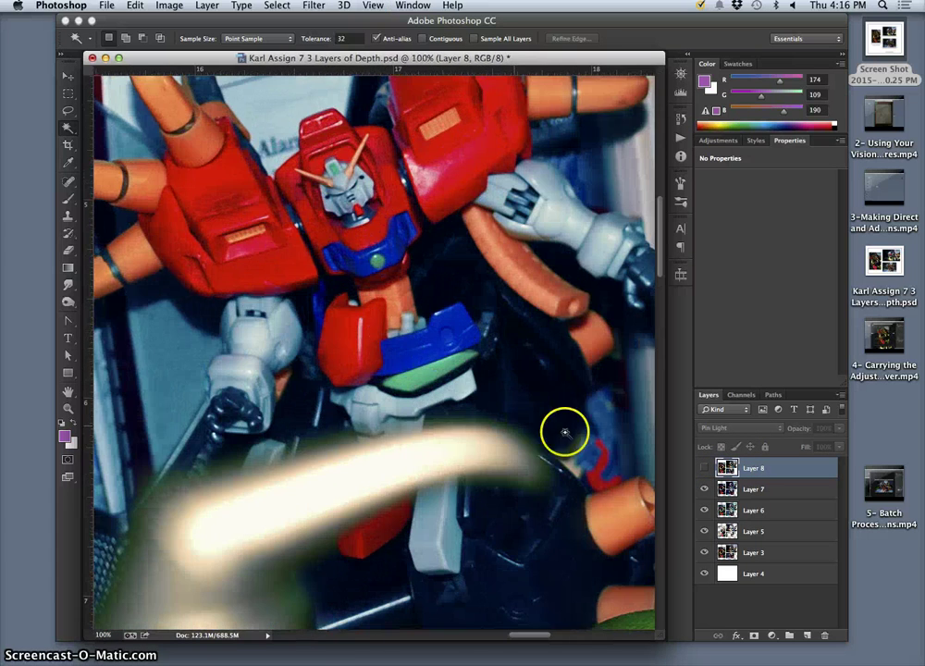
left_click(704, 468)
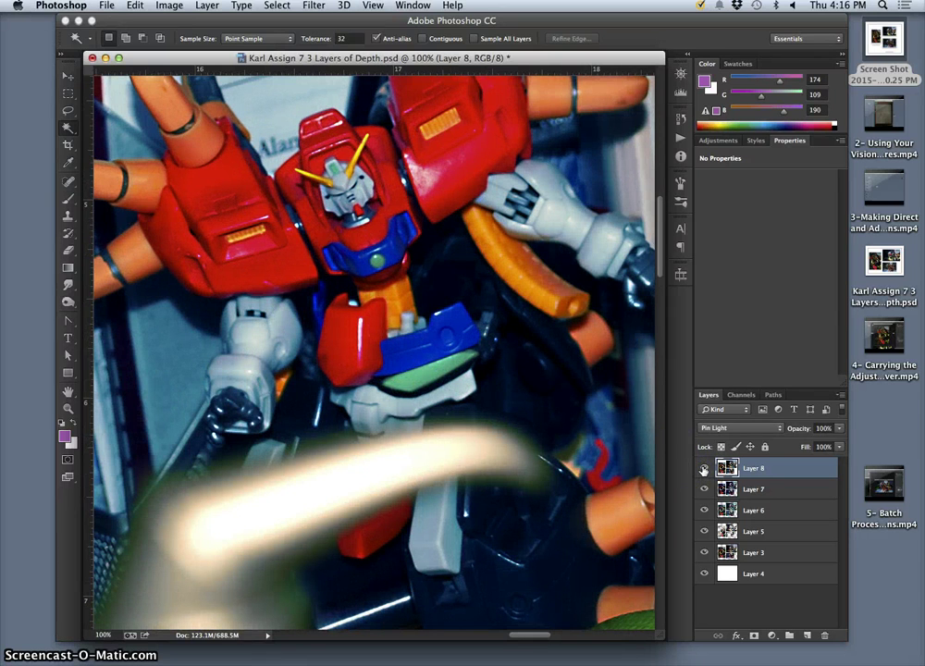
left_click(704, 469)
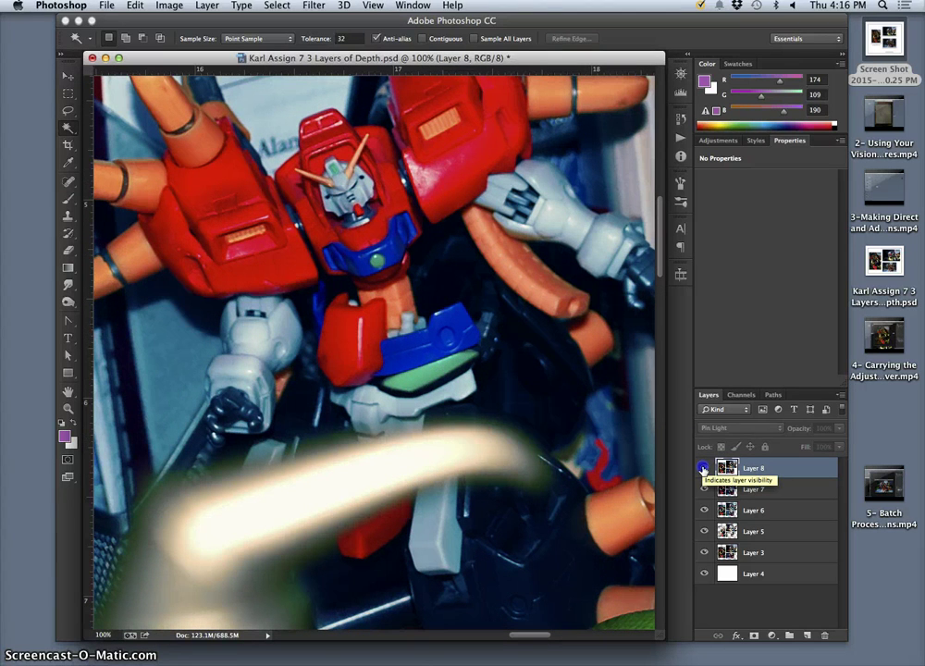
left_click(706, 468)
Step: Try Layer 8 at about 73% opacity and return it to 100%
left_click(838, 428)
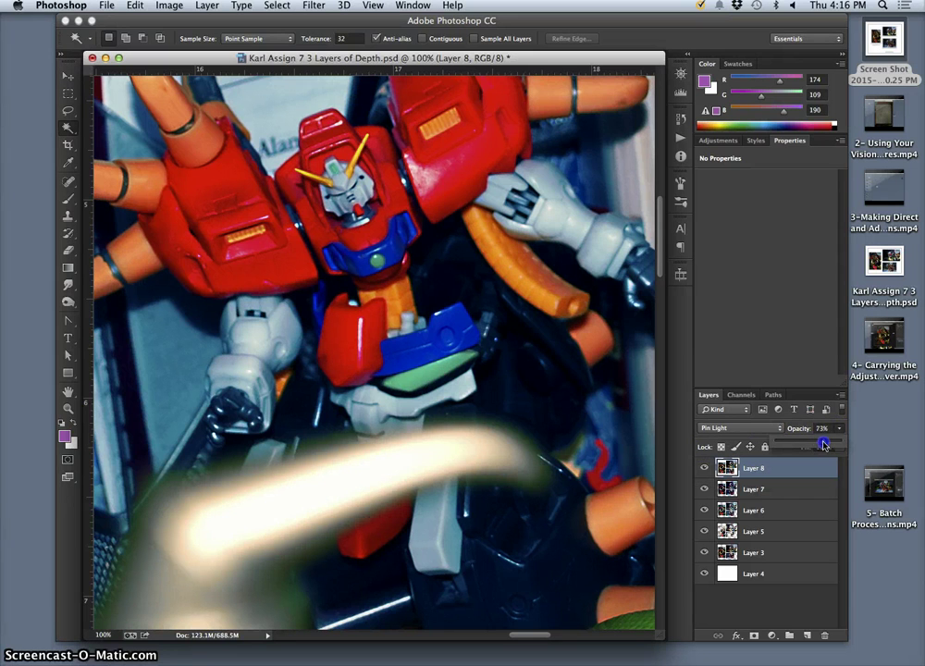
left_click(671, 426)
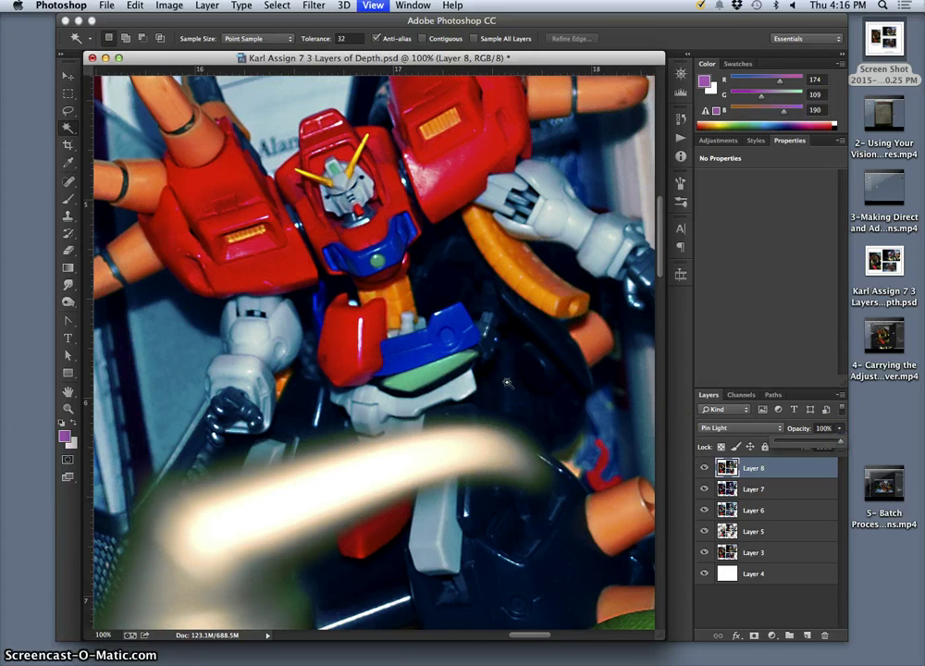
key("super+minus")
key("super+minus")
key("super+minus")
key("super+minus")
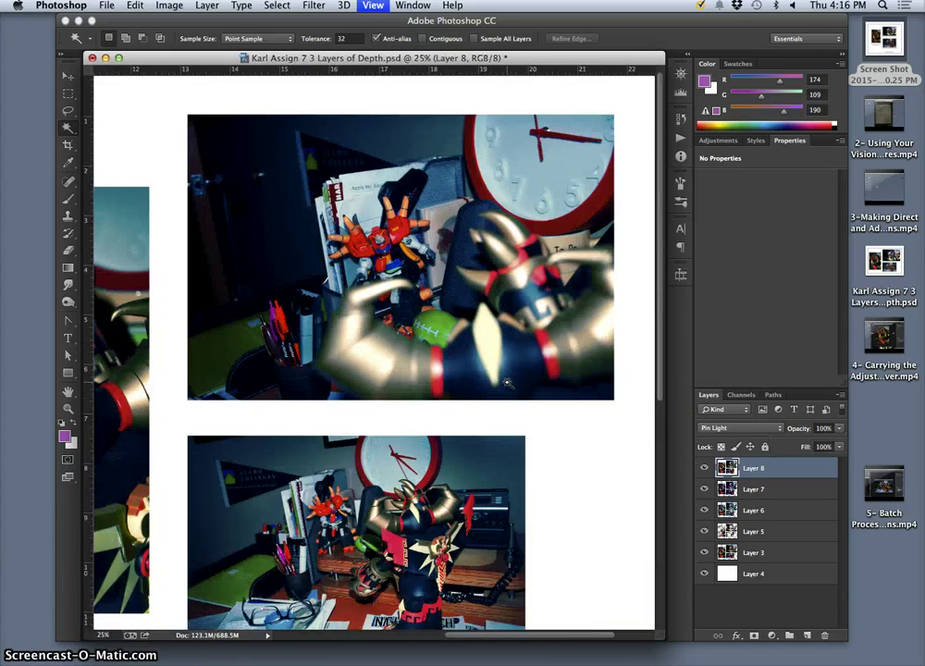
Step: Save the collage on the Desktop as a TIFF with layers, using LZW image compression and RLE layer compression
key("super+minus")
key("super+minus")
key("super+minus")
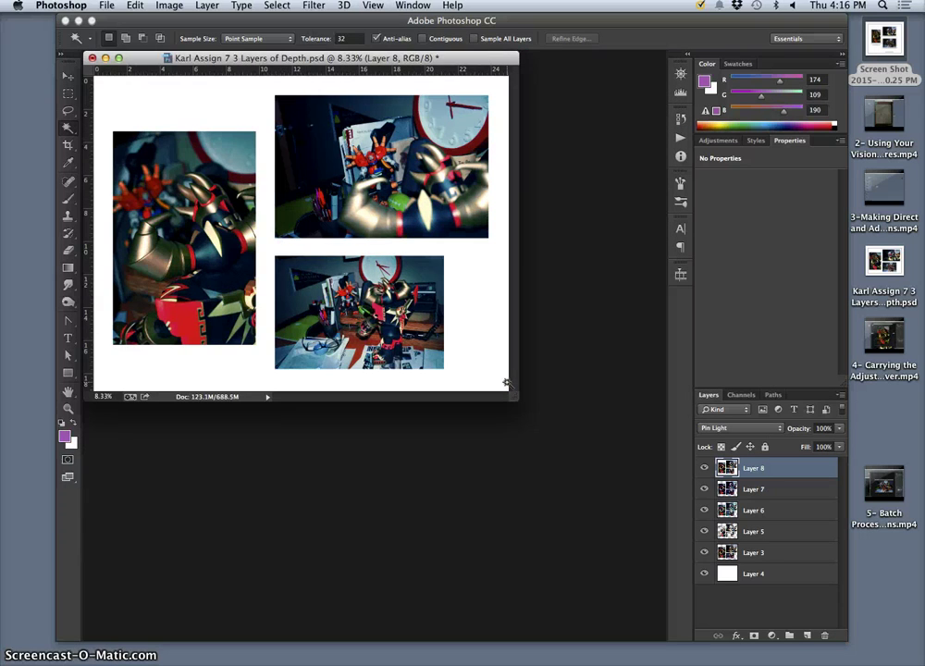
left_click(514, 401)
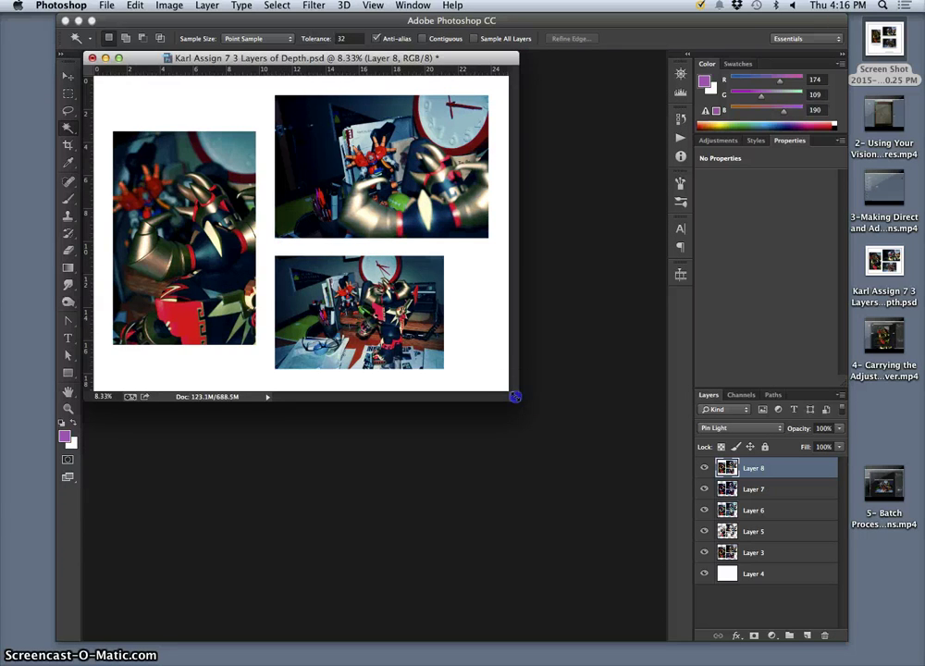
left_click_drag(515, 397, 597, 505)
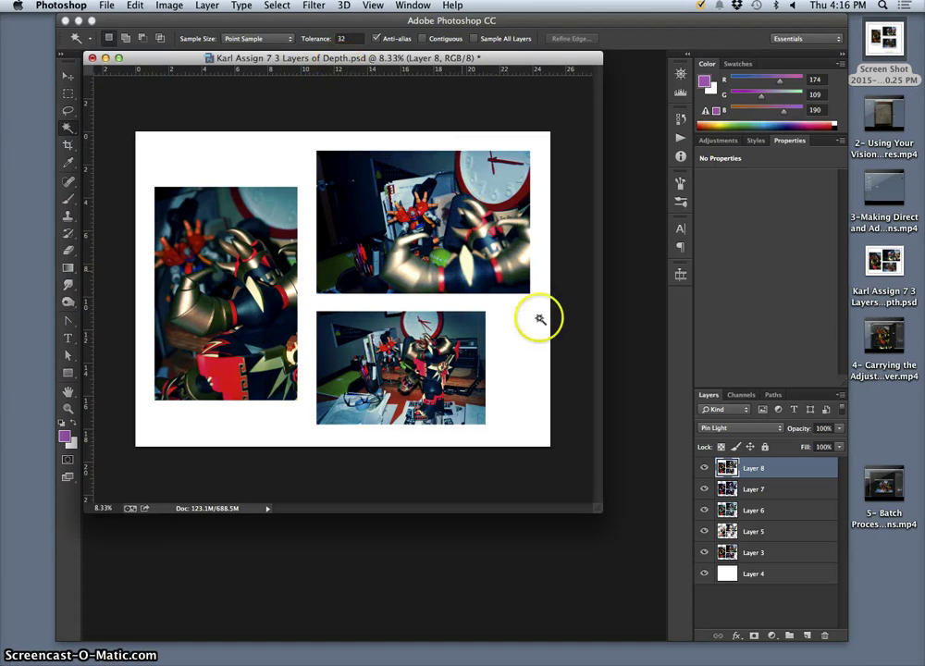
left_click(107, 6)
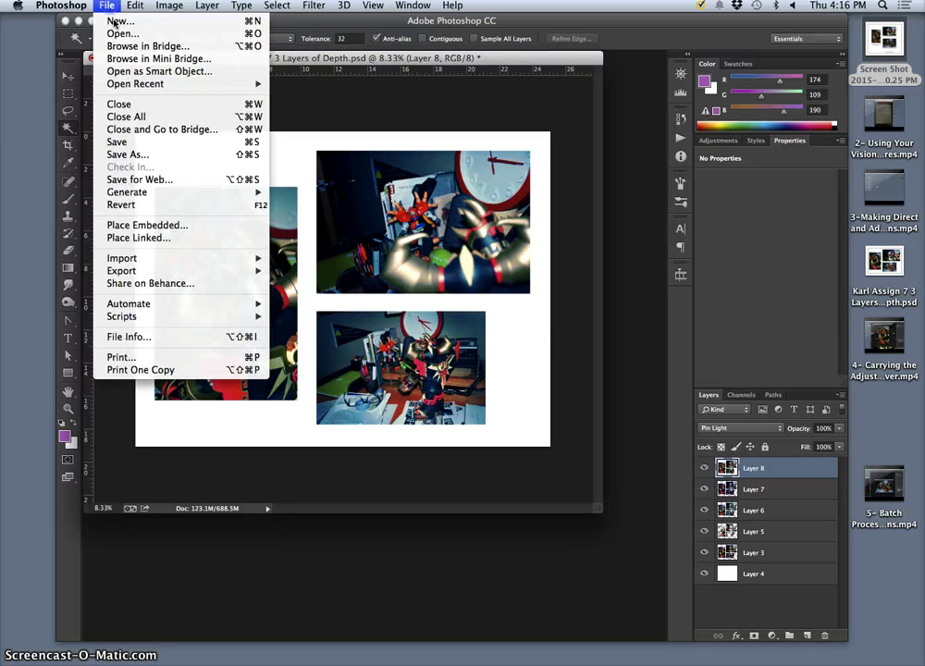
left_click(145, 154)
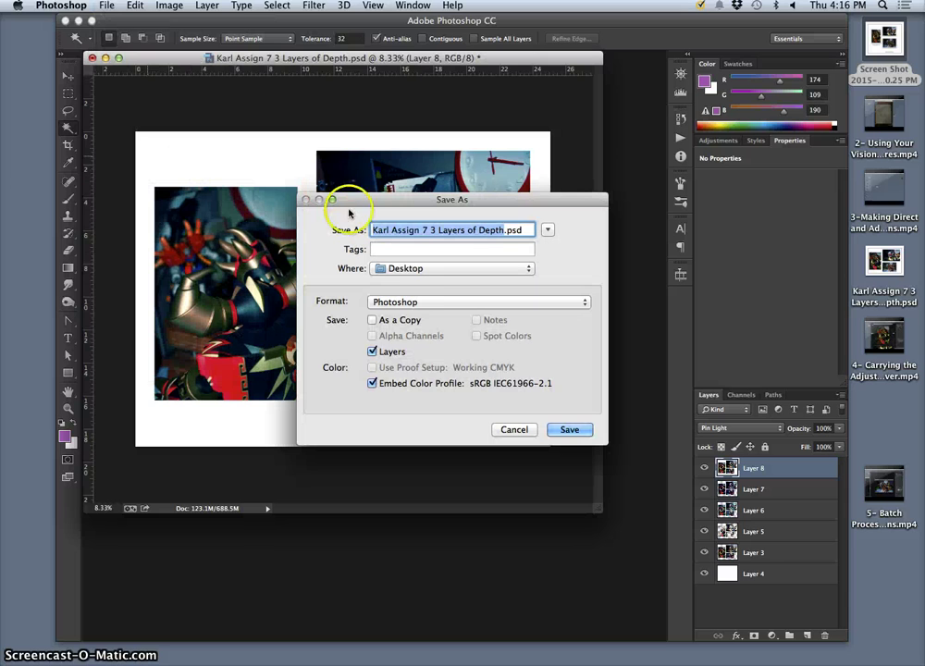
left_click(421, 303)
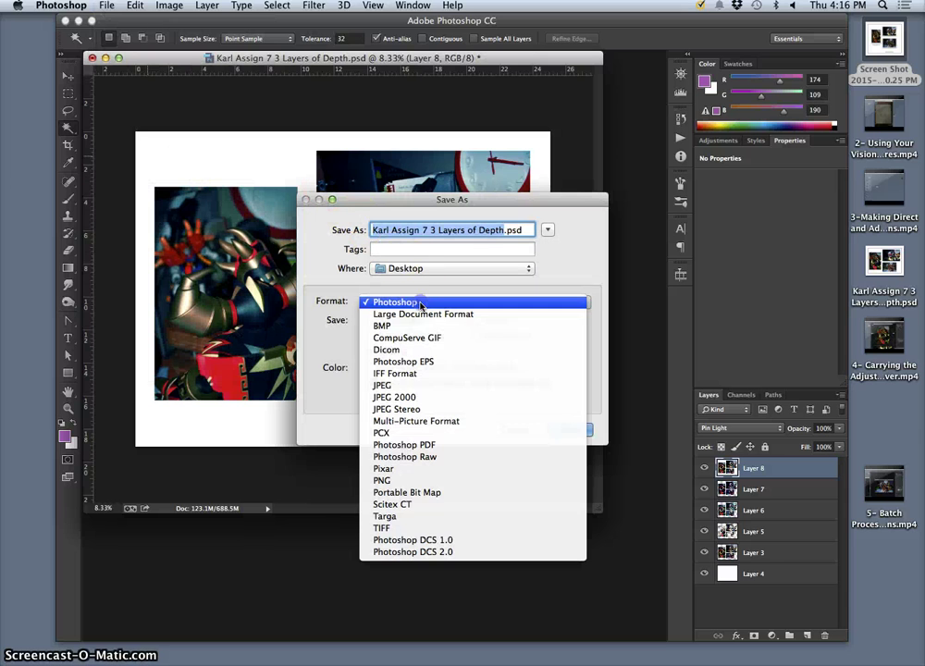
left_click(388, 528)
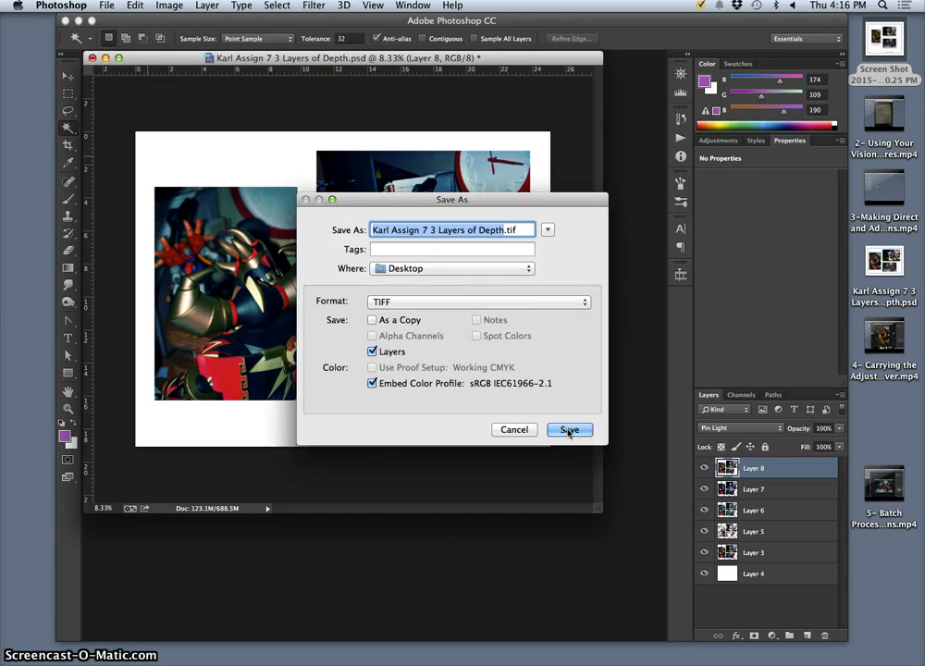
left_click(568, 430)
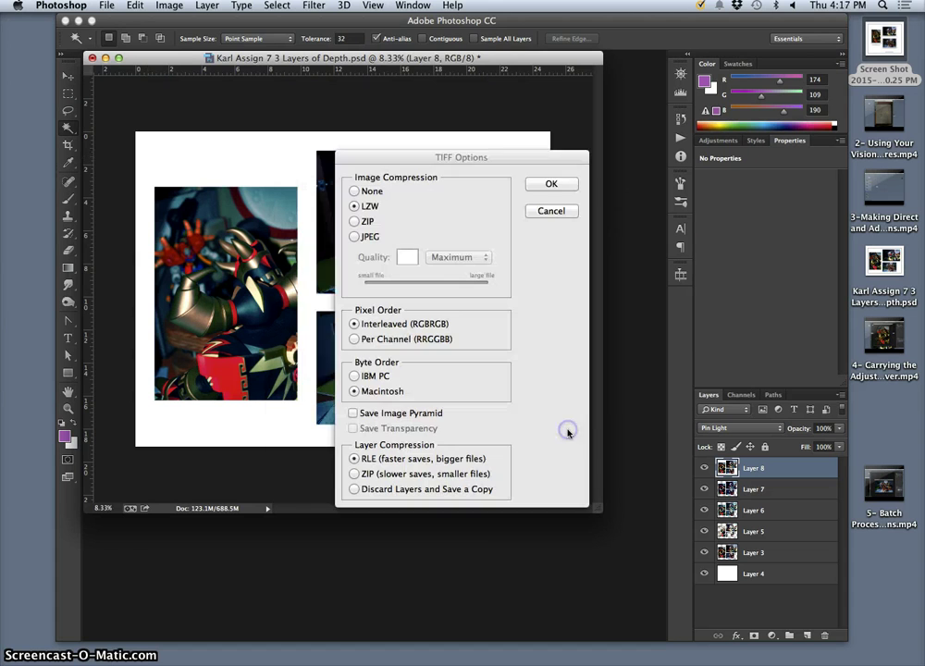
left_click(550, 186)
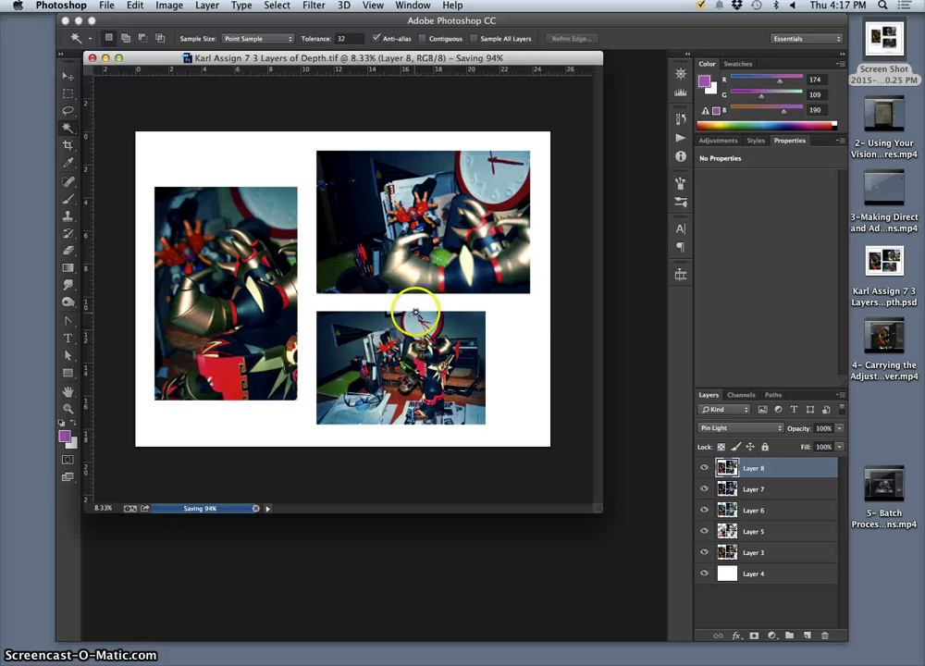
Step: Resize the image to 14 inches wide at 537.5 pixels/inch with resampling turned off
left_click(169, 6)
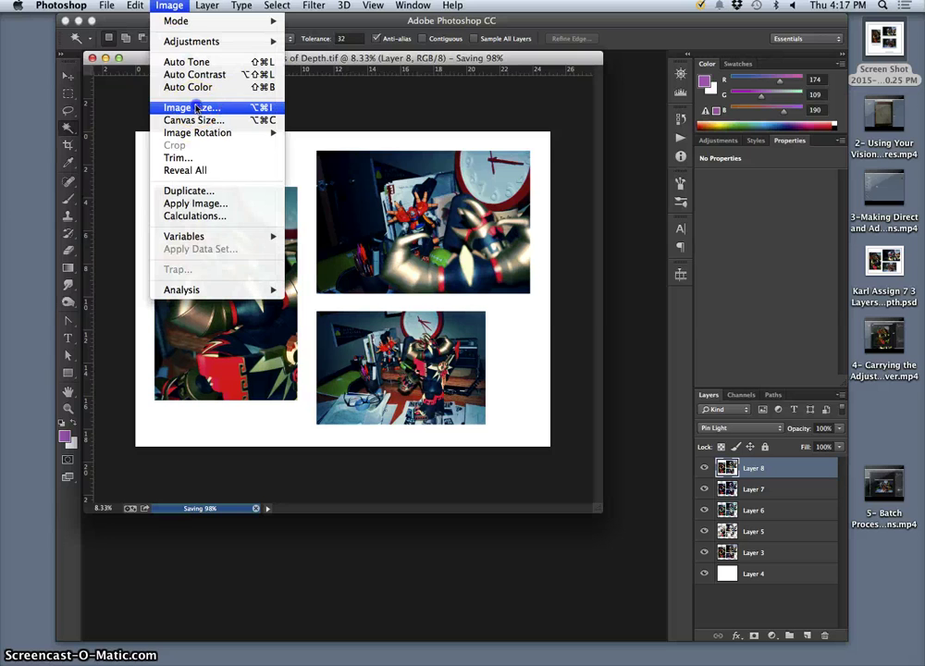
left_click(195, 108)
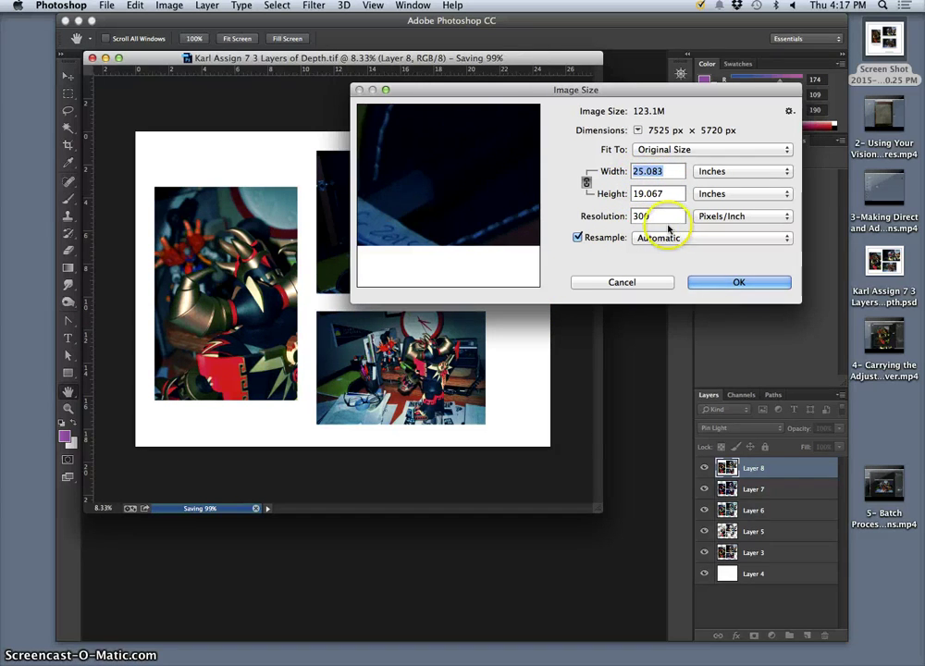
left_click(581, 237)
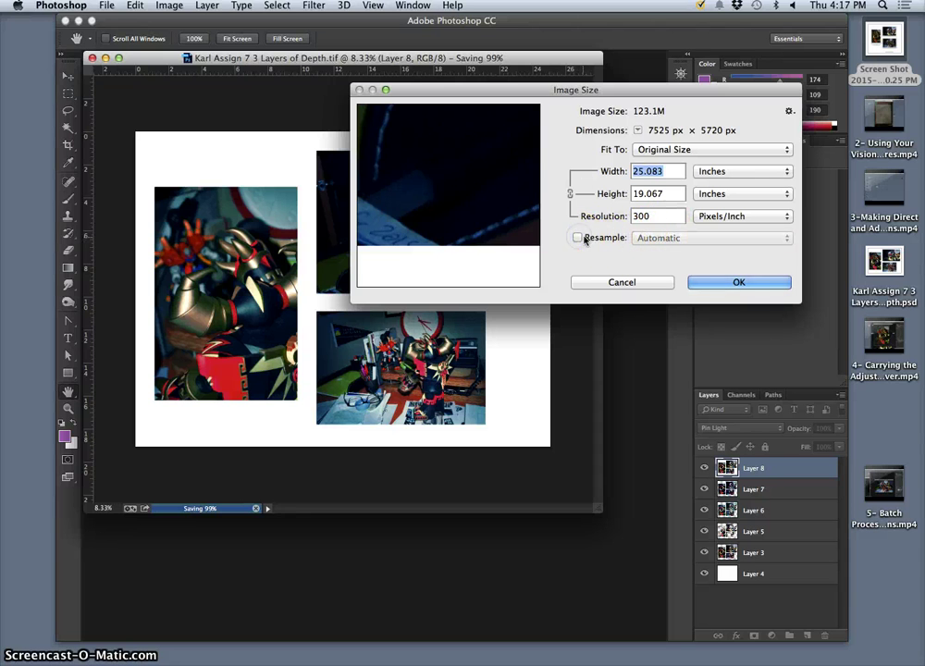
left_click(653, 216)
left_click_drag(653, 216, 638, 217)
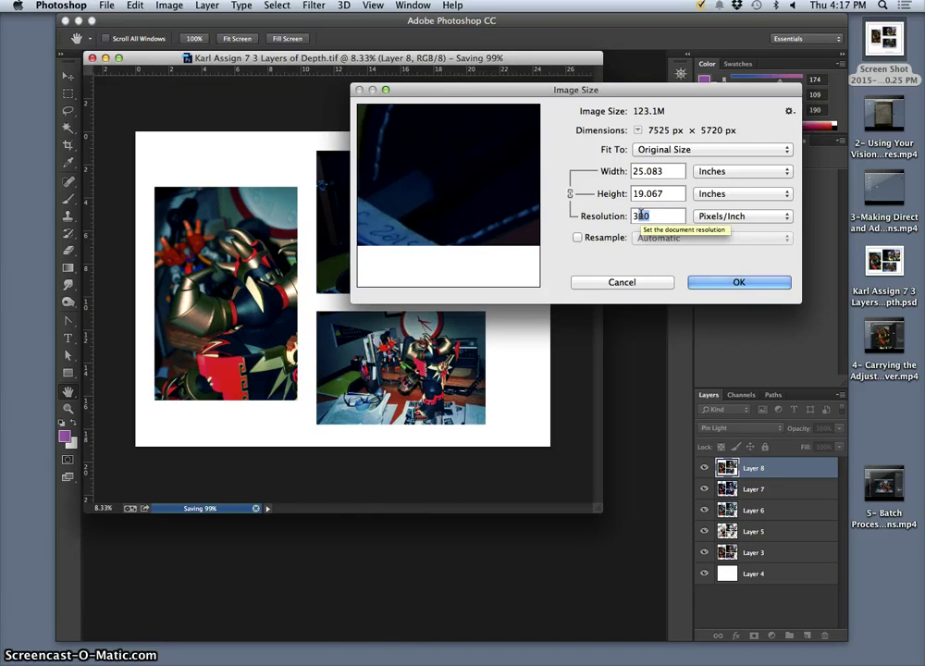
type("537.5")
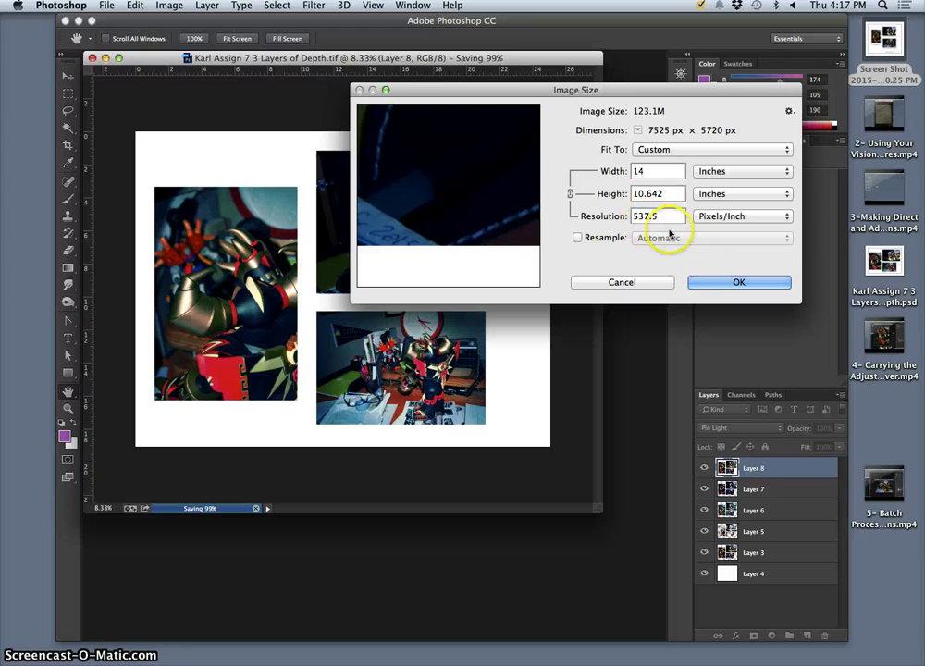
left_click(710, 282)
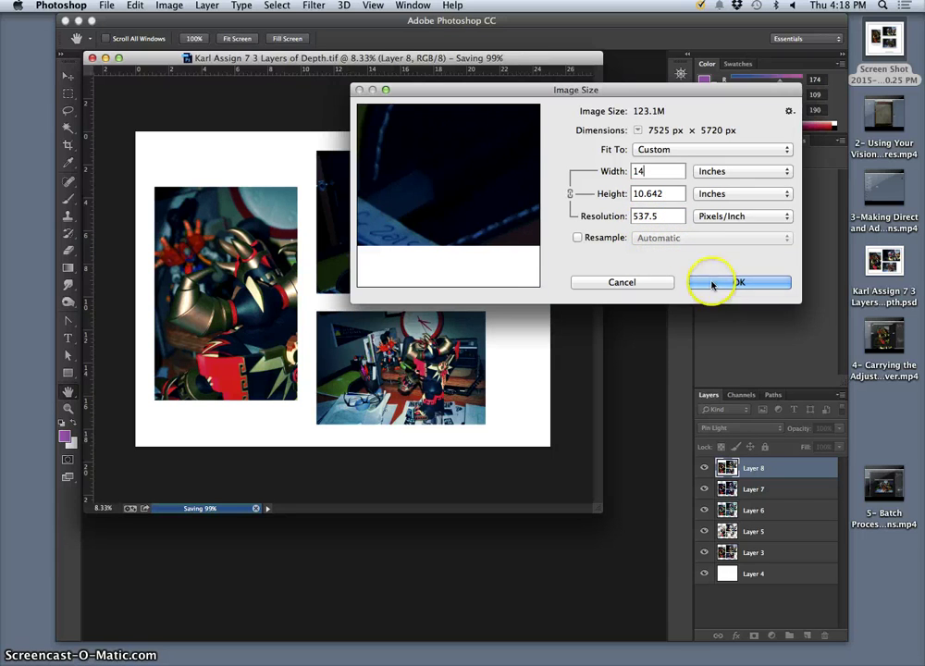
Step: Extend the canvas height to 11 inches with the anchor at the center
left_click(170, 6)
left_click(189, 117)
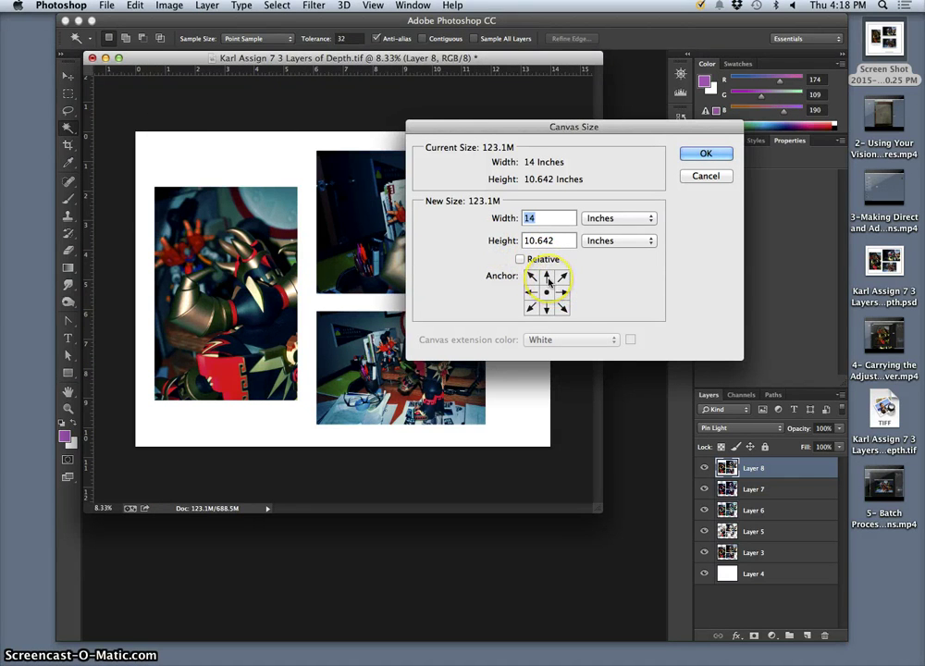
left_click(546, 278)
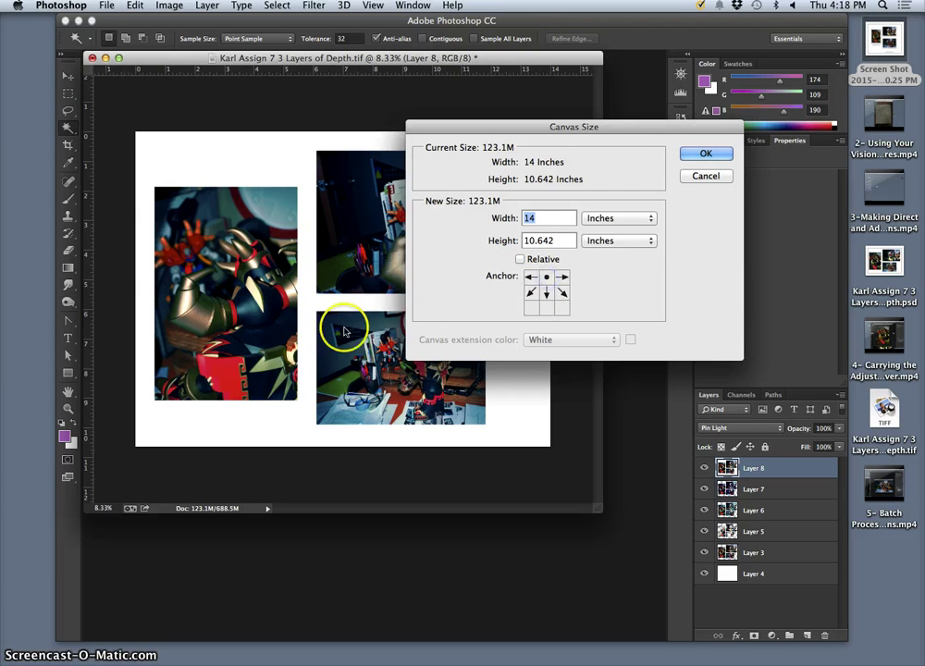
left_click(546, 292)
left_click(557, 240)
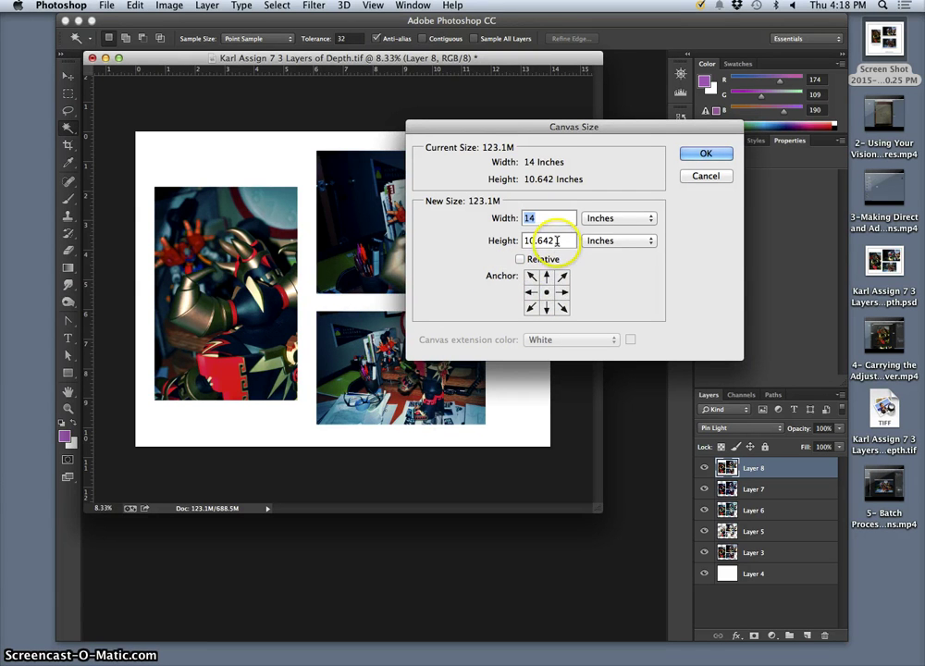
left_click_drag(556, 240, 520, 243)
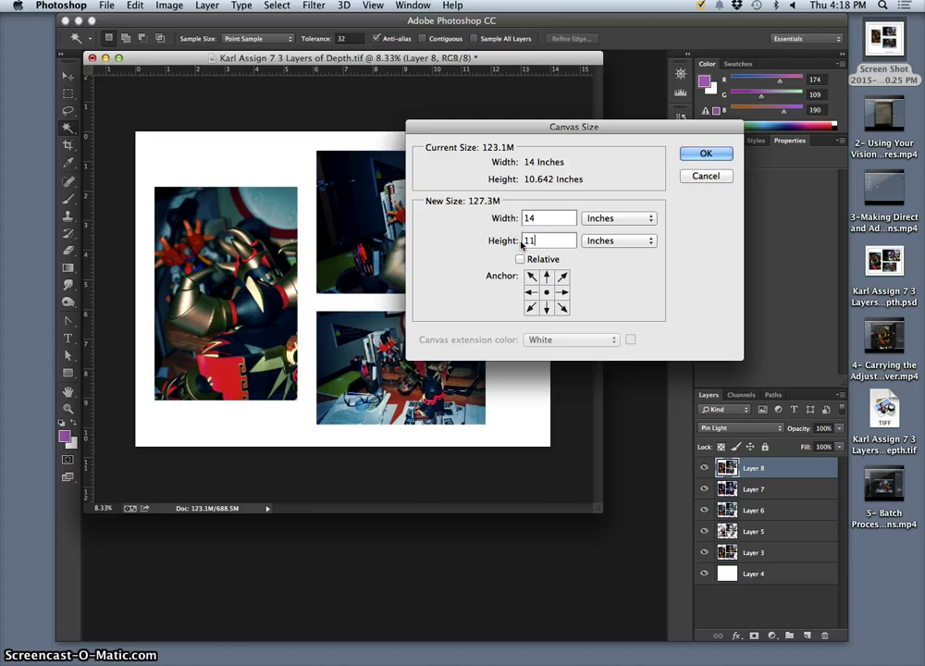
left_click(706, 153)
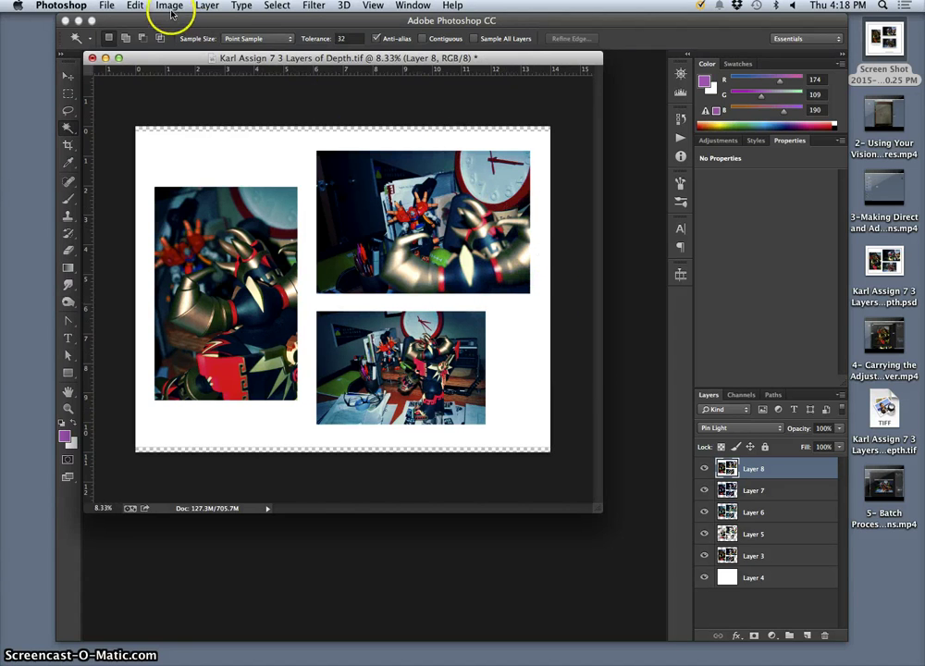
Step: Fill Layer 4 with white at 100% opacity in Normal mode to cover the added canvas strips
left_click(728, 578)
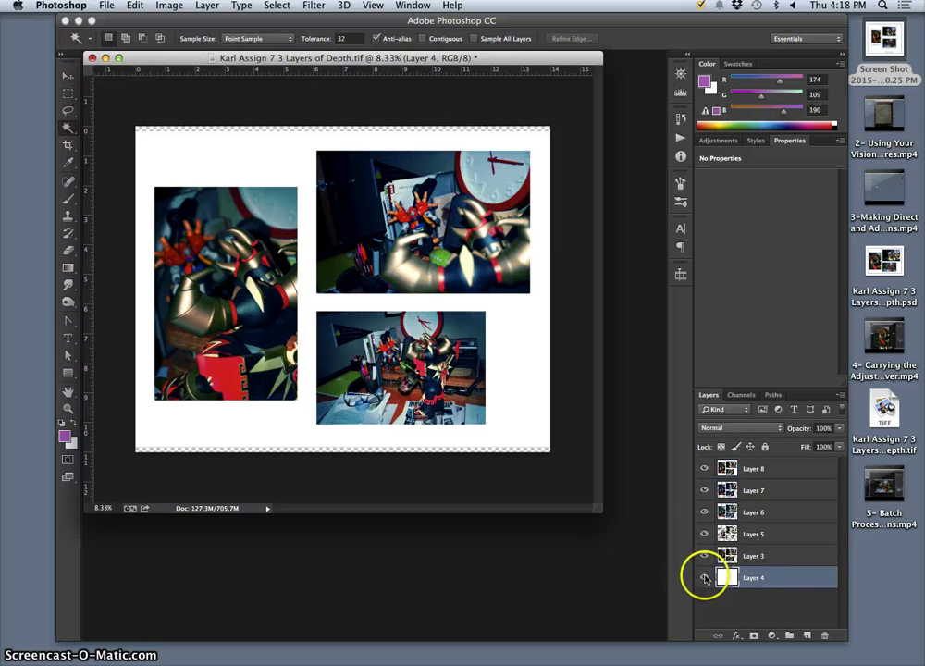
left_click(135, 6)
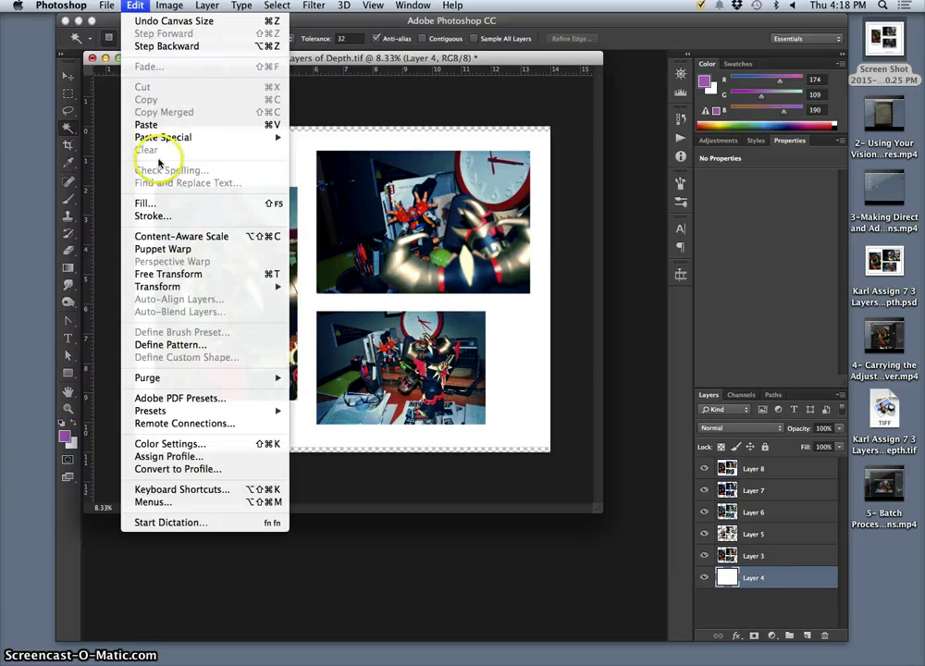
left_click(142, 204)
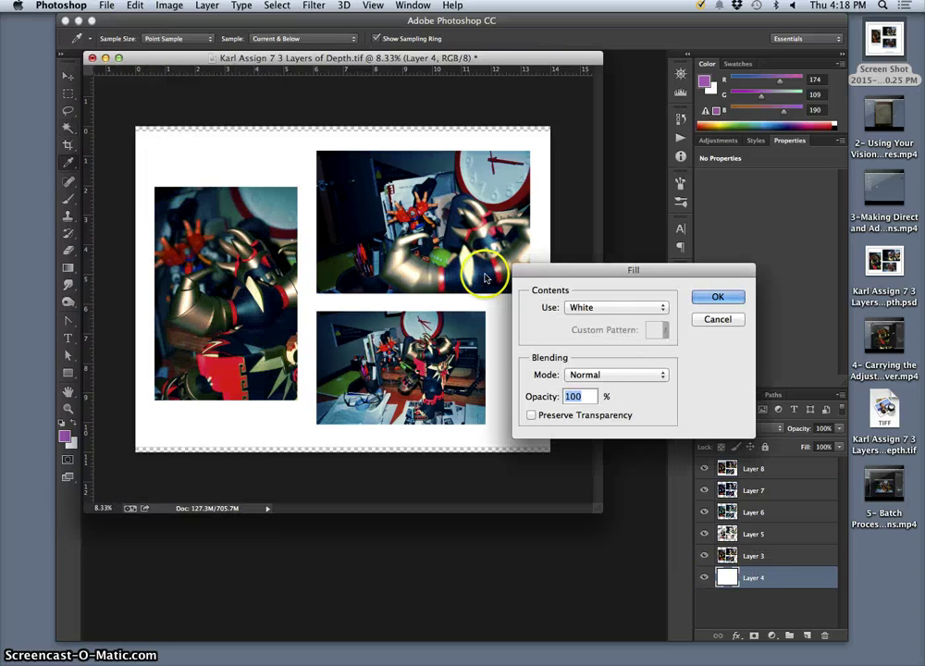
left_click(716, 297)
key("super+d")
key("w")
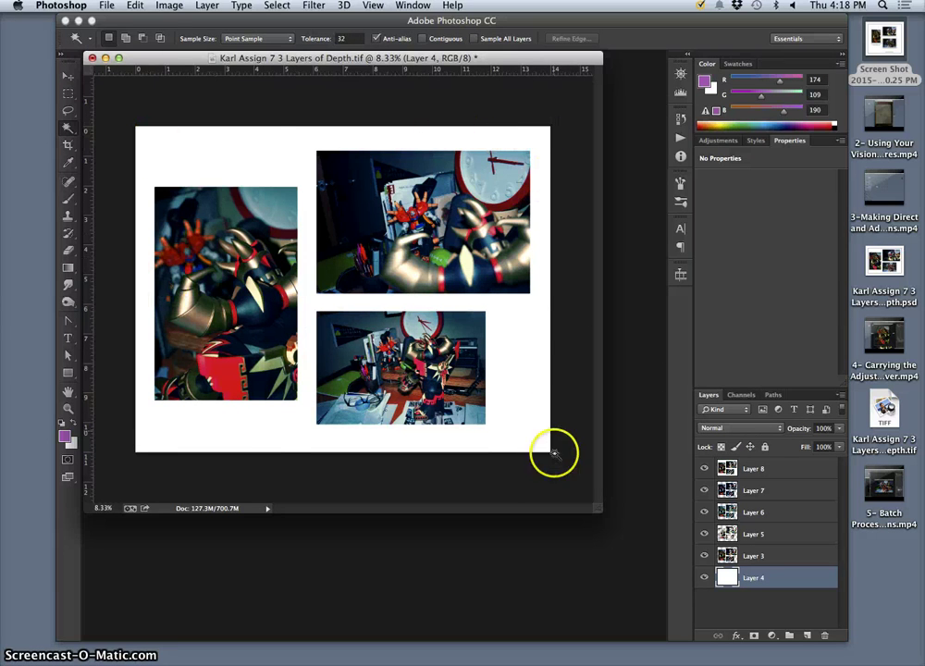
Step: Check the document's dimensions and resolution in Image Size and save the changes to the TIFF file
left_click(169, 5)
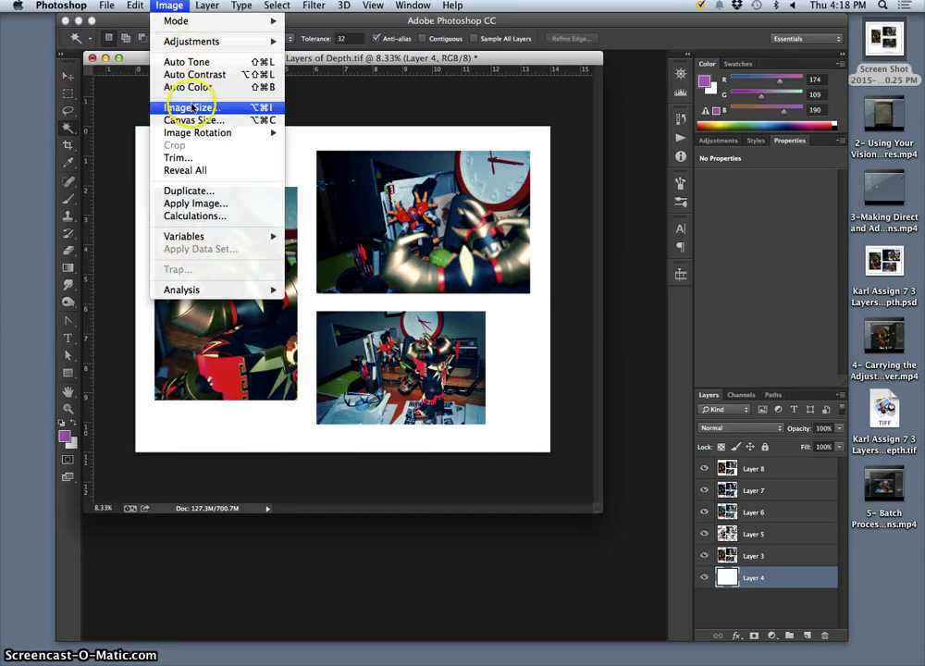
left_click(221, 112)
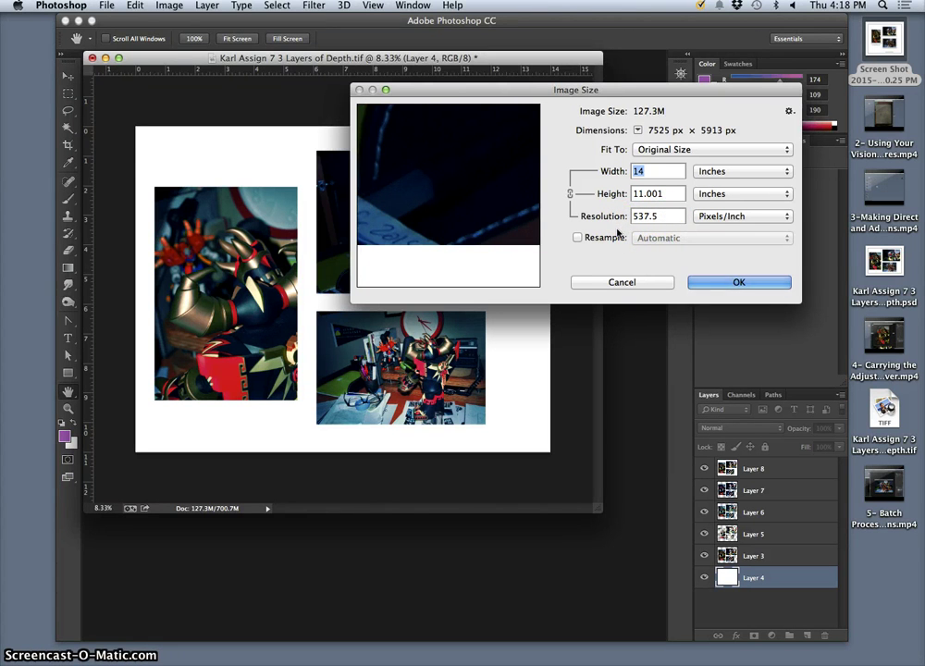
left_click(749, 282)
left_click(106, 5)
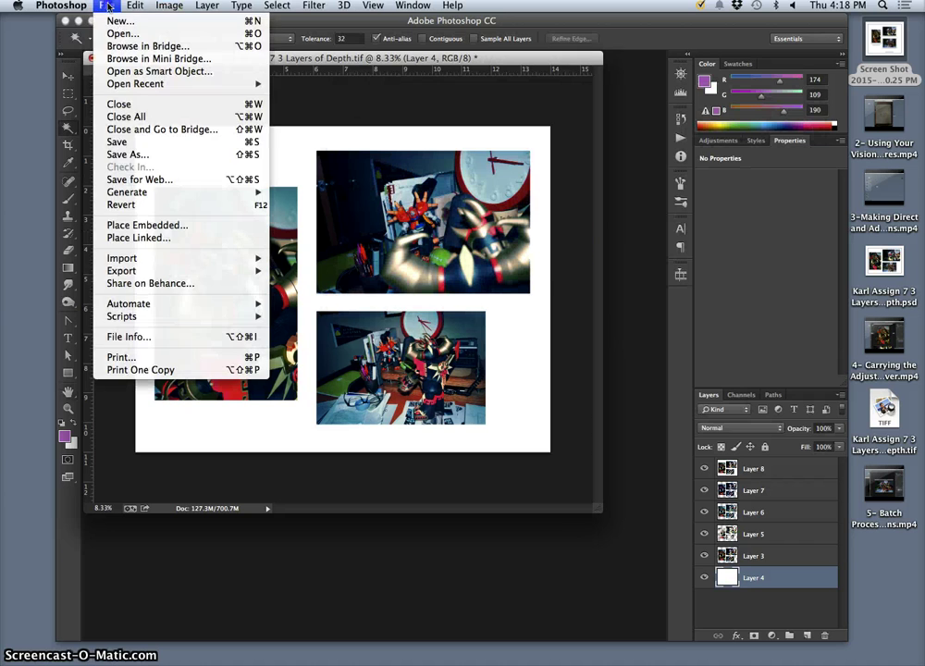
left_click(143, 148)
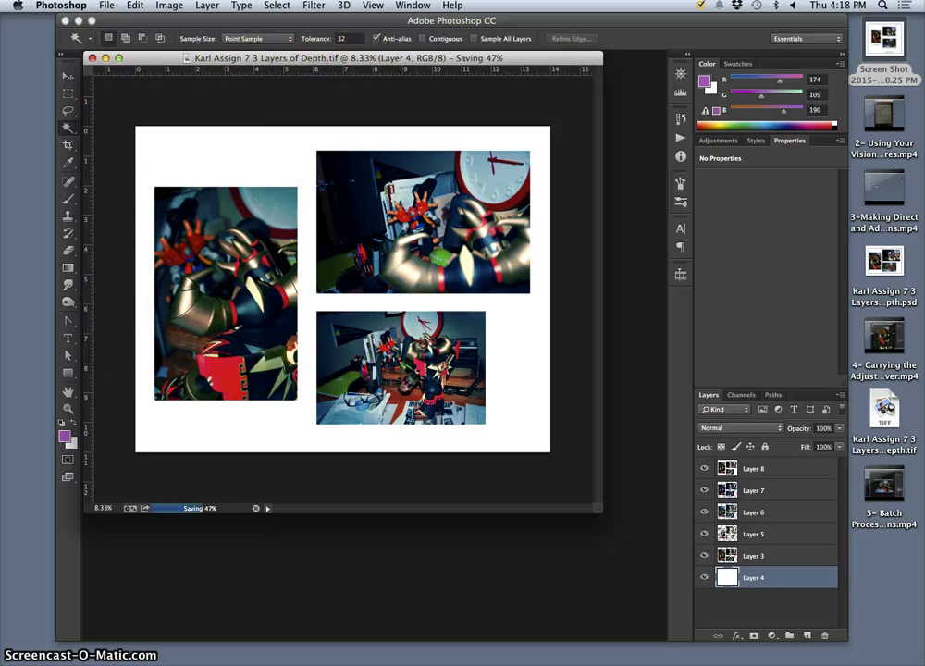
left_click(107, 5)
left_click(89, 5)
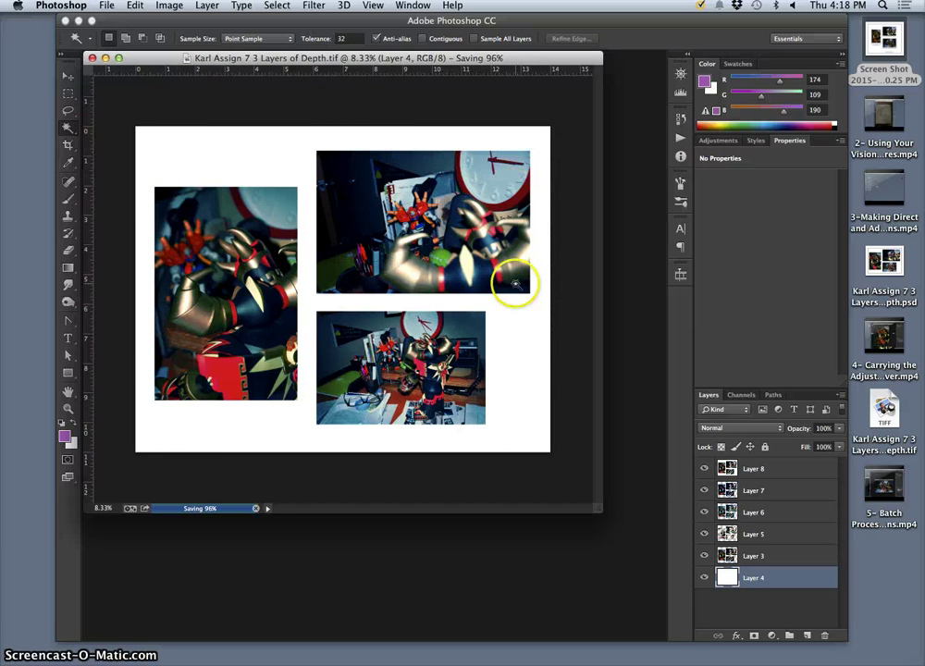
left_click(106, 5)
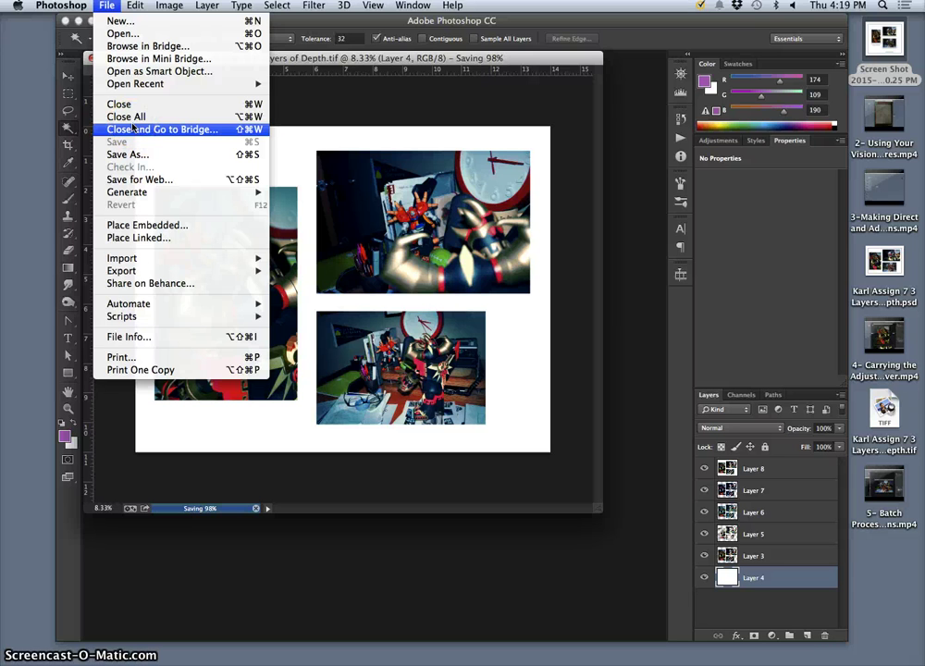
left_click(295, 110)
left_click(107, 6)
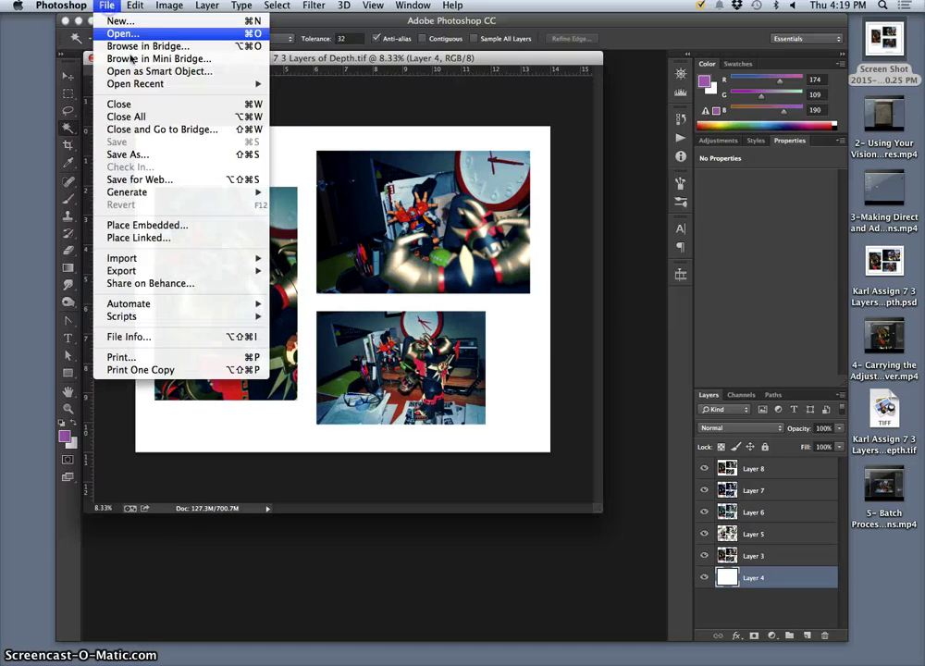
left_click(315, 104)
Step: Save a JPEG version of the collage at quality 11 with the Baseline ("Standard") format option
left_click(107, 7)
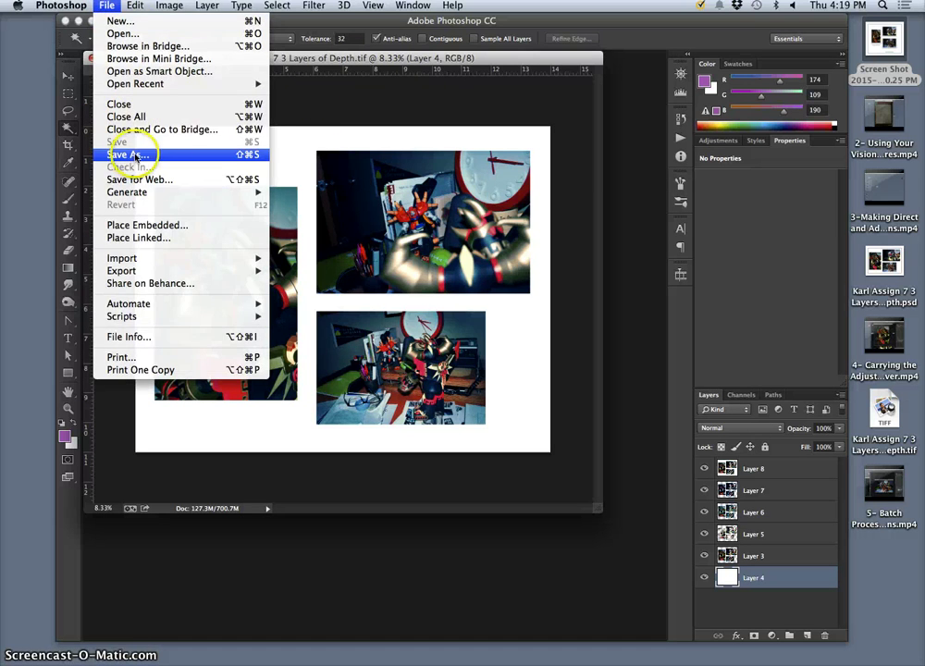
left_click(146, 153)
left_click(419, 297)
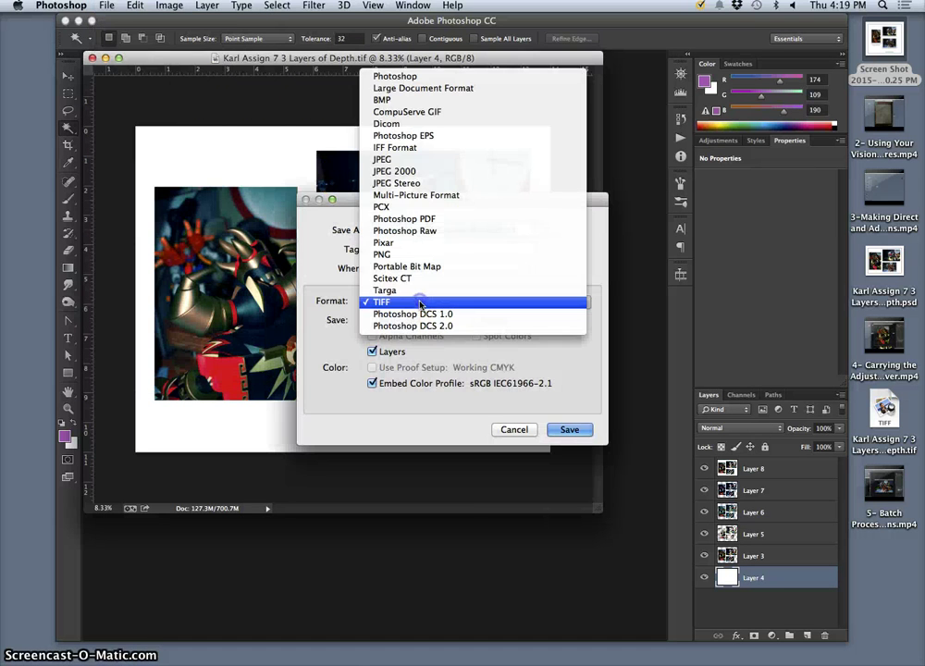
left_click(382, 159)
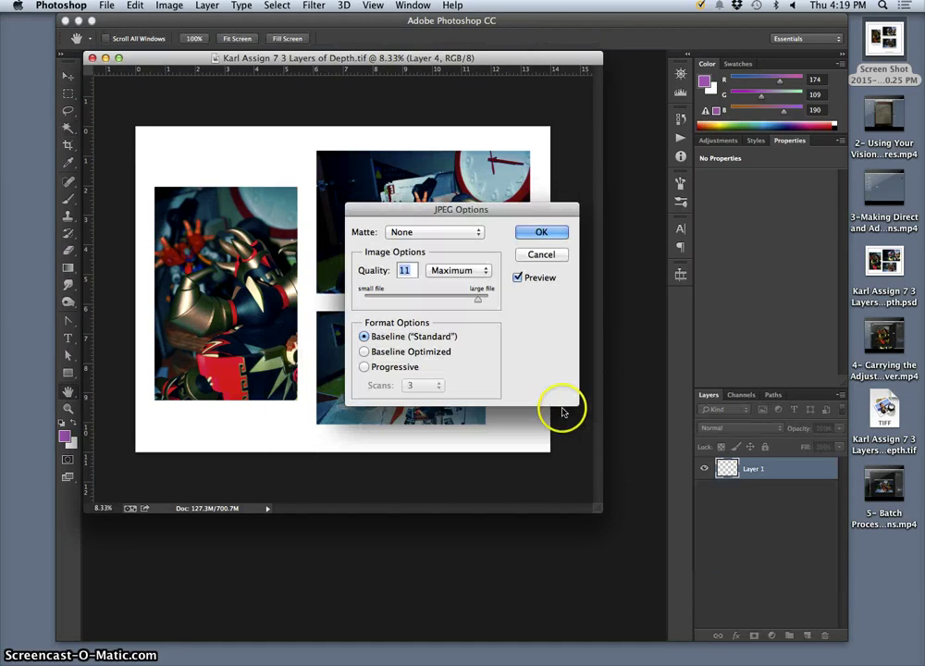
left_click(540, 233)
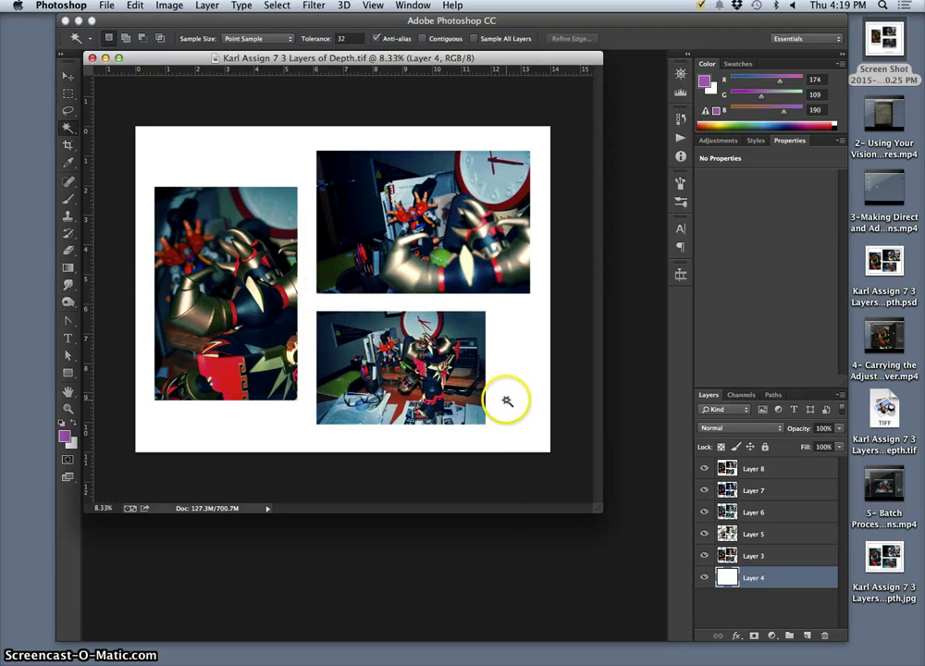
Step: Toggle the visibility of Layers 5 through 8 to compare the collage with and without the blended effects
left_click(704, 469)
left_click_drag(704, 492, 705, 534)
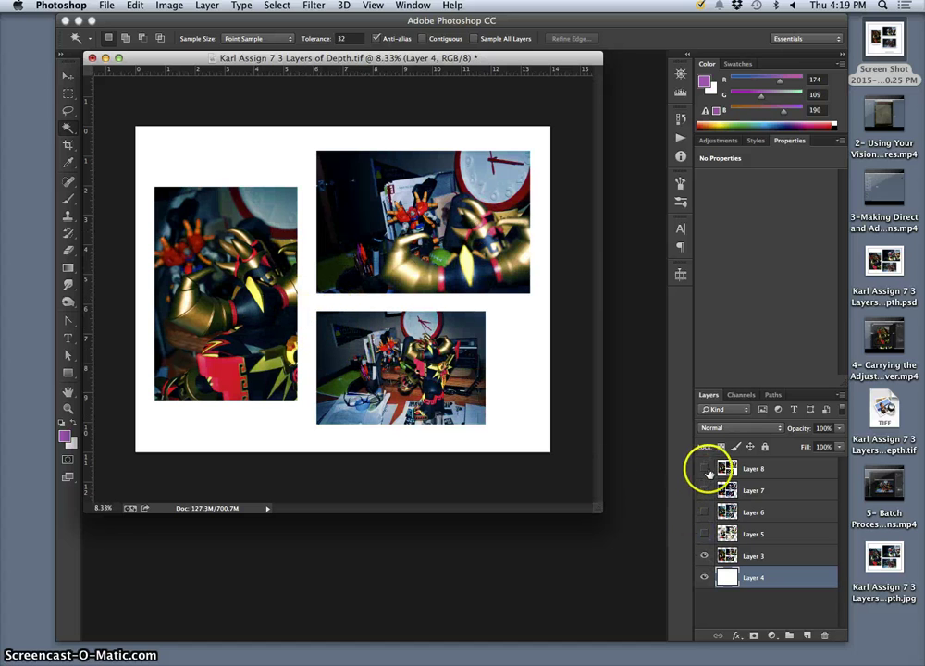
left_click_drag(704, 468, 704, 533)
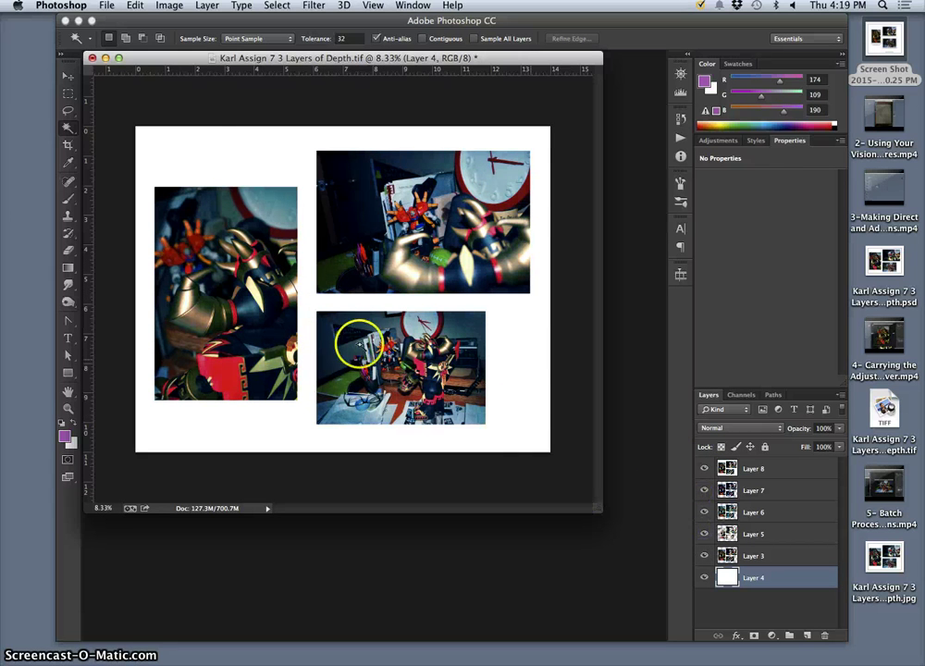
Step: Close the TIFF collage without saving the visibility changes and close the Photoshop window, dismissing the clipboard alert
left_click(92, 59)
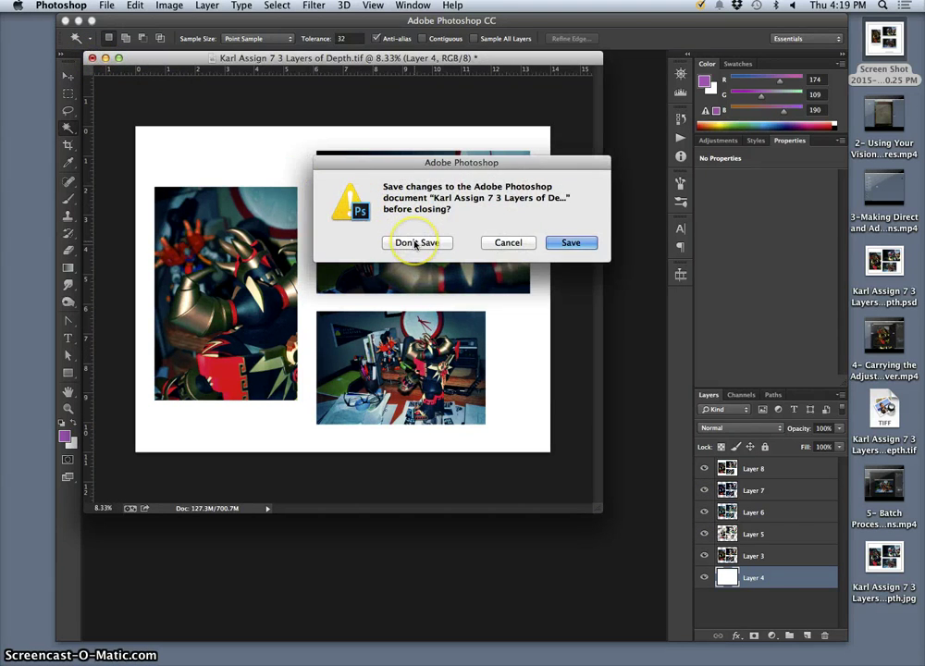
left_click(415, 243)
left_click(79, 21)
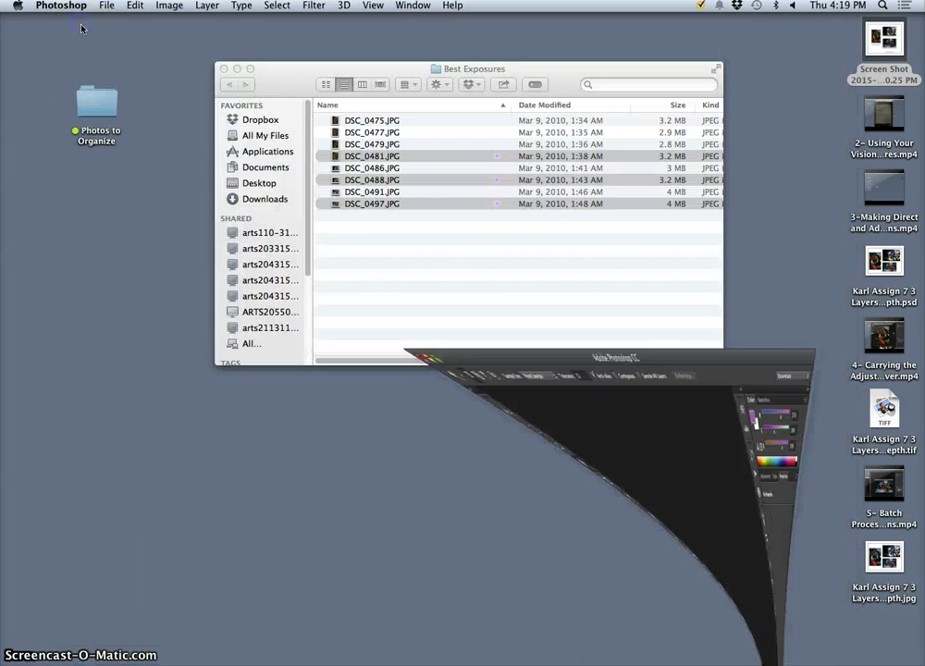
left_click(305, 71)
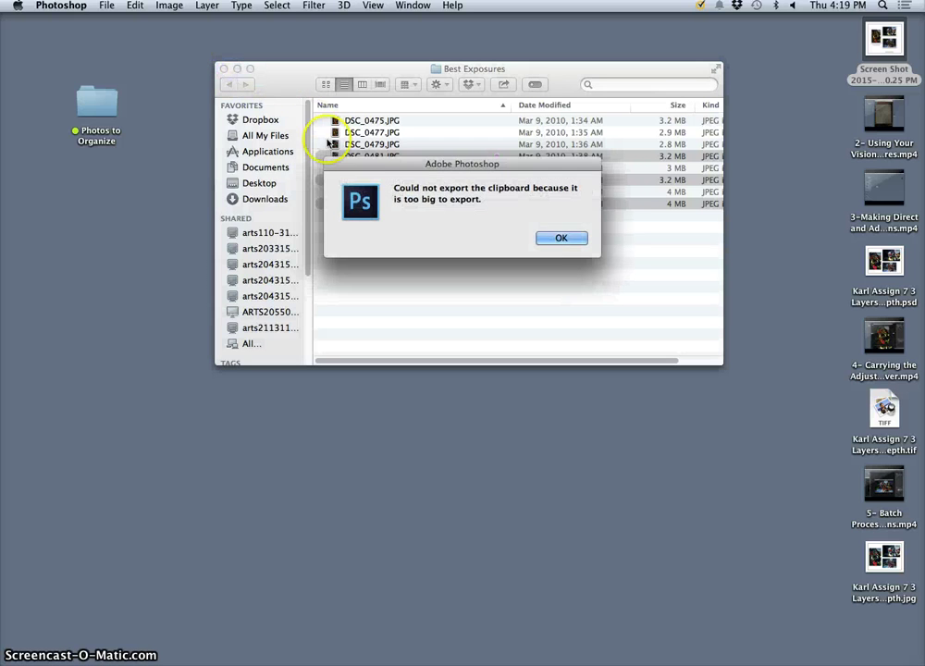
left_click(552, 238)
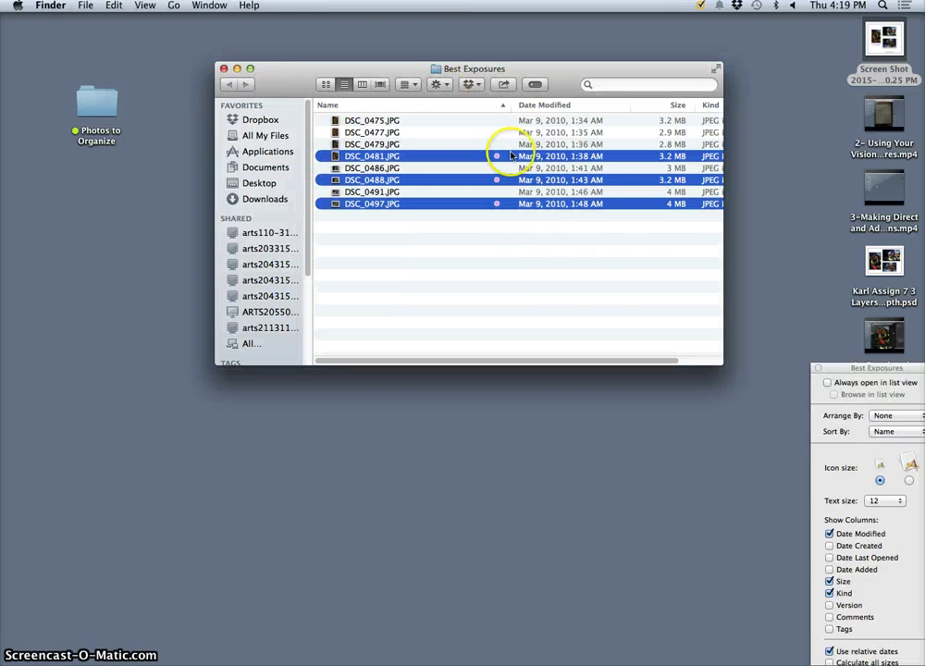
Step: Take DSC_0481, DSC_0488 and DSC_0497 out of the Best Exposures folder onto the desktop, and move the collage JPEG near them
left_click_drag(416, 165, 496, 431)
left_click(380, 322)
left_click(222, 68)
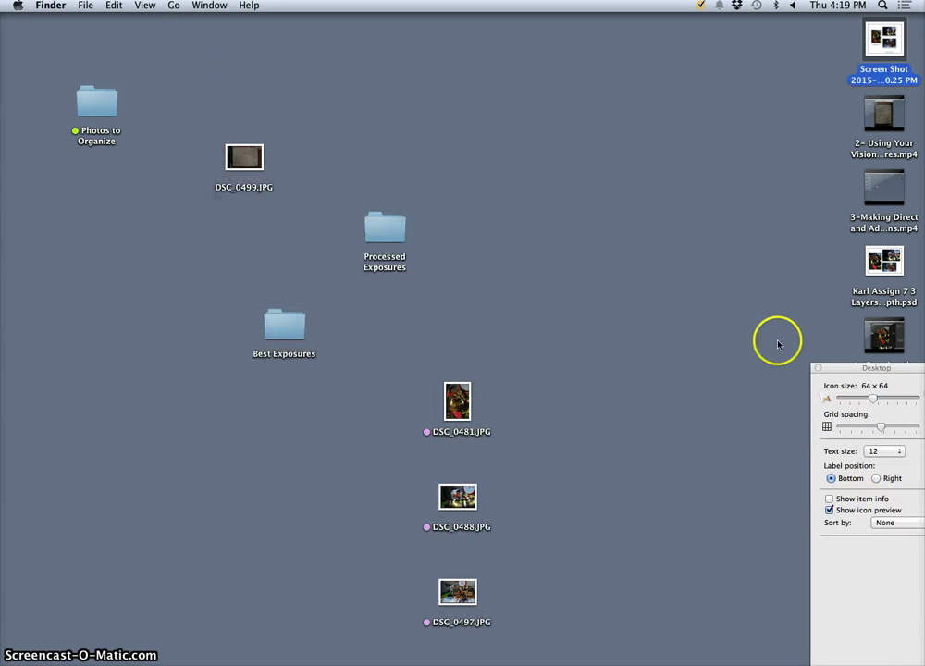
left_click(817, 367)
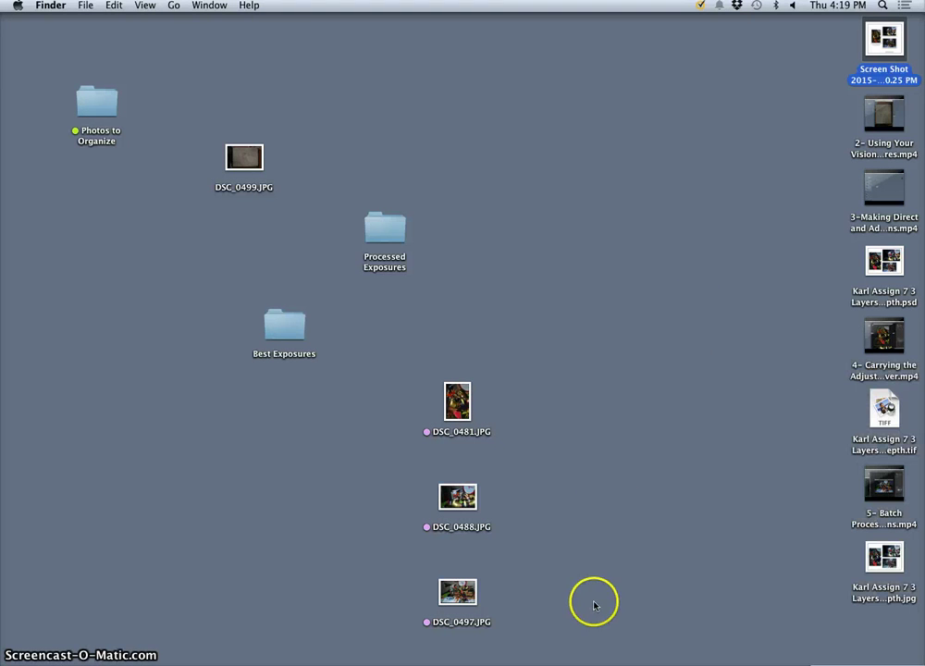
left_click_drag(879, 555, 660, 250)
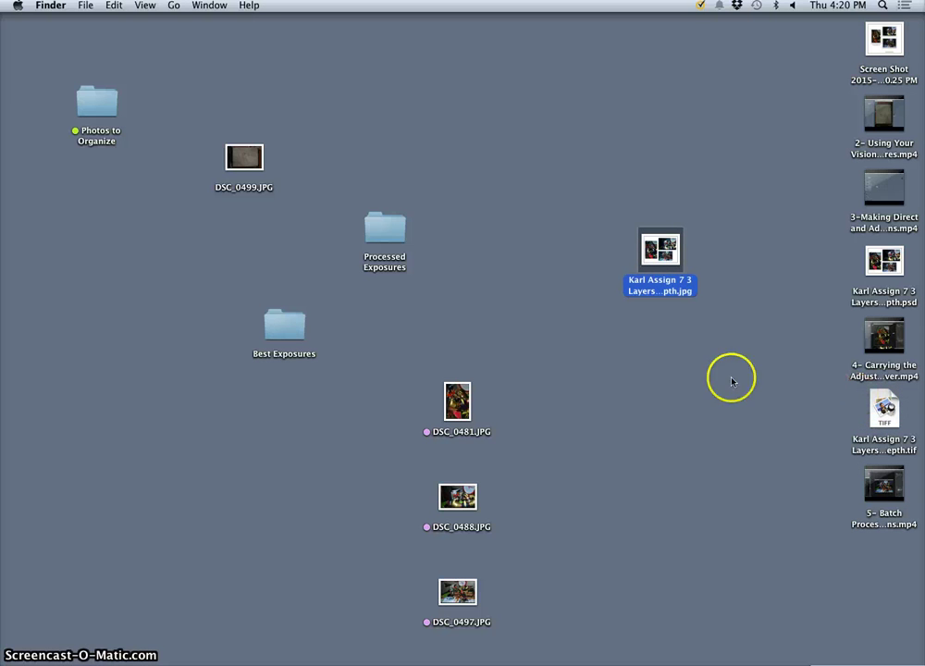
Step: Open the sketch photo DSC_0499.JPG from the desktop in Adobe Photoshop CC
right_click(250, 161)
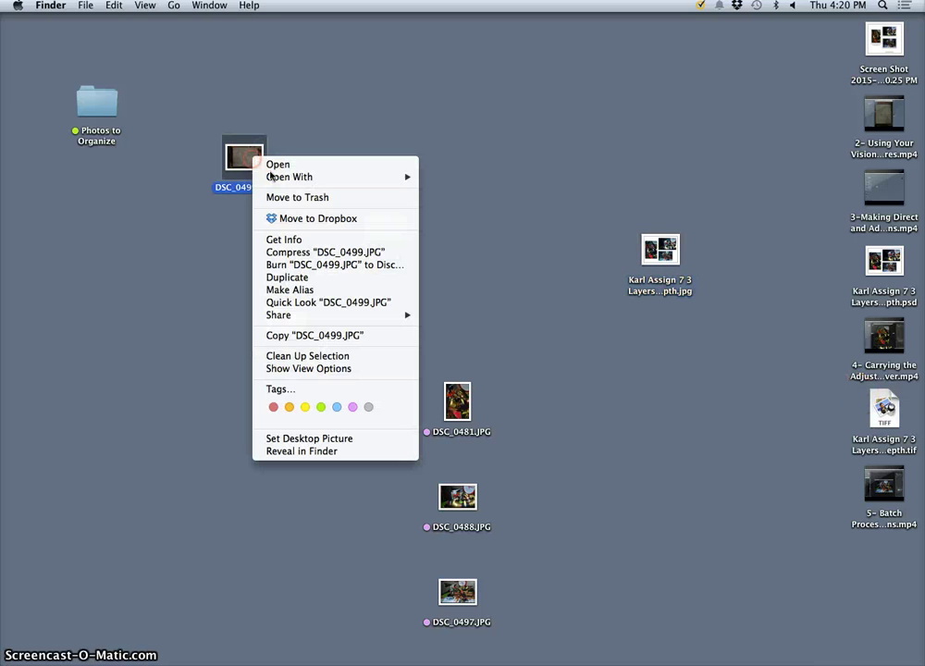
mouse_move(375, 177)
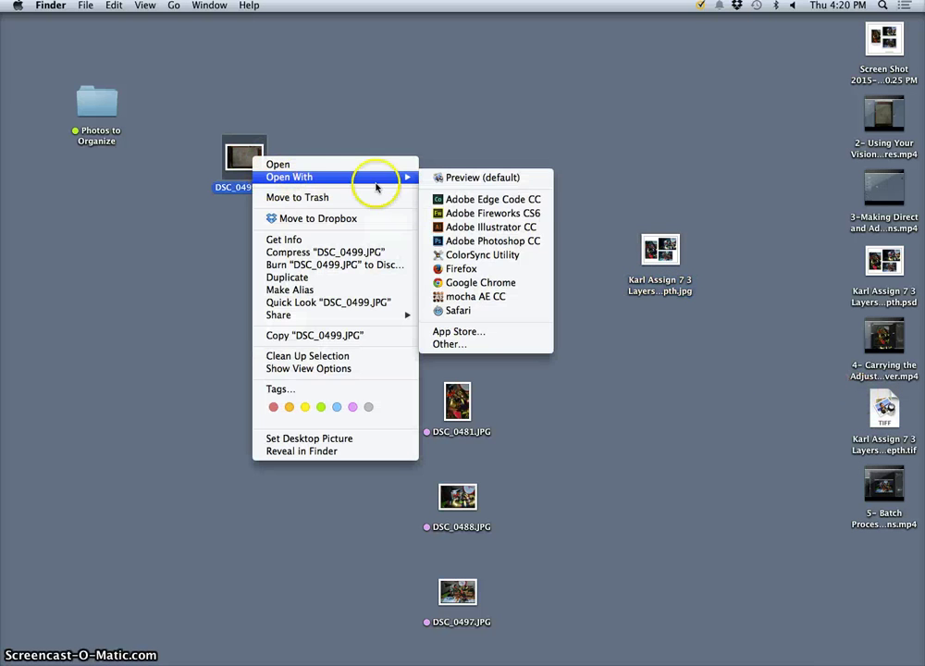
left_click(452, 241)
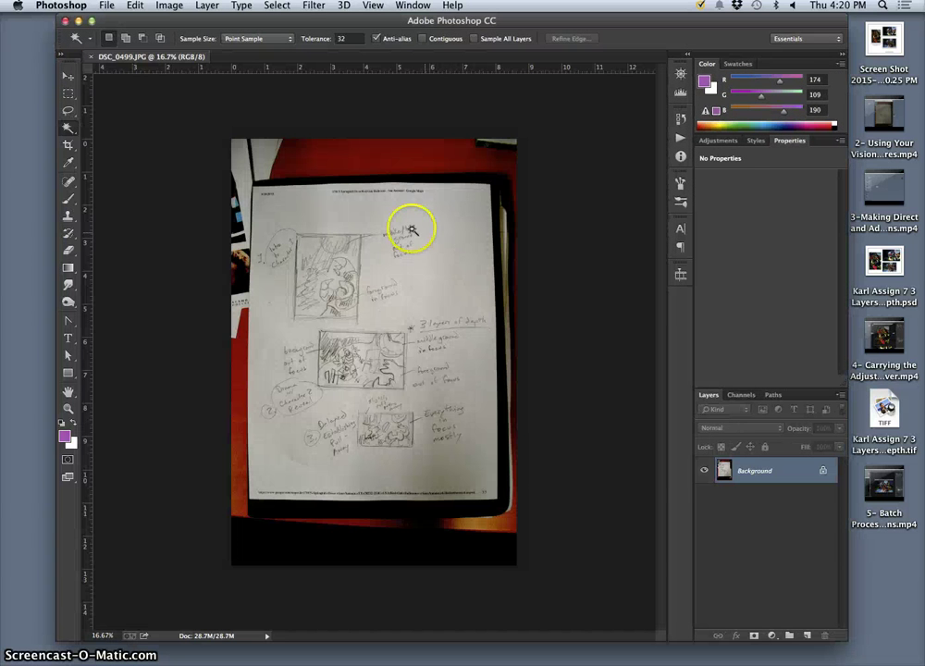
Step: Crop the photo to the three sketches inside the paper's edges and apply Auto Tone
left_click(68, 146)
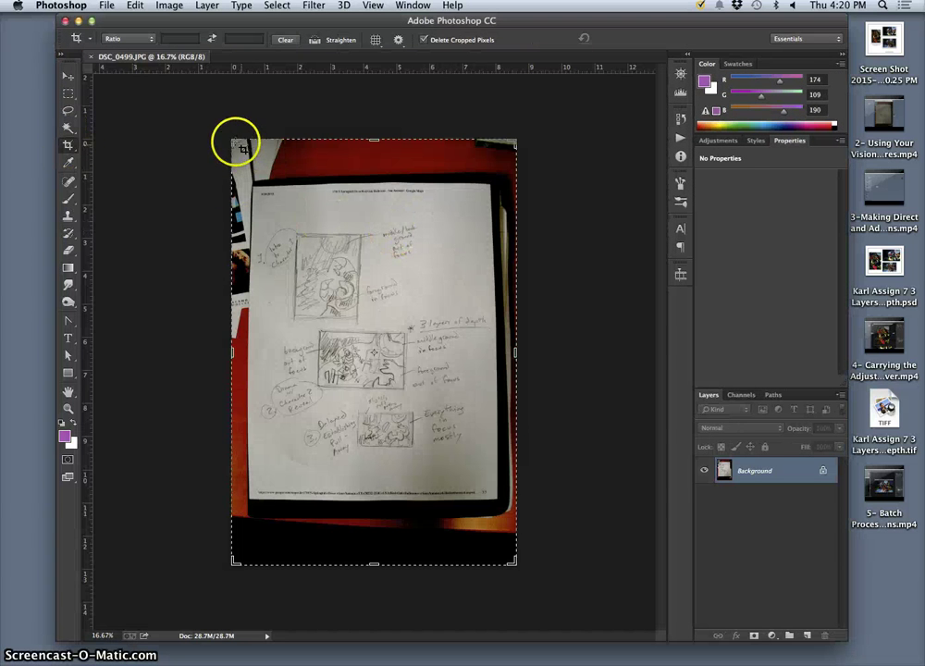
left_click_drag(233, 141, 246, 174)
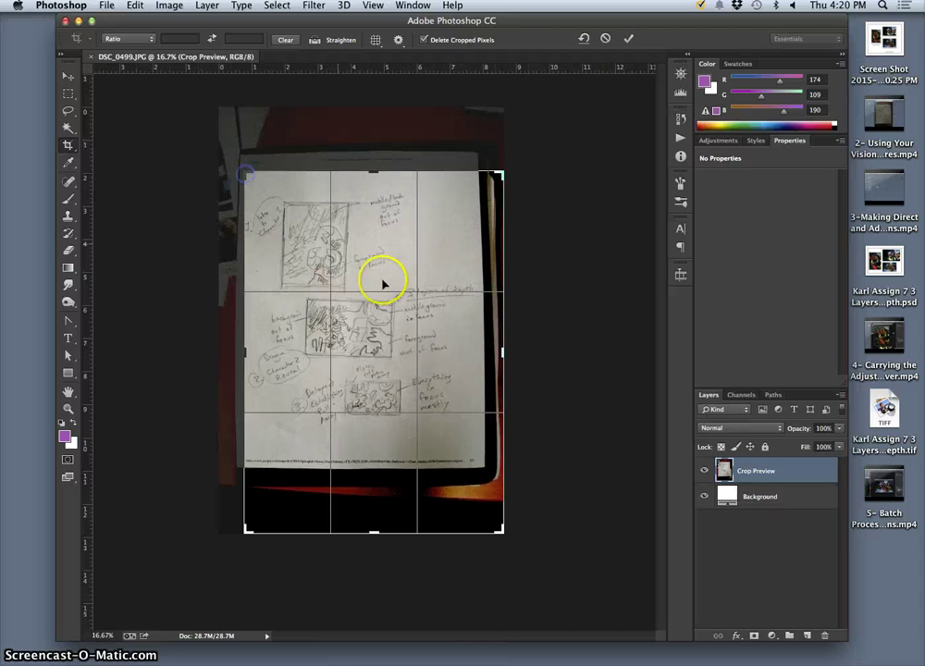
left_click_drag(501, 531, 490, 493)
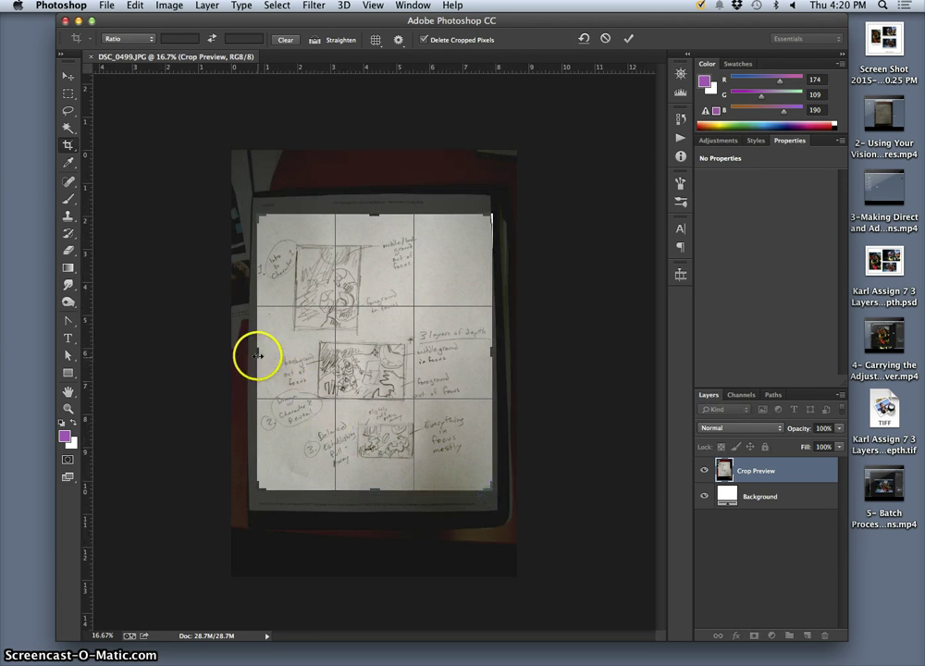
left_click_drag(257, 354, 257, 356)
key("Return")
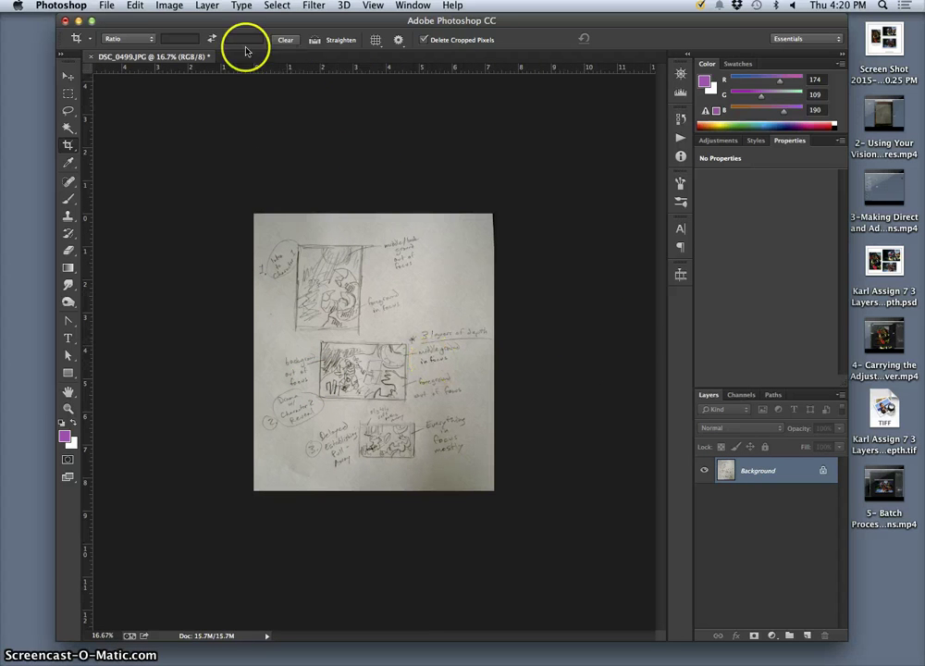
left_click(169, 5)
left_click(173, 62)
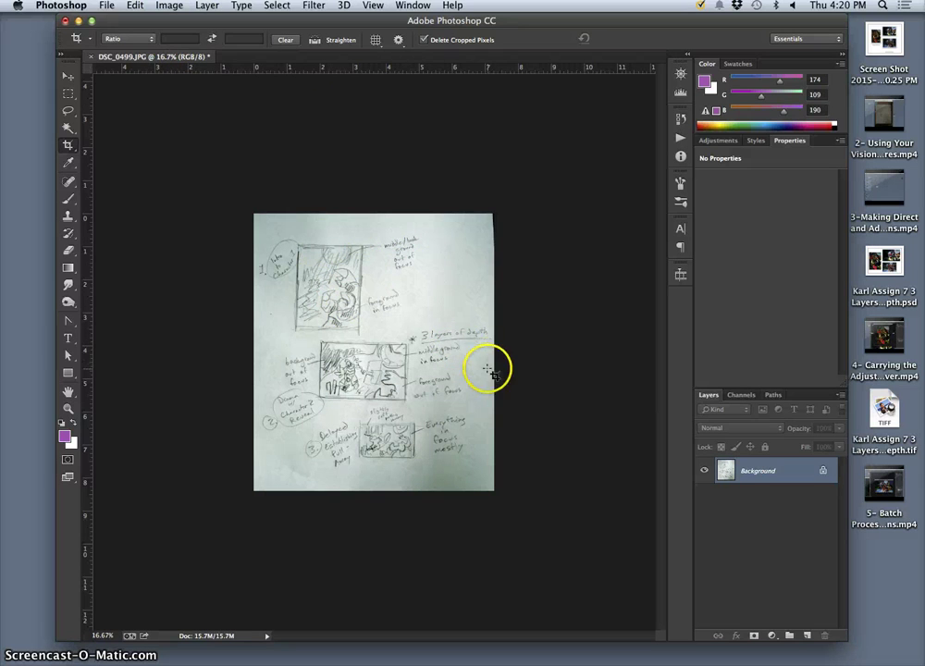
Step: Save the sketch to the Desktop as a quality 11 Baseline ("Standard") JPEG, named with the student's first name plus "Assign 7 Sketch"
left_click(106, 7)
left_click(120, 153)
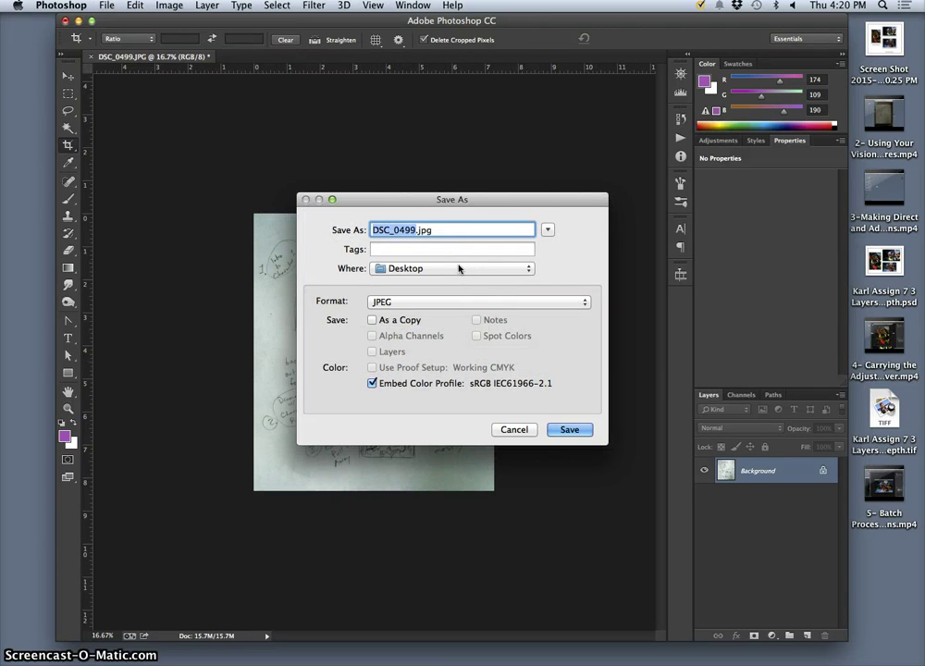
type("Karl Assign 7 Sketch")
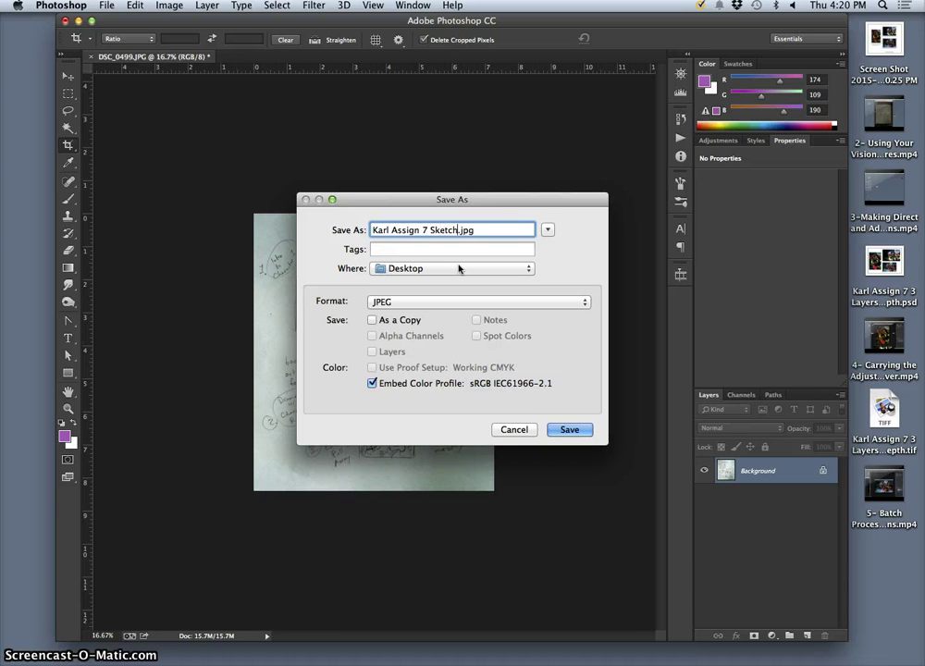
left_click(569, 429)
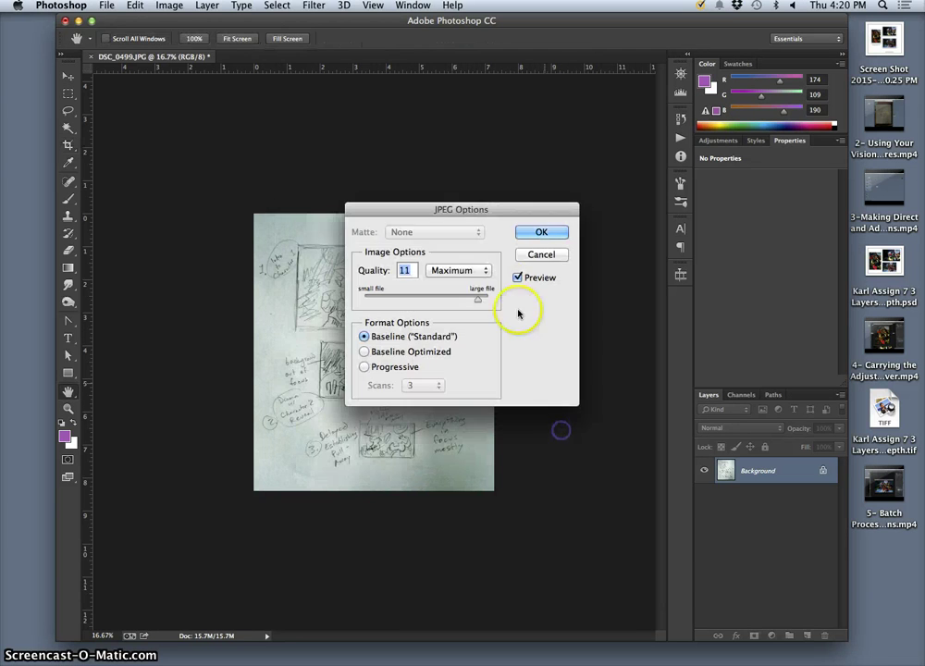
left_click(541, 232)
key("c")
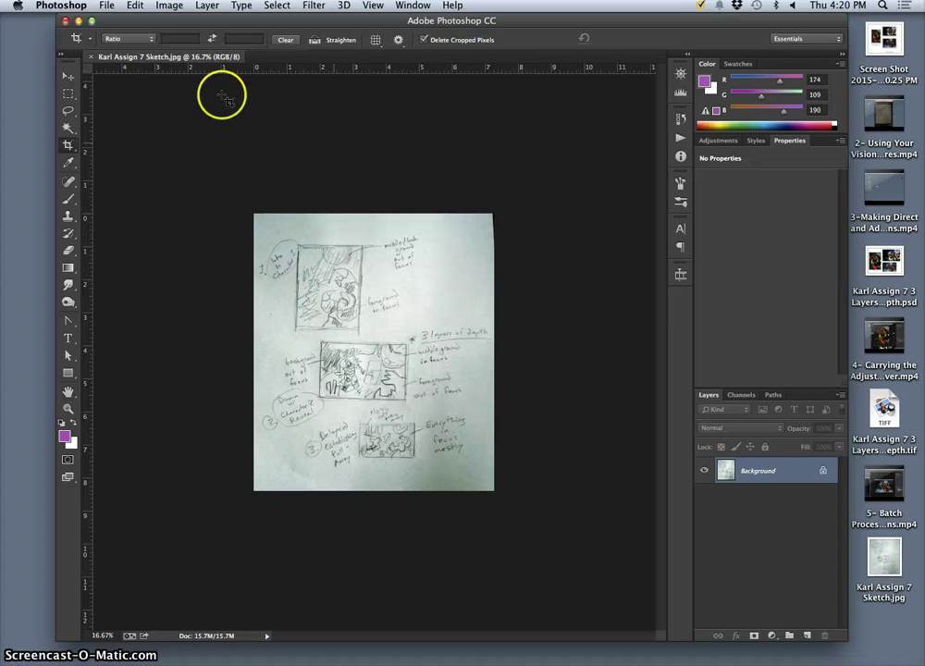
Step: Close the saved sketch document and the Photoshop window to return to the desktop
left_click(93, 58)
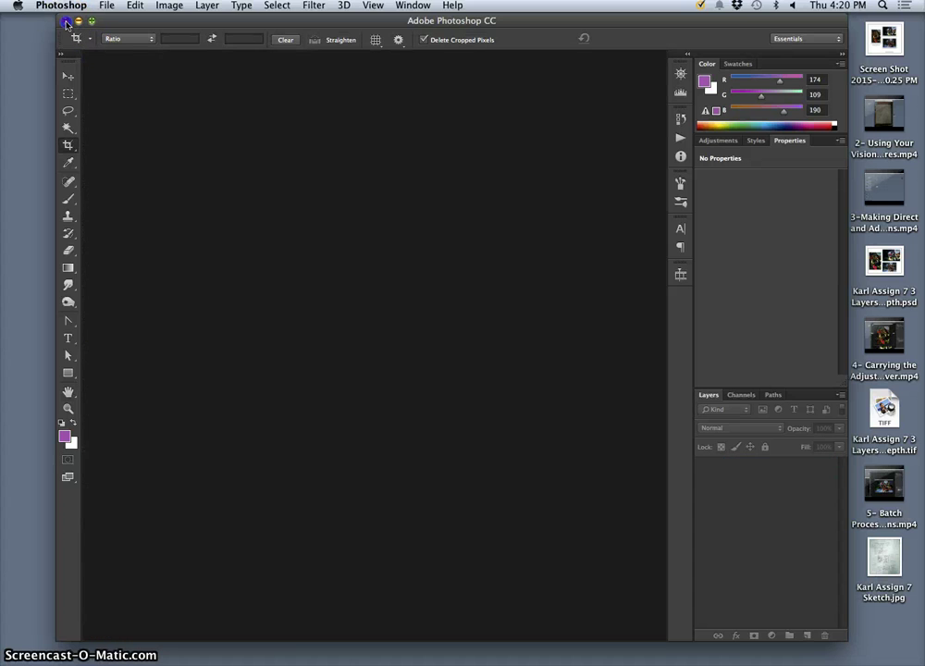
left_click(64, 20)
left_click(601, 353)
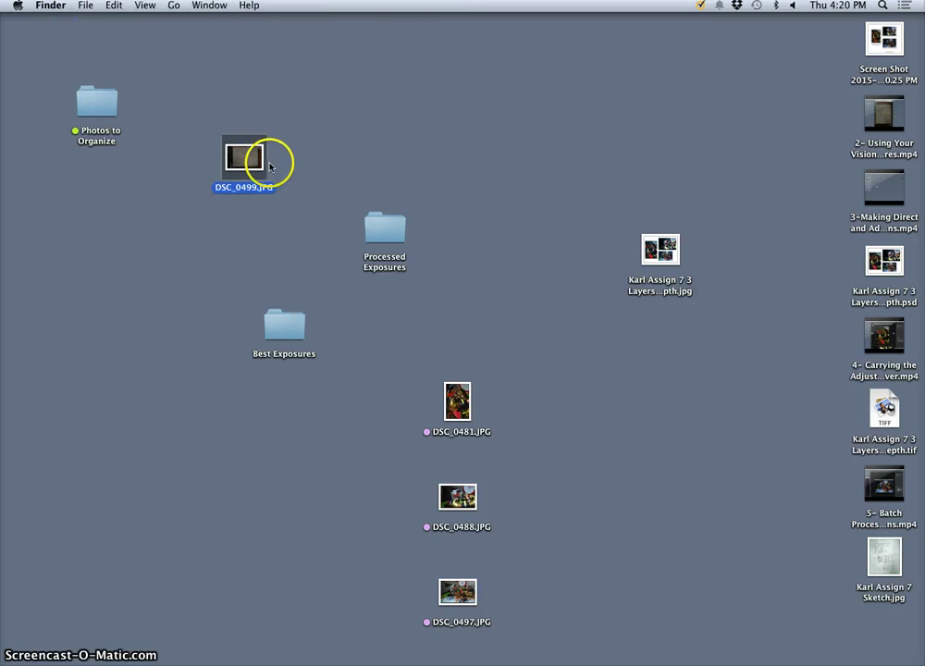
Step: Line up the sketch JPEG, DSC_0481, DSC_0488, DSC_0497 and the collage JPEG in one row on the desktop
mouse_move(871, 553)
left_mouse_down()
mouse_move(571, 176)
mouse_move(419, 81)
left_mouse_up()
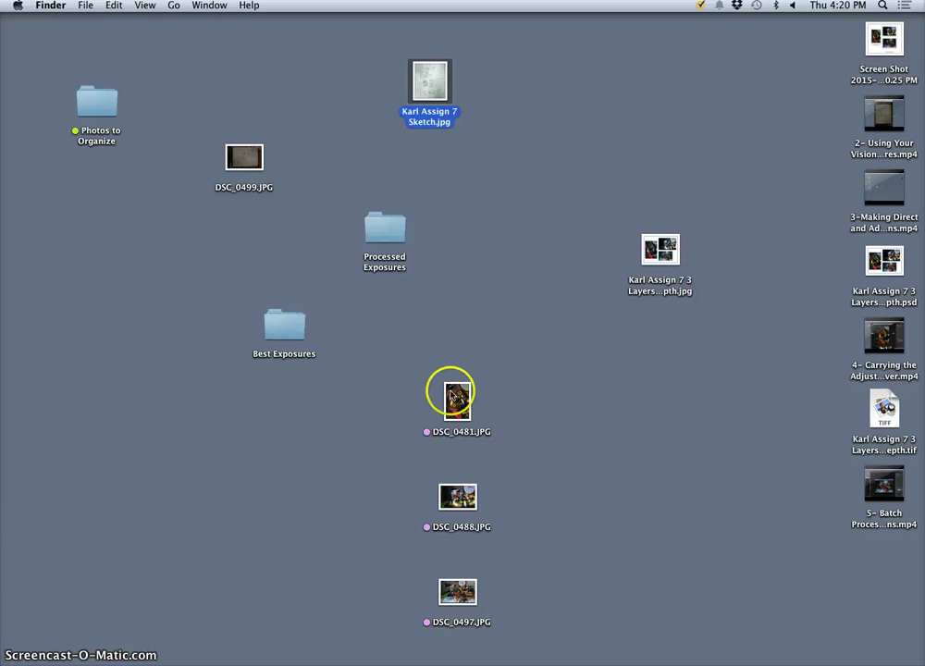
mouse_move(452, 393)
left_mouse_down()
mouse_move(497, 185)
mouse_move(491, 83)
left_mouse_up()
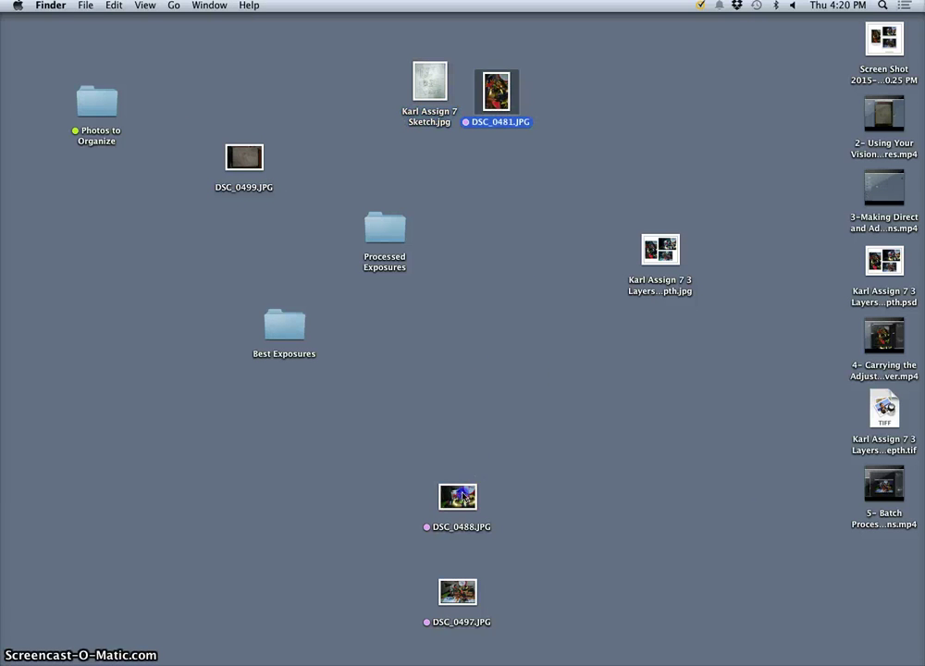
left_click_drag(458, 497, 562, 87)
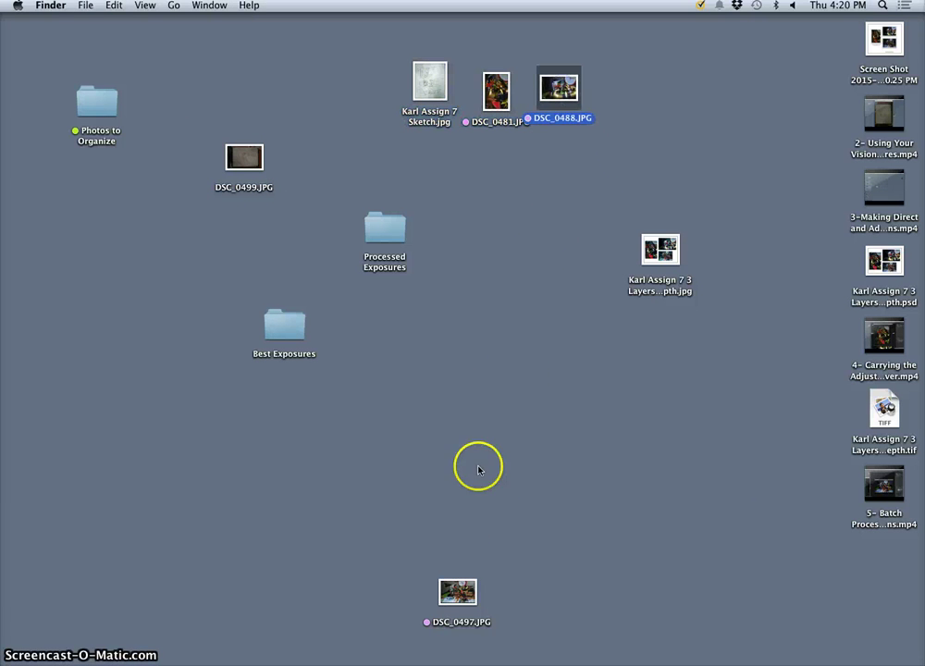
left_click_drag(459, 592, 631, 86)
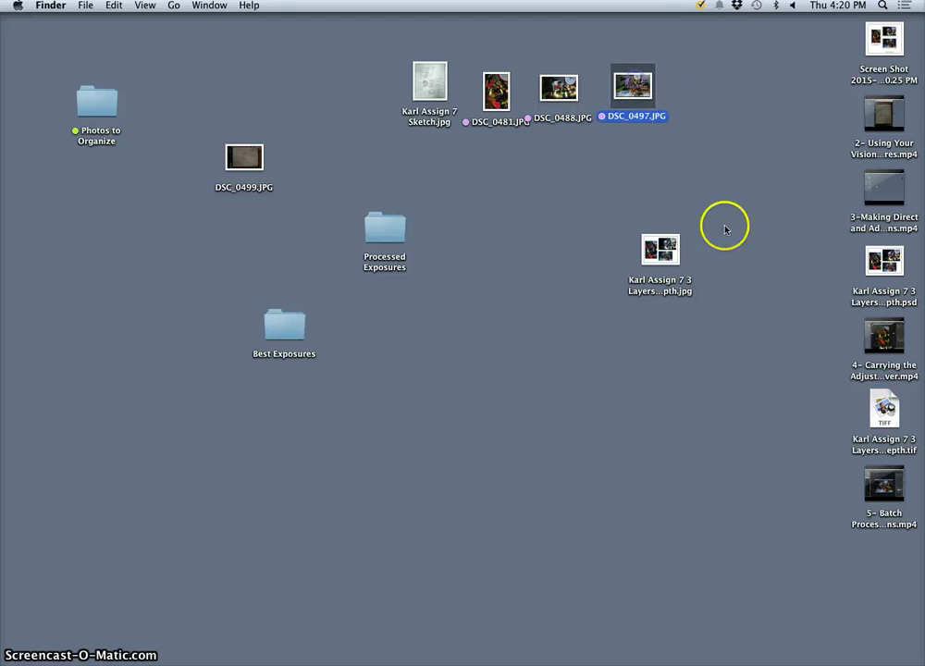
left_click(802, 472)
left_click_drag(669, 263, 721, 93)
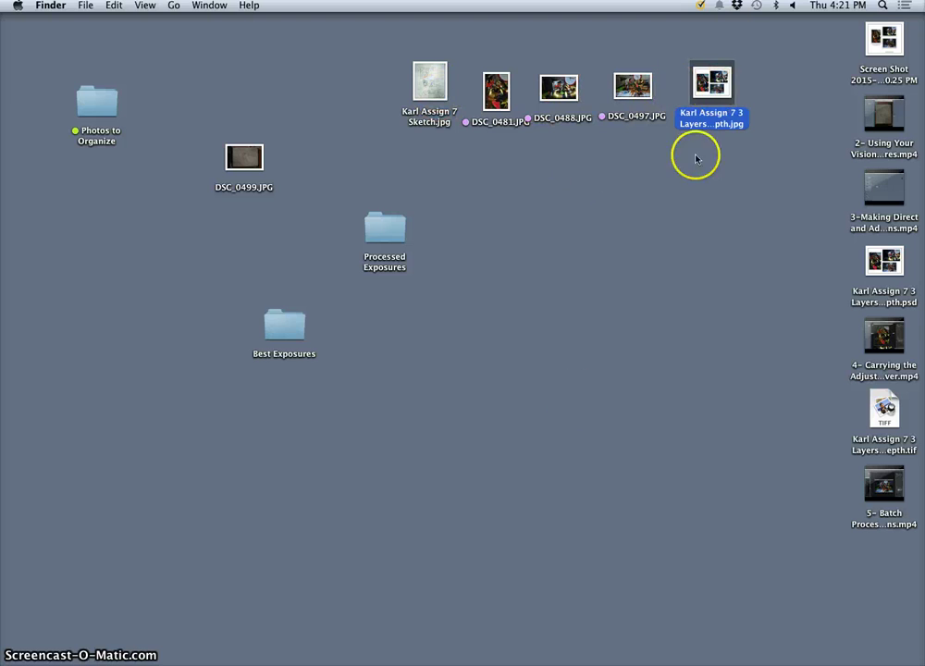
Step: Switch to Firefox and open the bookmarked Photobucket home page
mouse_move(392, 649)
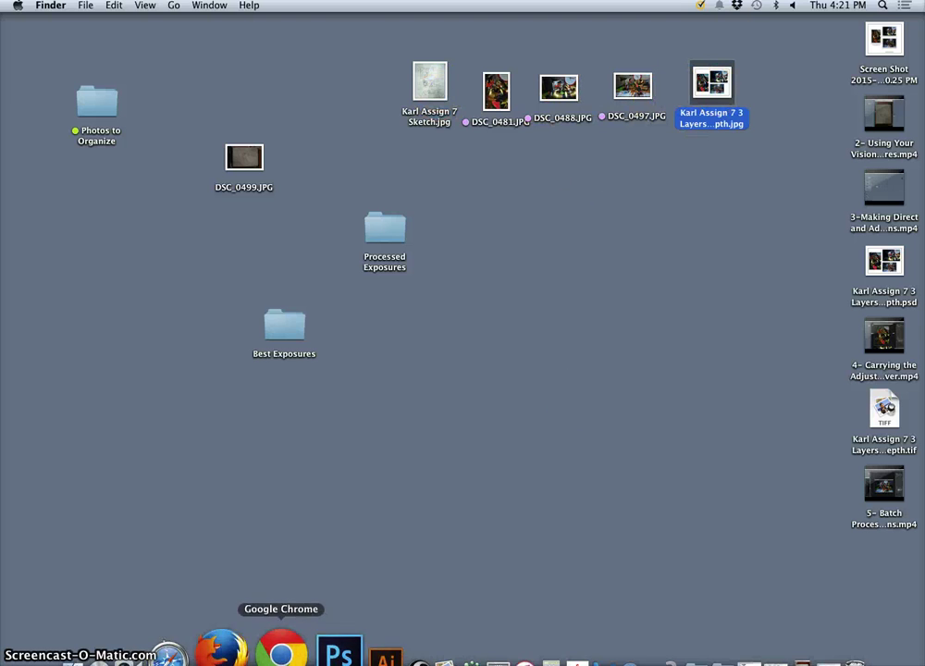
left_click(387, 409)
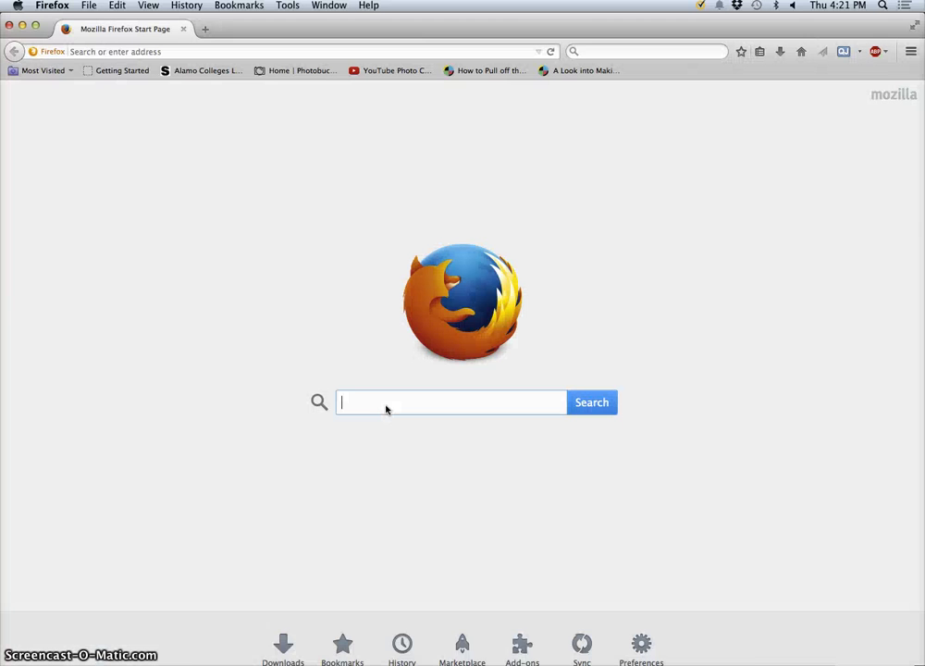
left_click(375, 396)
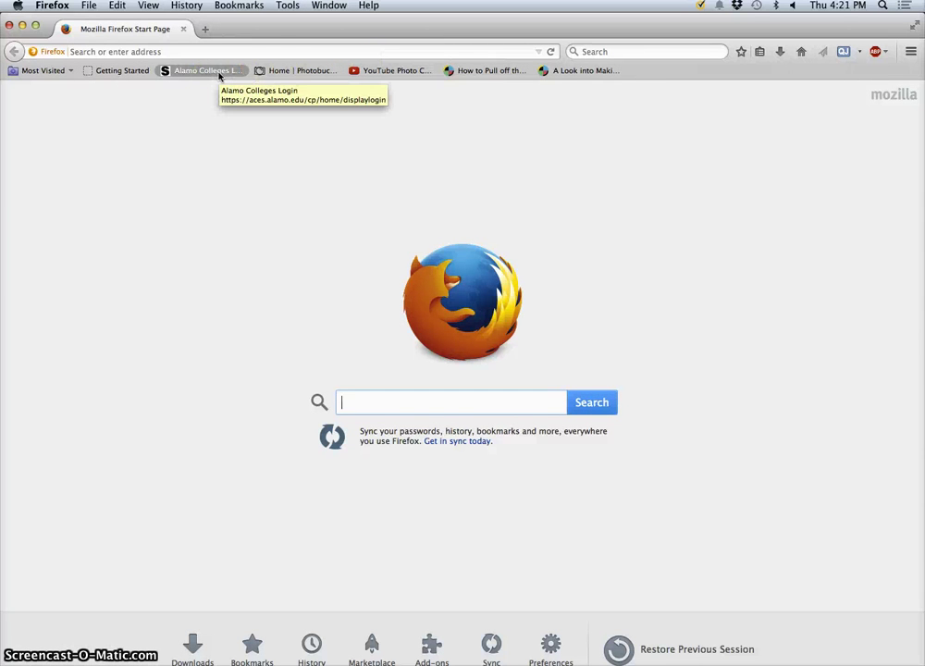
left_click(281, 71)
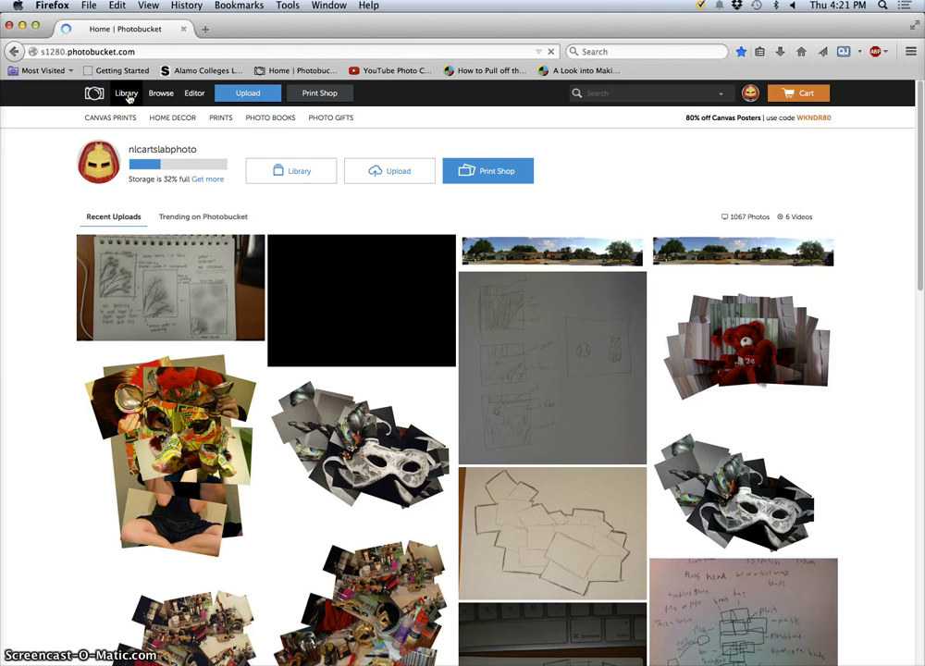
Step: Open the Photobucket library and expand the PHOTO ASSIGNMENTS album and its Assignment 7 album
left_click(127, 97)
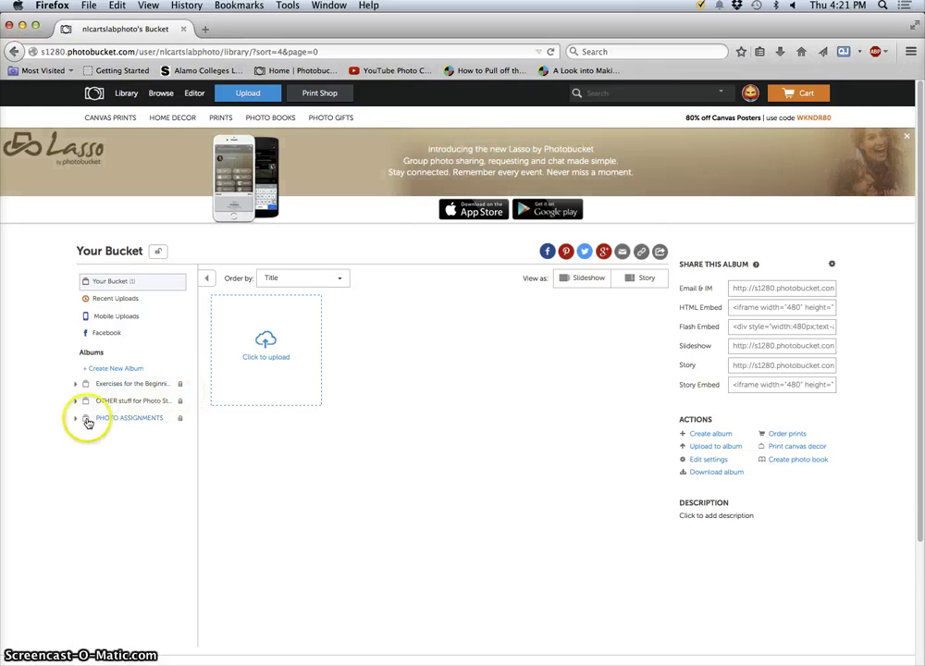
left_click(87, 421)
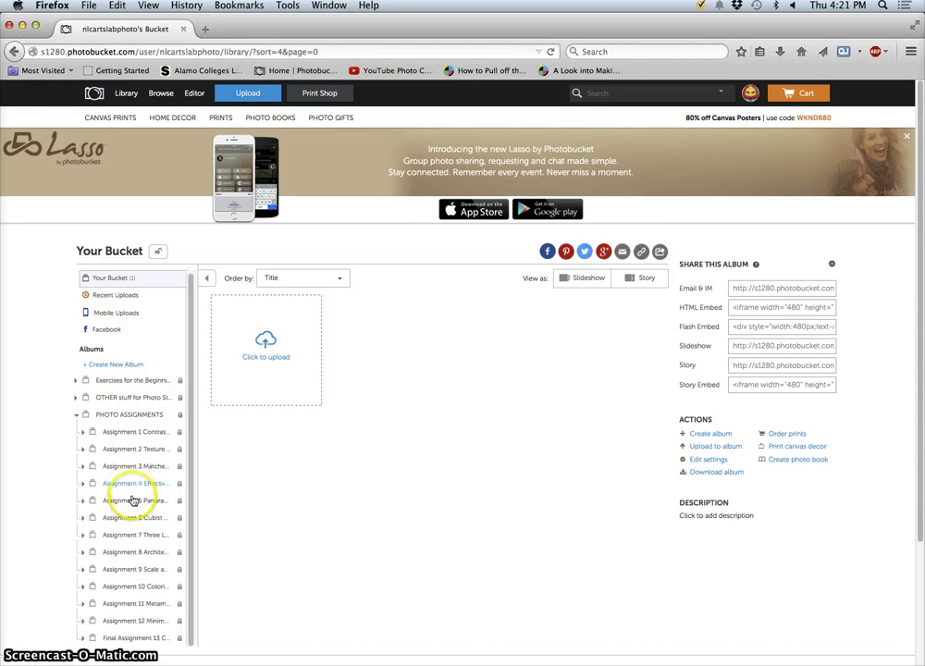
left_click(83, 536)
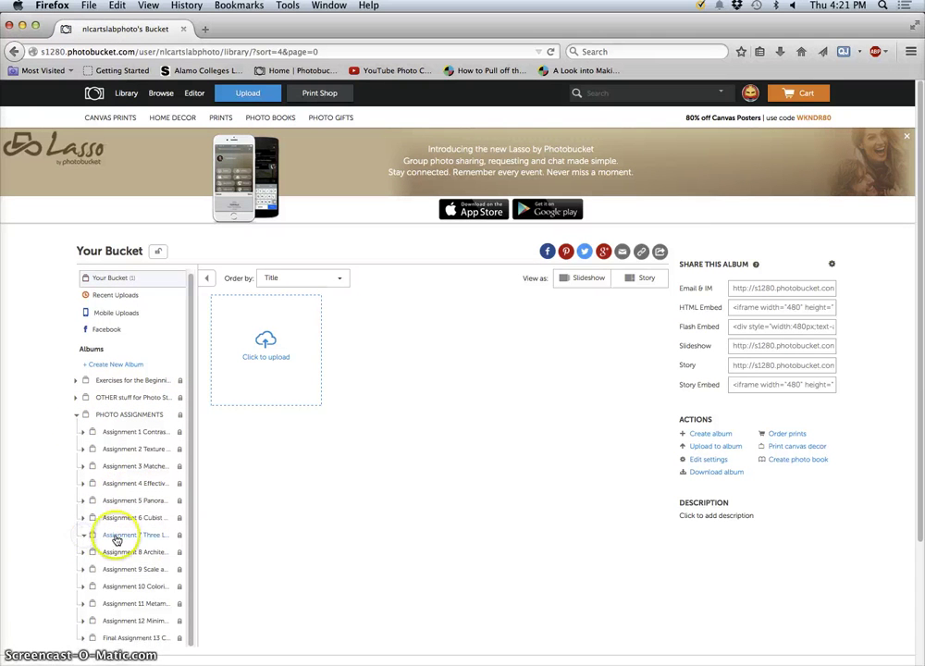
Step: Open the Instructor Demonstrations sub-album and upload the sketch, DSC_0481, DSC_0488, DSC_0497 and collage JPEGs from the desktop
left_click(131, 552)
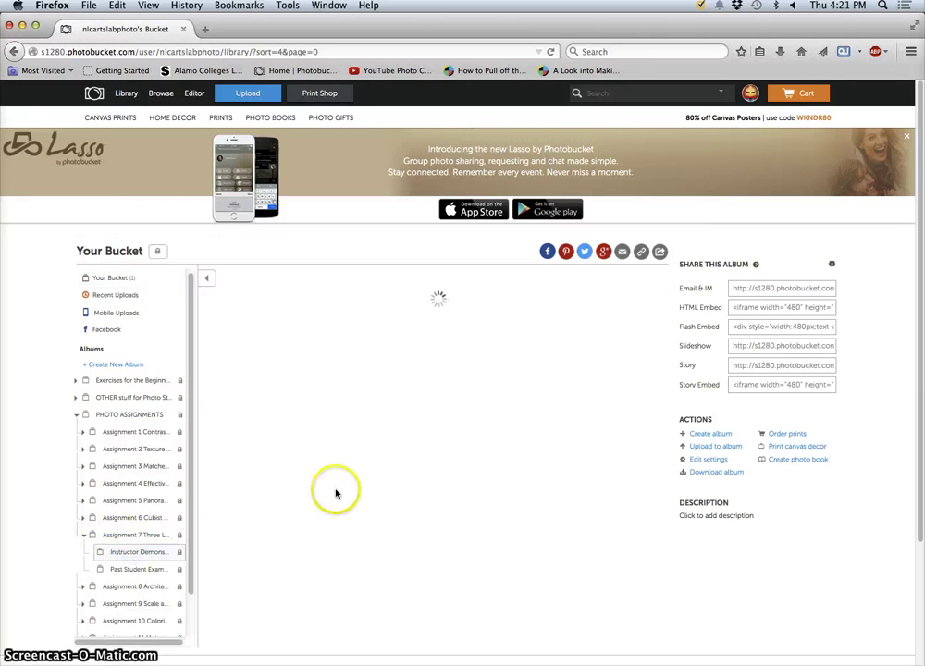
scroll(333, 496, "down", 3)
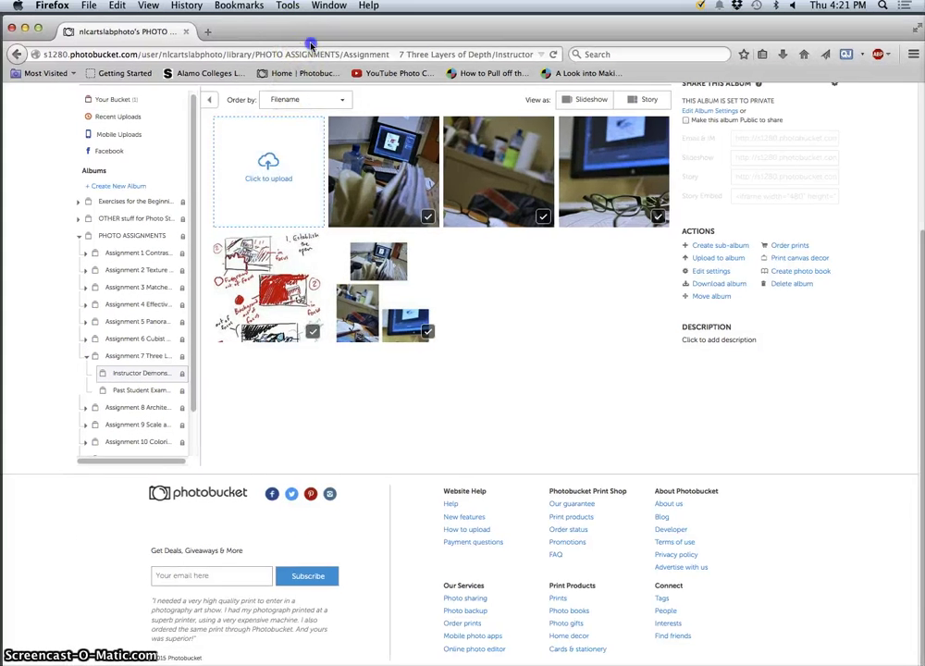
left_click_drag(297, 30, 731, 63)
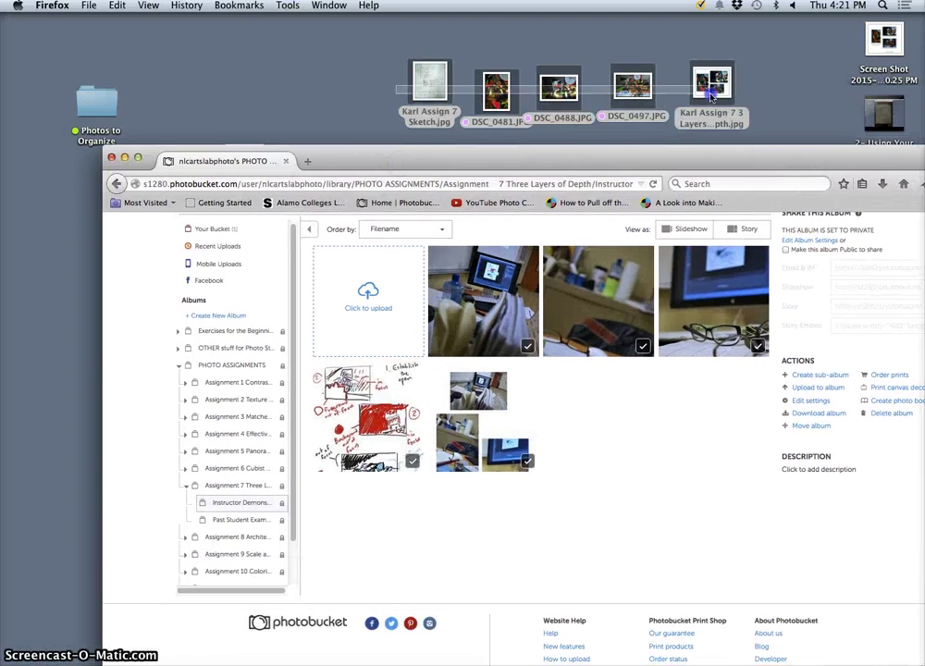
left_click_drag(457, 74, 377, 307)
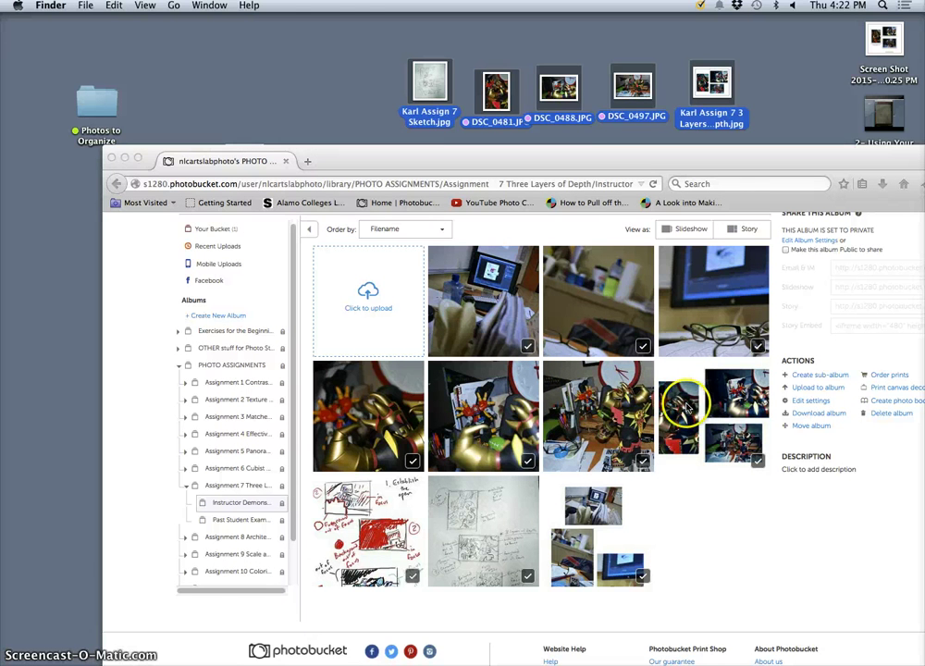
Step: Open the newly uploaded sketch photo and title it with the student's first name followed by 1
left_click(481, 525)
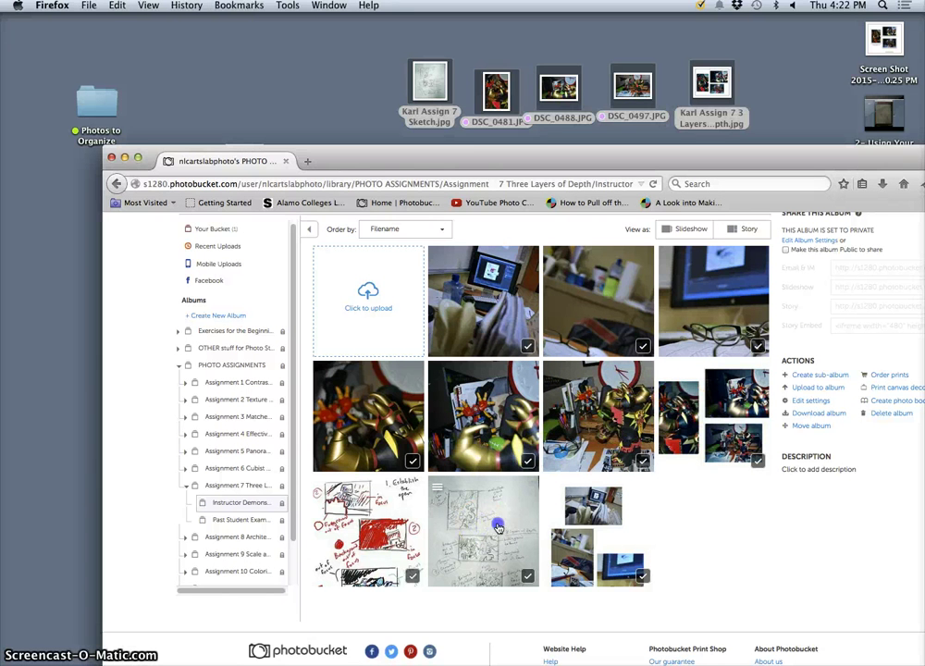
left_click_drag(532, 166, 477, 37)
scroll(439, 515, "down", 10)
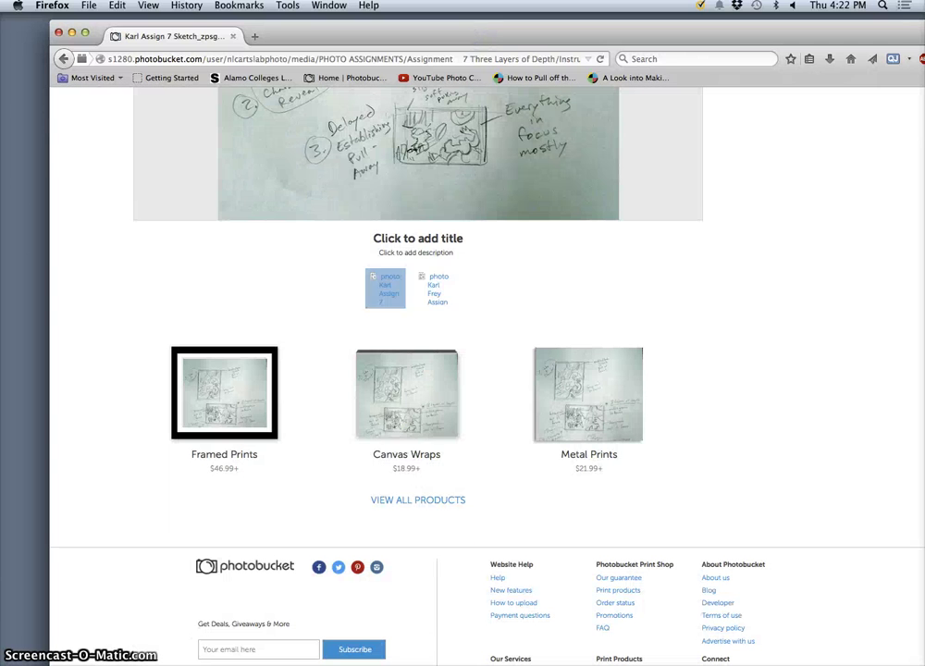
left_click(429, 239)
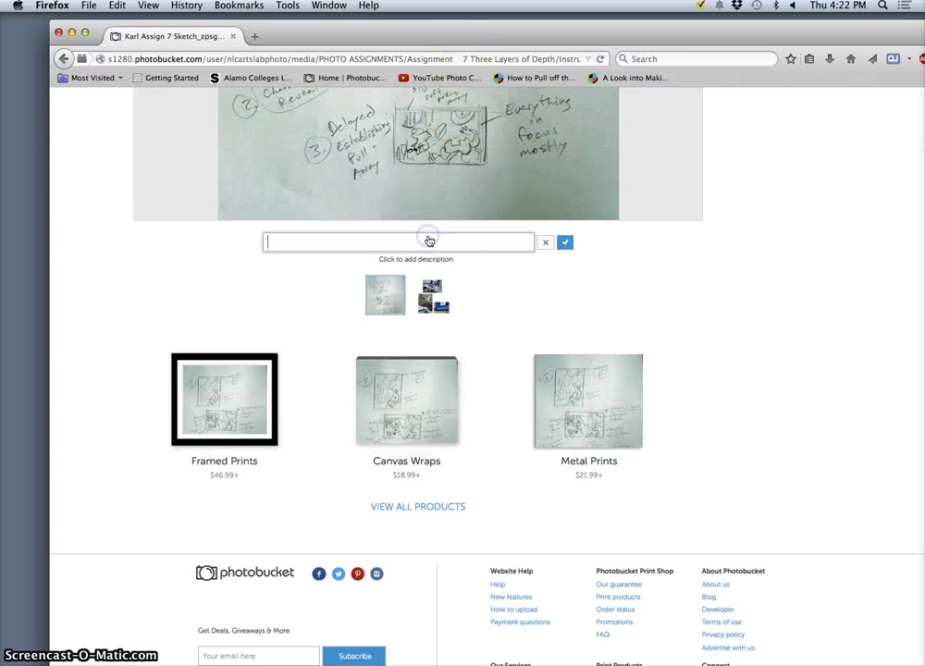
type("Karl")
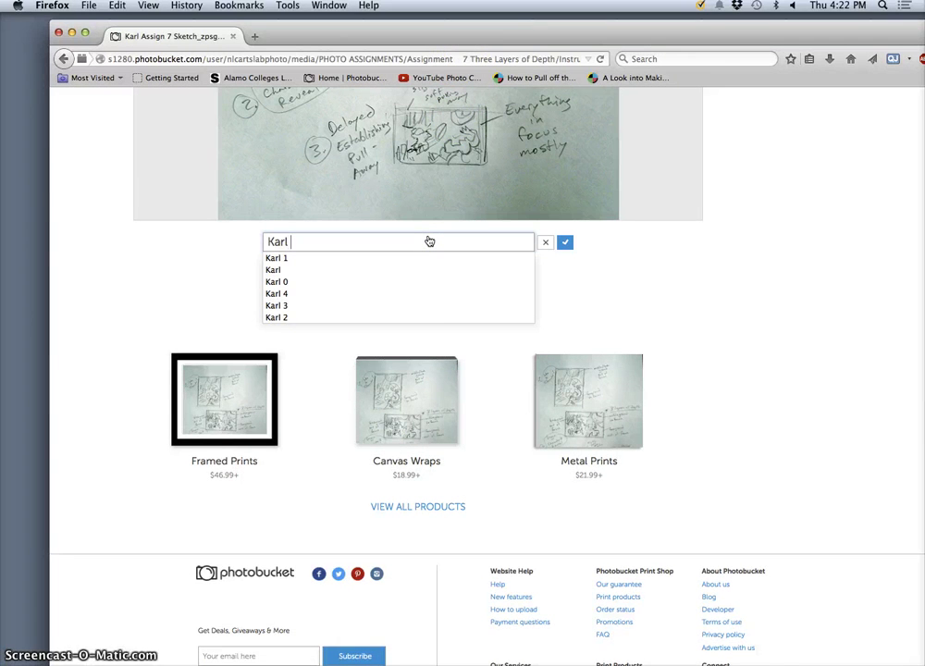
type(" 1")
left_click(565, 242)
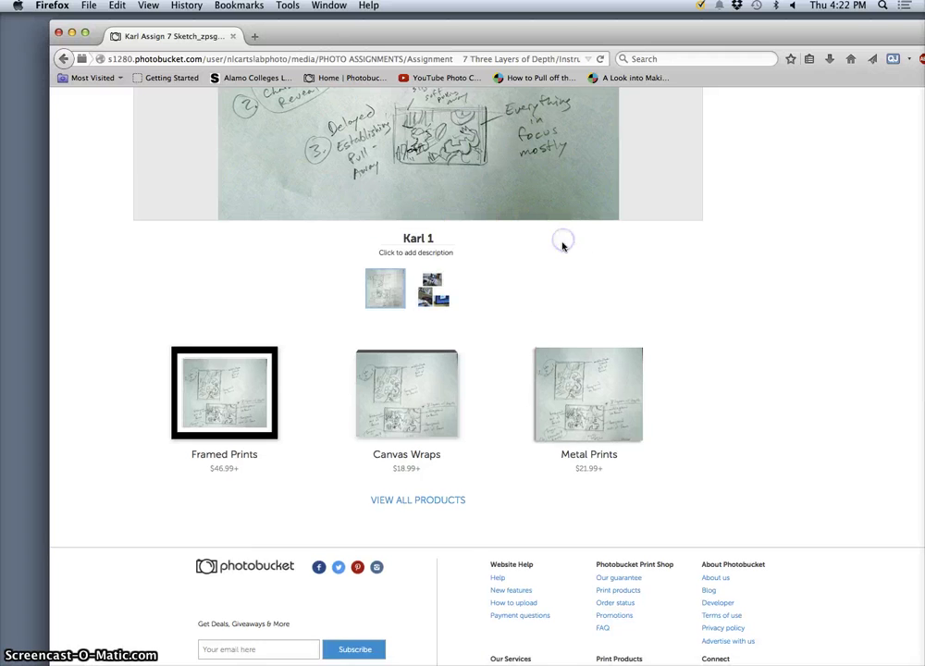
Step: Advance through the album to DSC_0481 and title it with the student's first name followed by 2
scroll(561, 240, "up", 5)
left_click(682, 306)
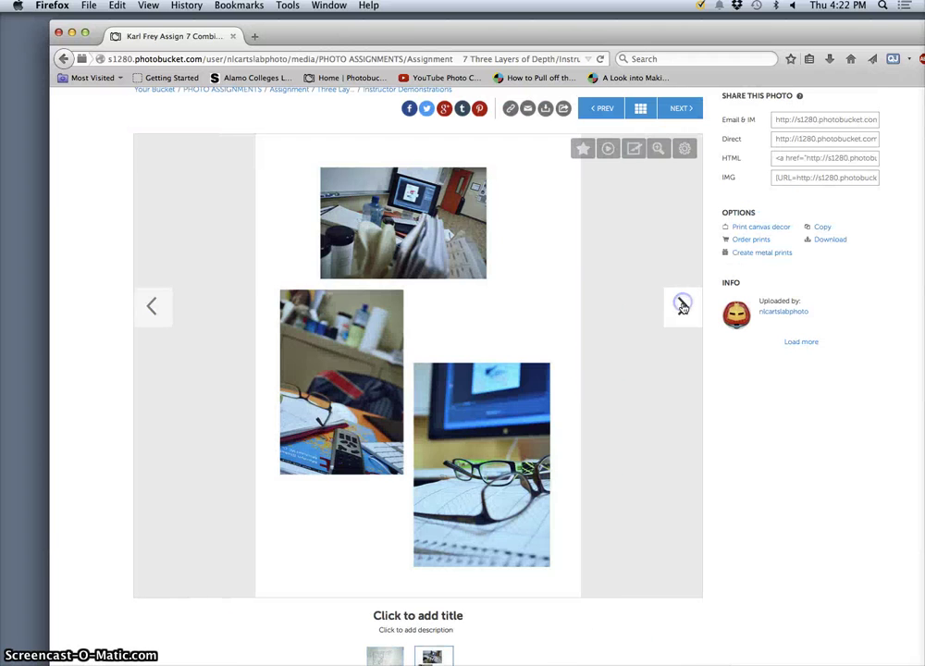
left_click(681, 306)
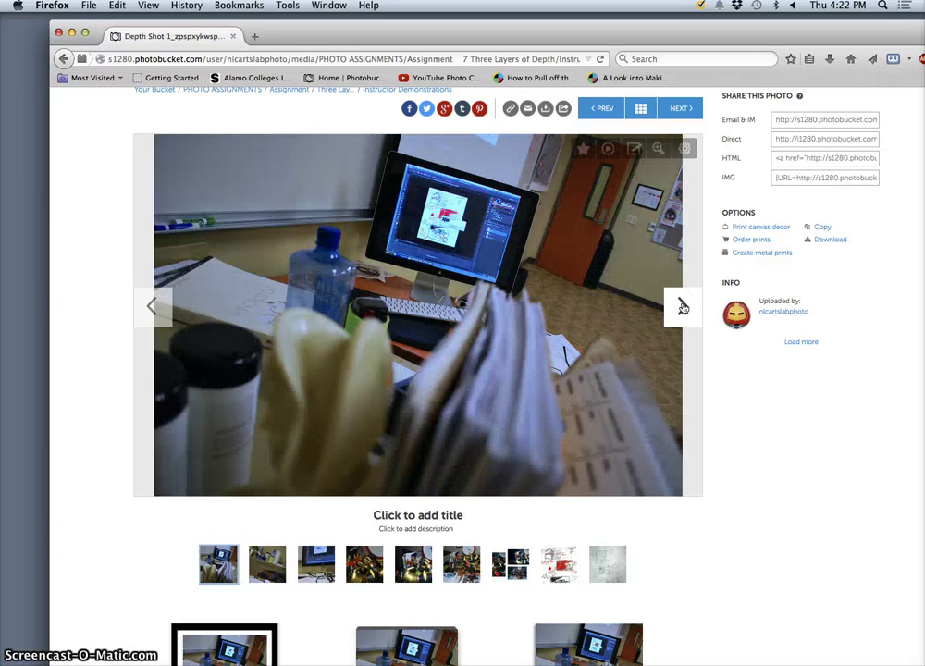
left_click(682, 306)
left_click(681, 306)
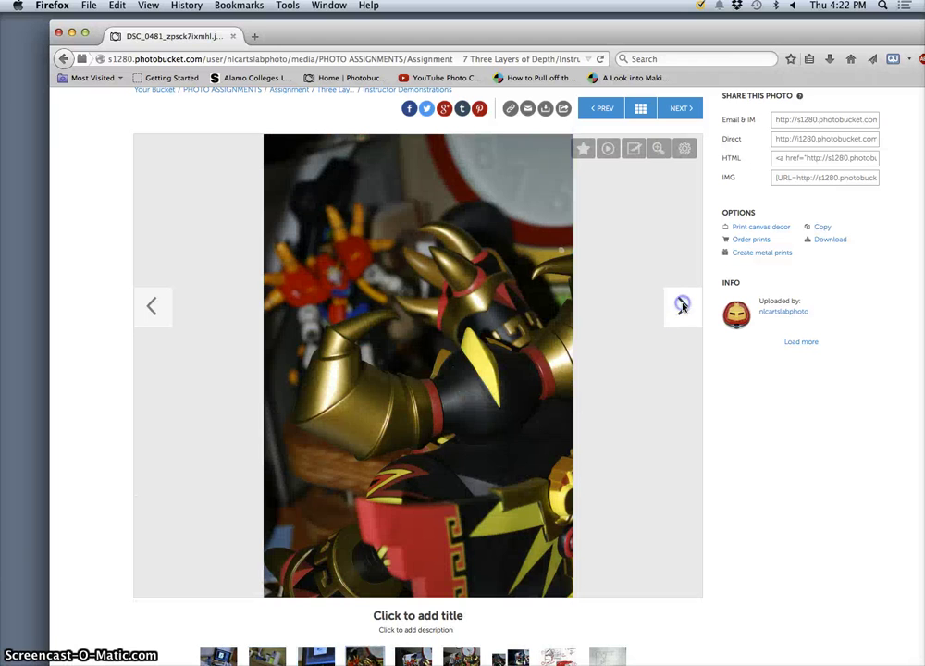
left_click(681, 305)
left_click(151, 305)
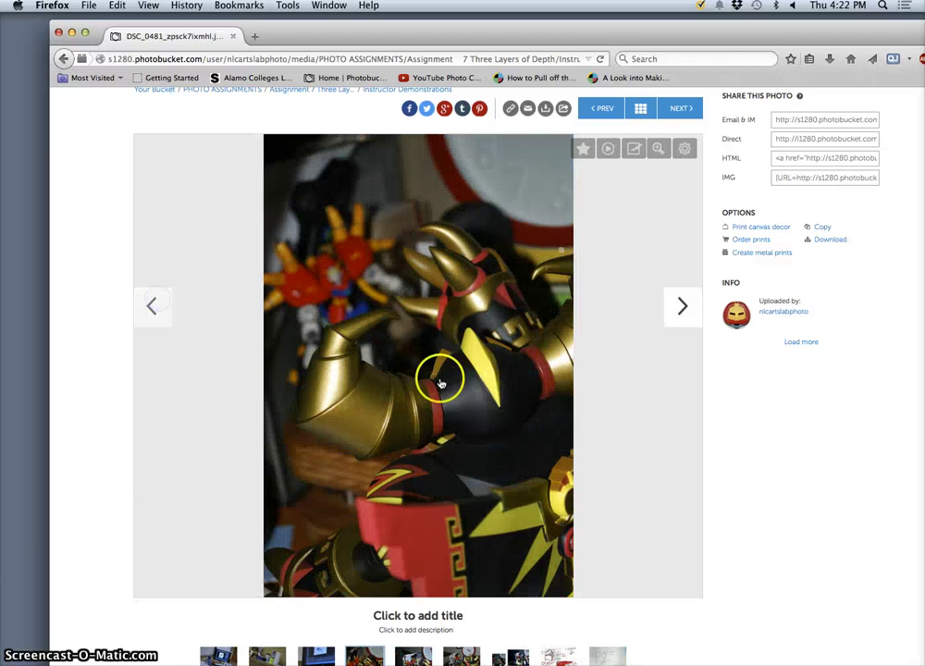
left_click(414, 619)
type("Karl ")
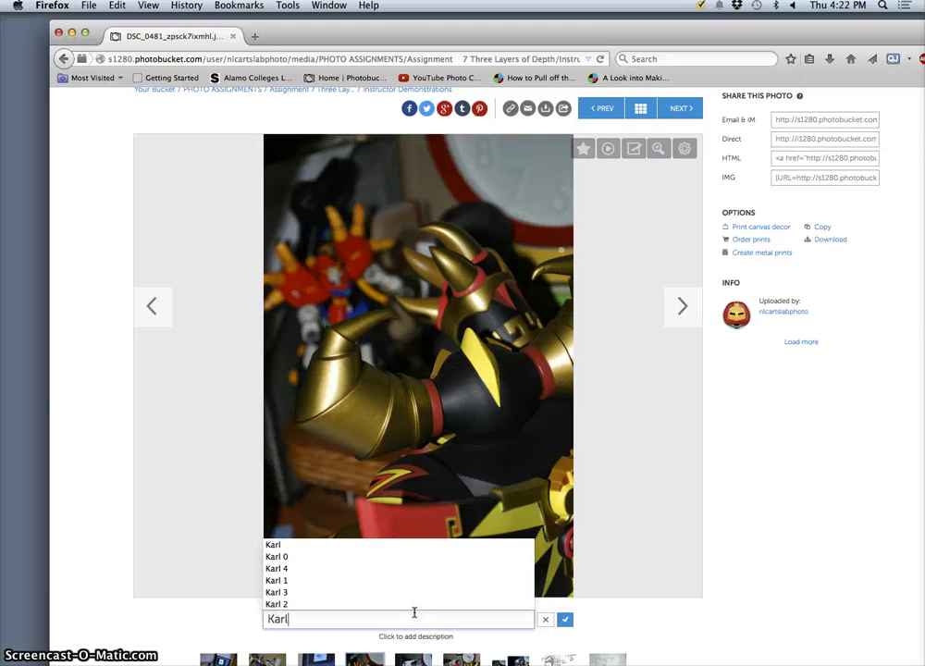
type("2")
left_click(564, 619)
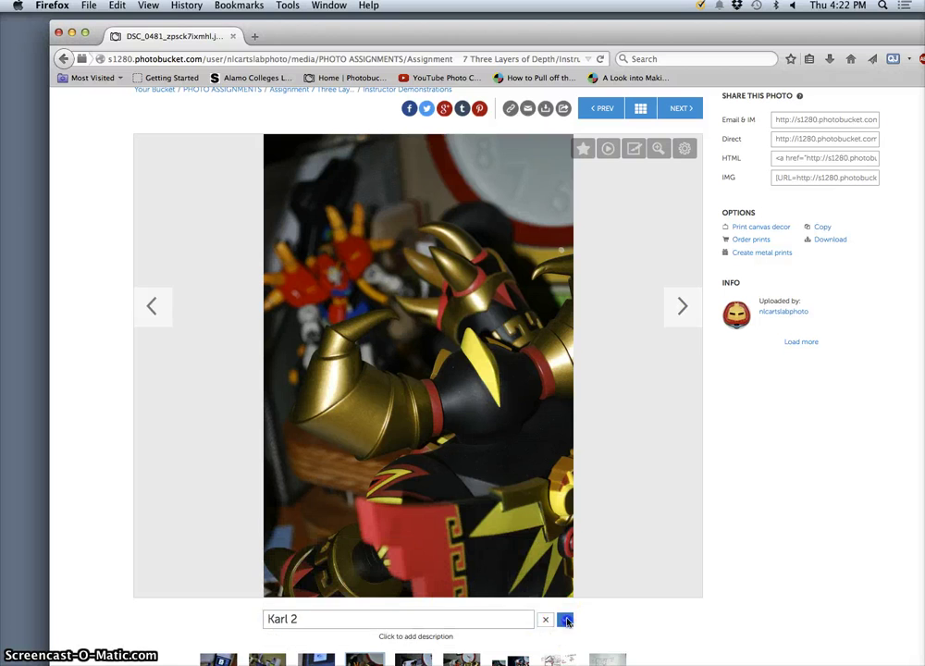
Step: Go on to DSC_0488 and title it with the student's first name followed by 3
left_click(681, 306)
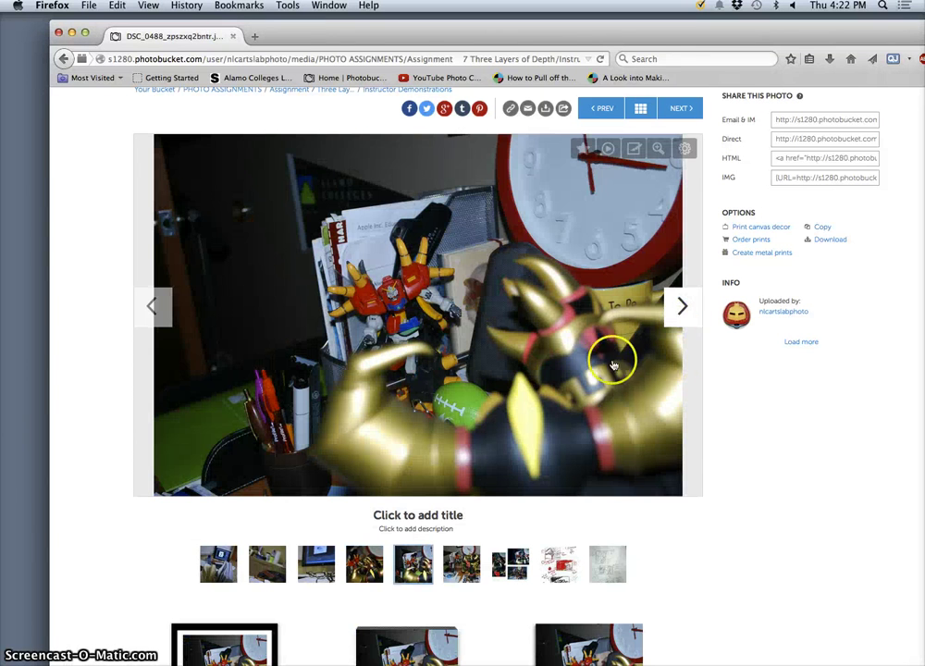
left_click(413, 515)
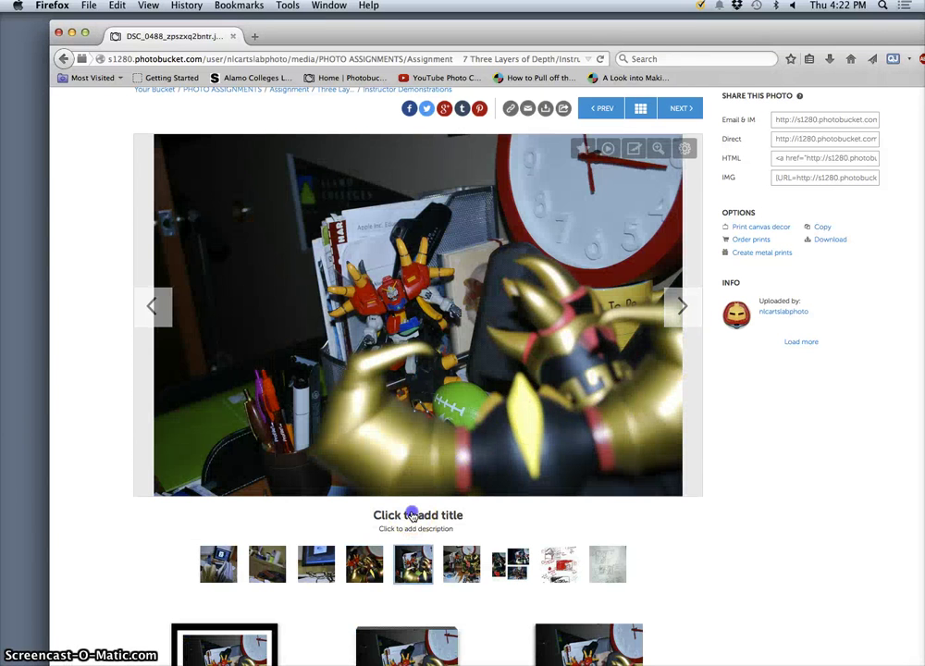
type("Karl 3")
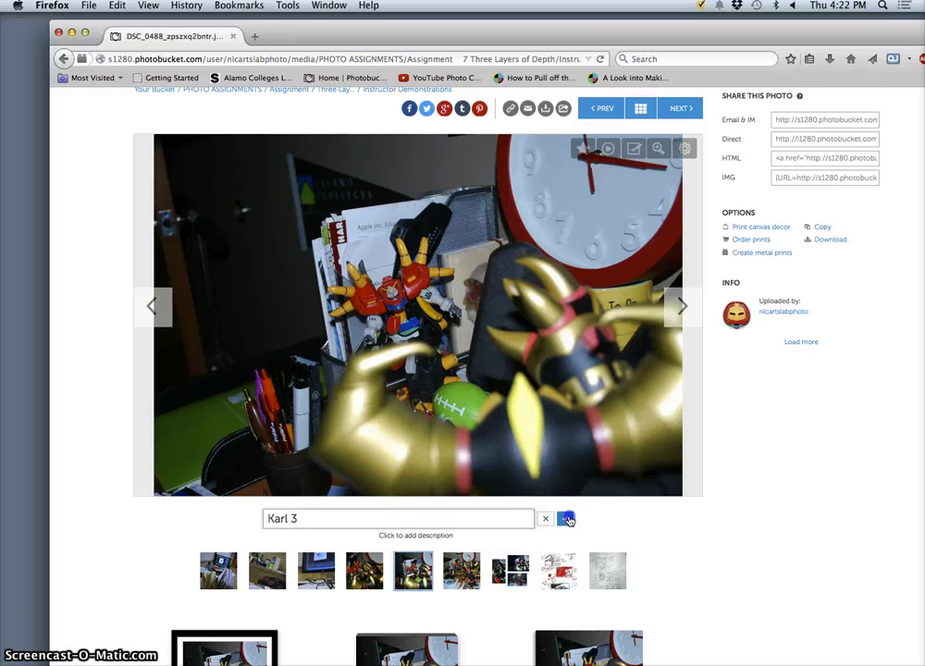
left_click(564, 518)
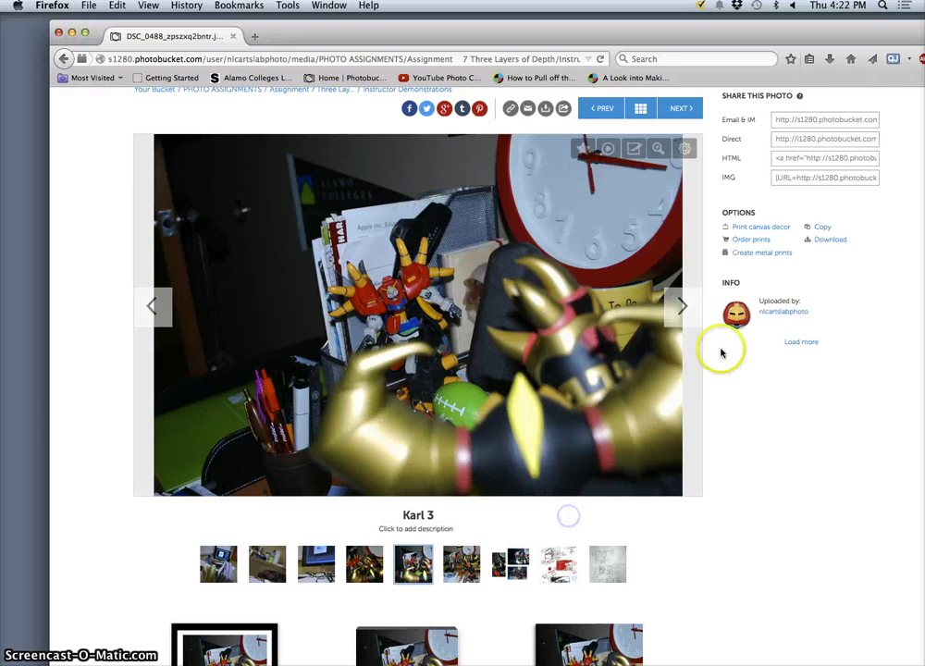
Step: Go on to DSC_0497 and title it with the student's first name followed by 4
left_click(683, 308)
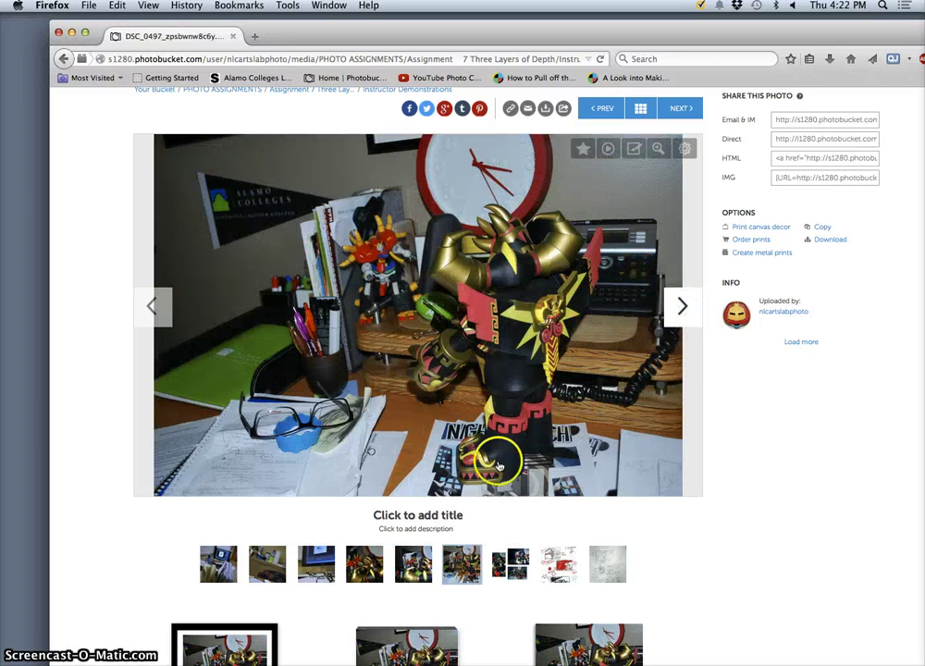
left_click(418, 516)
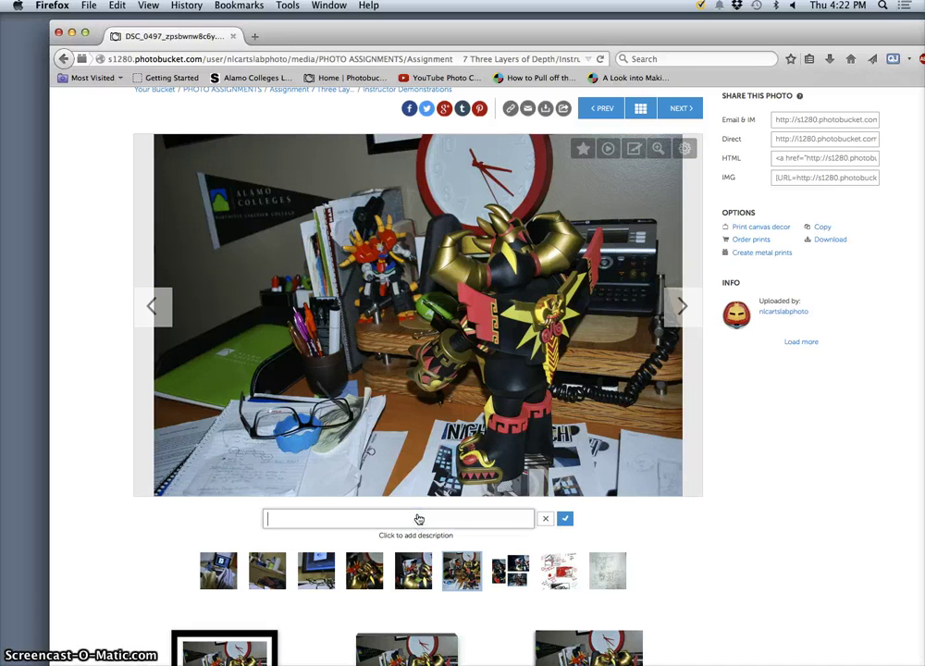
type("Karl")
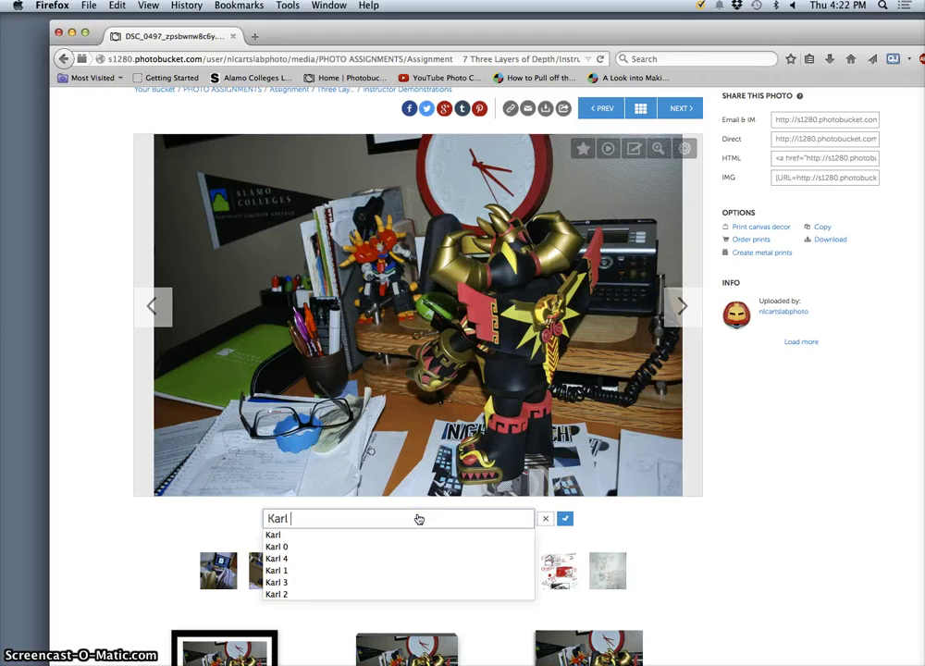
type(" 4")
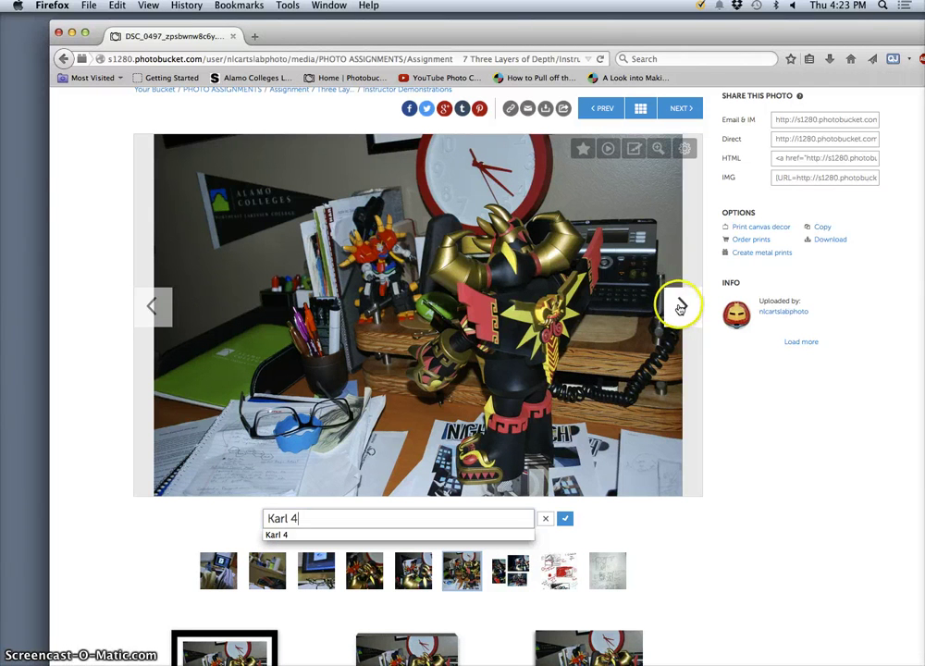
left_click(565, 518)
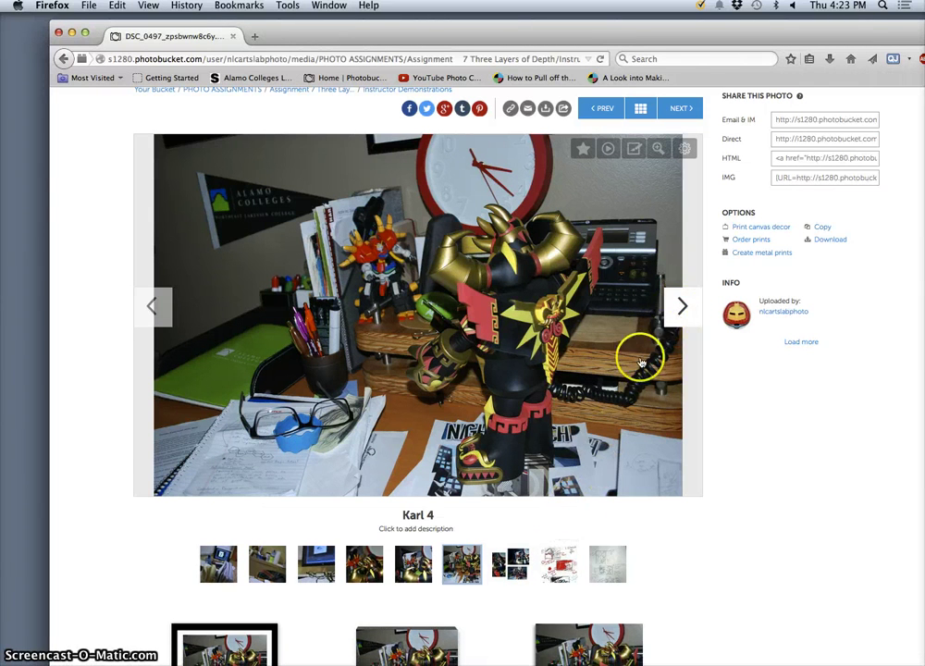
Step: Go on to the three-photo collage and title it with the student's first name followed by 5
left_click(681, 310)
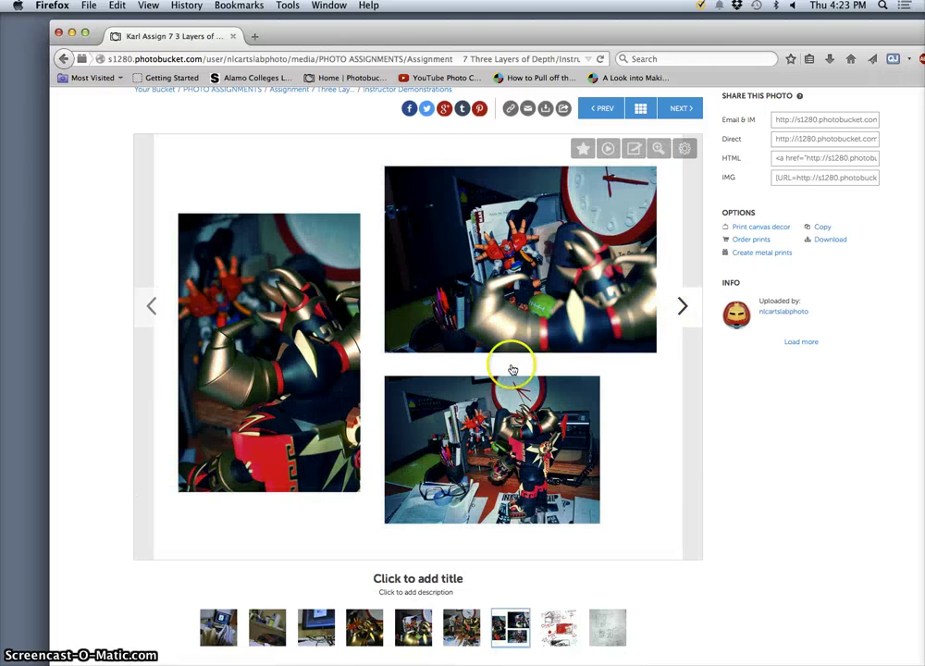
left_click(438, 579)
type("Karl 5")
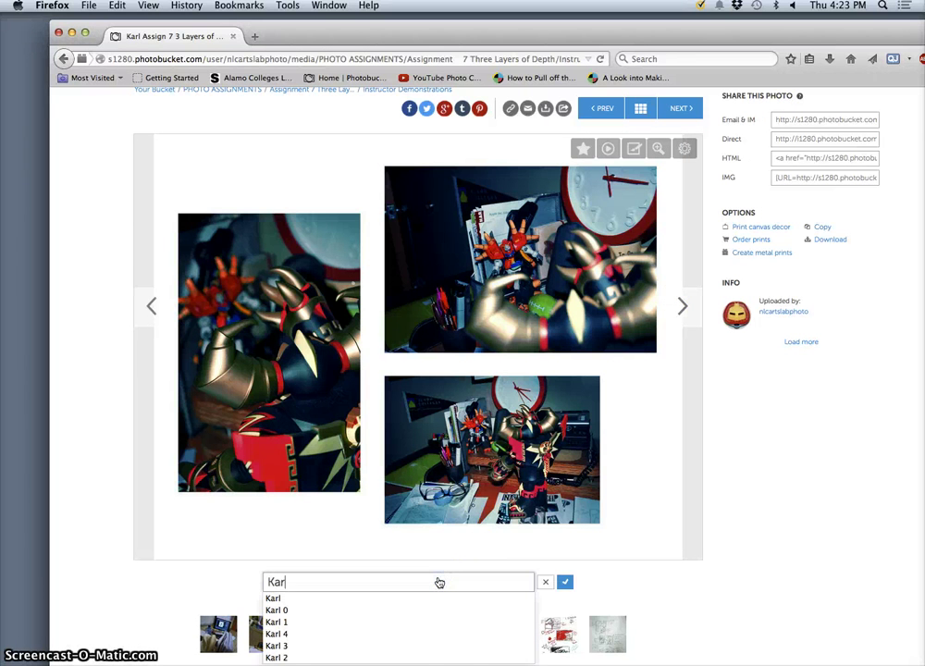
left_click(566, 582)
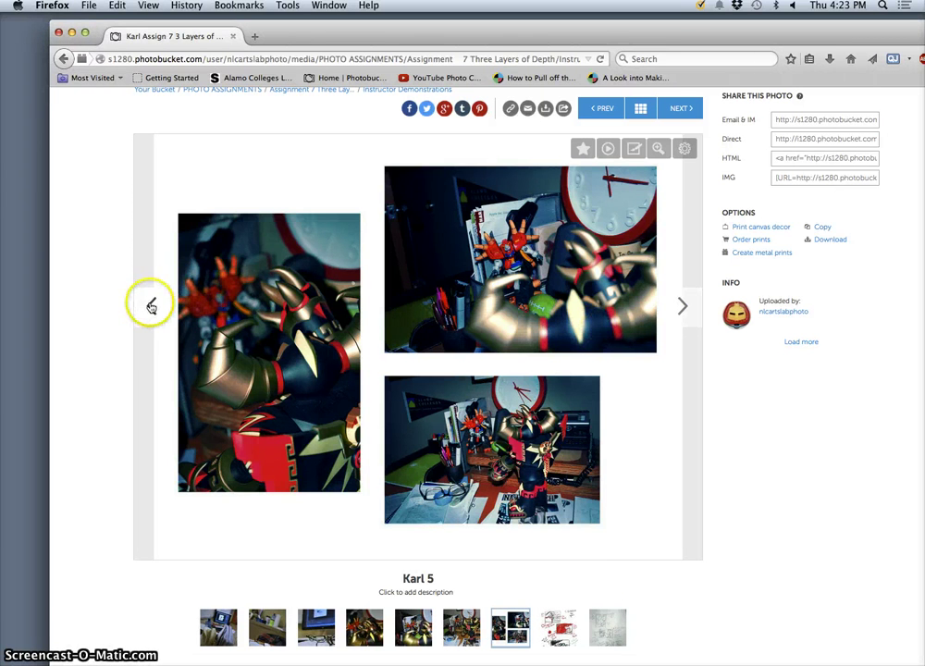
Step: Recheck the titles of DSC_0497 and the collage, and close the browser window
left_click(151, 306)
left_click(683, 306)
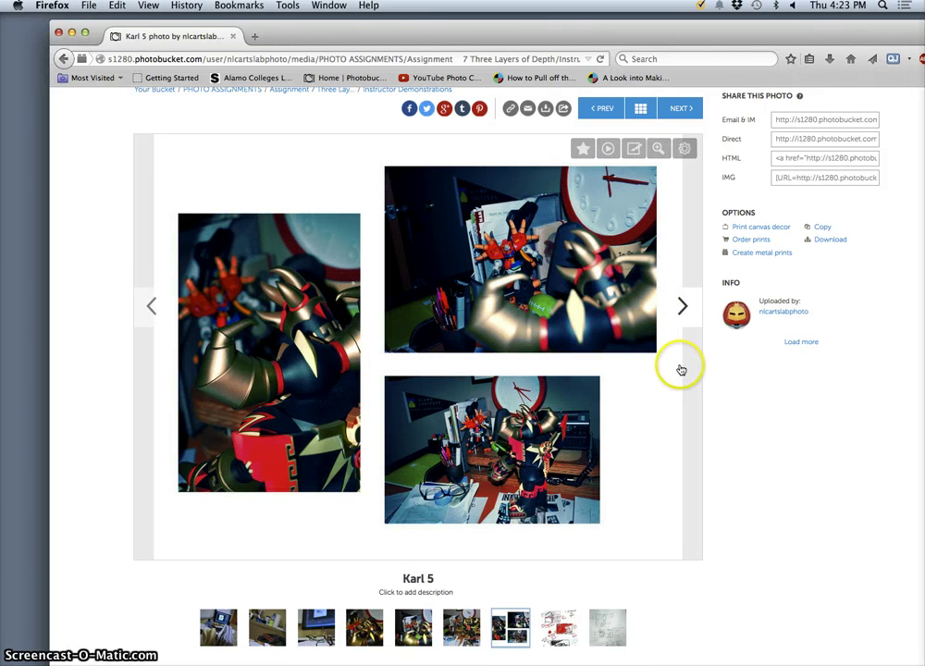
scroll(680, 368, "down", 1)
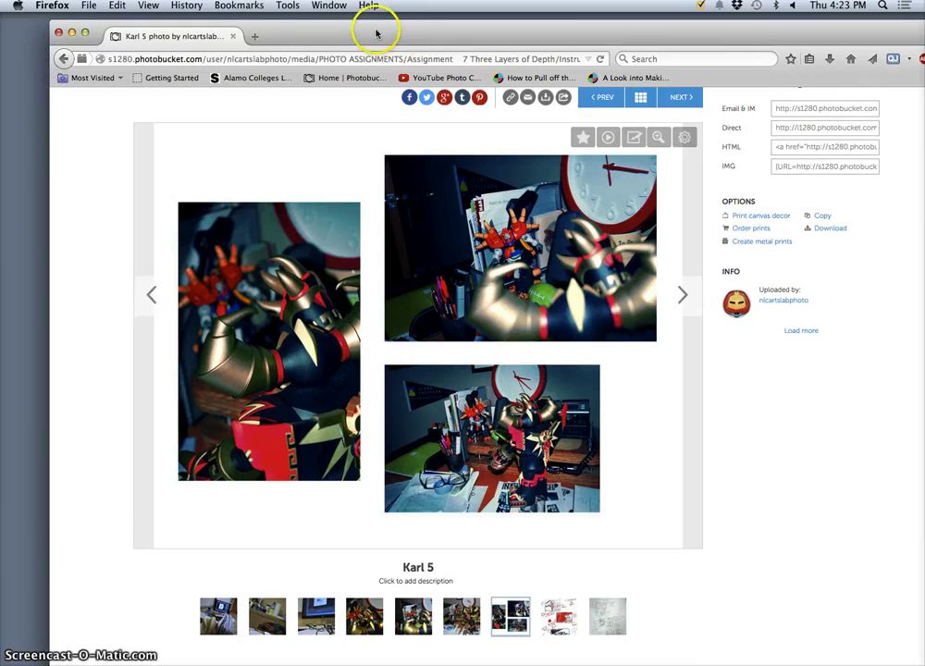
left_click_drag(375, 32, 396, 29)
left_click(80, 32)
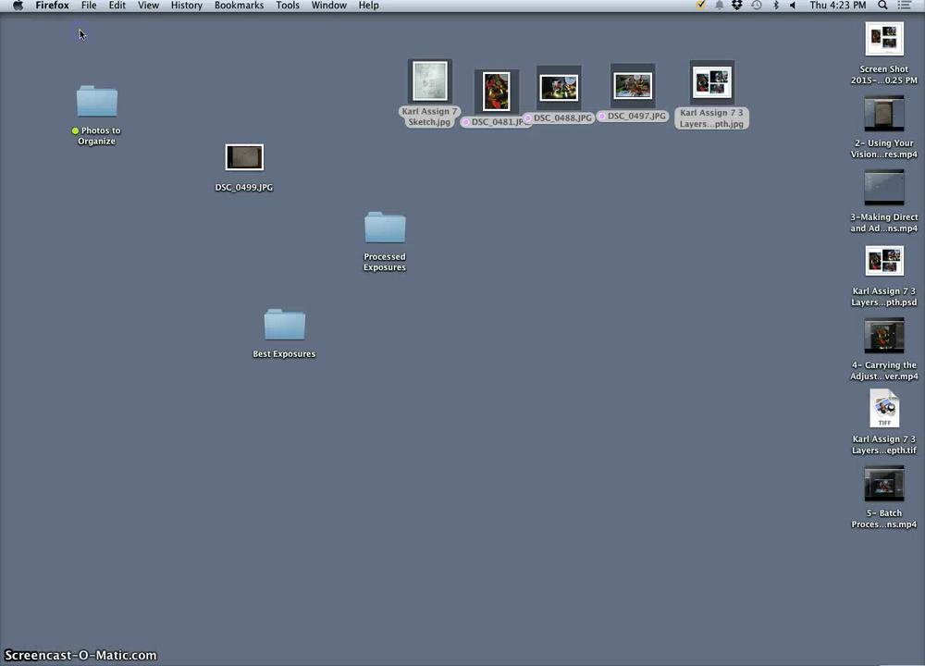
Step: Open DSC_0481.JPG from the desktop in Adobe Photoshop CC and duplicate its Background image onto a new layer
left_click(609, 249)
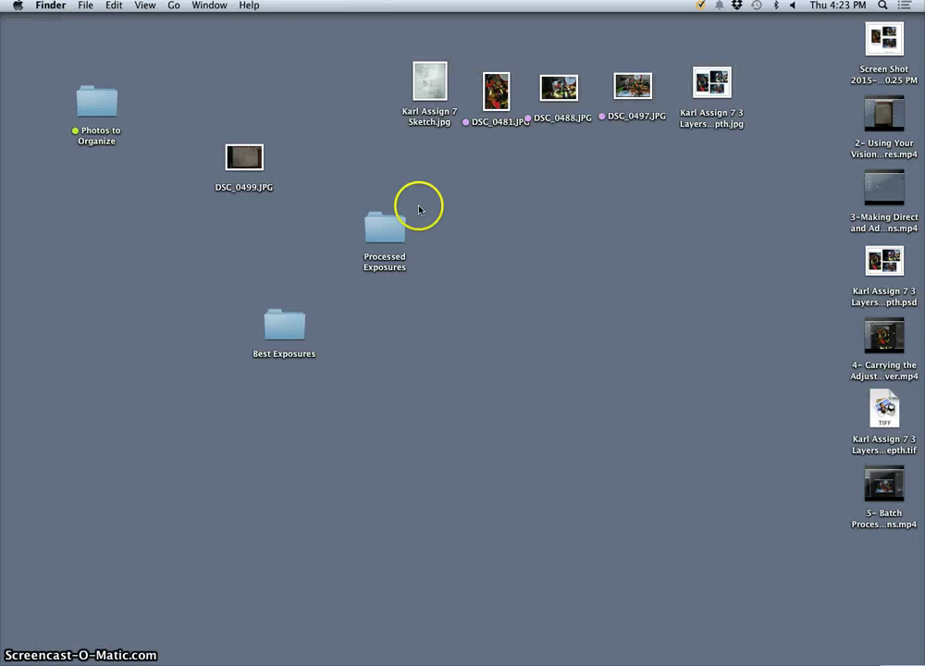
right_click(500, 96)
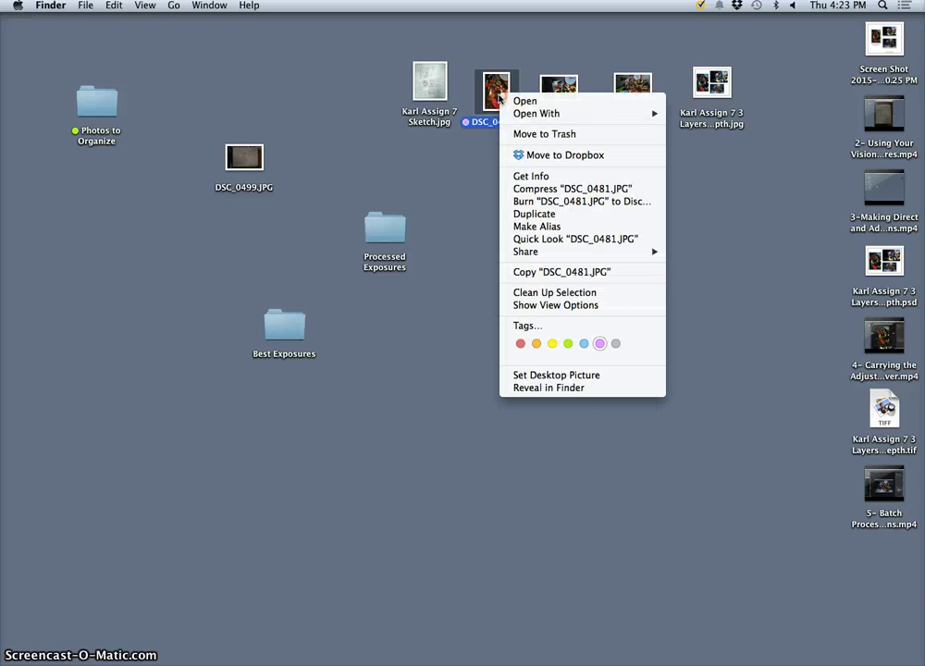
mouse_move(524, 114)
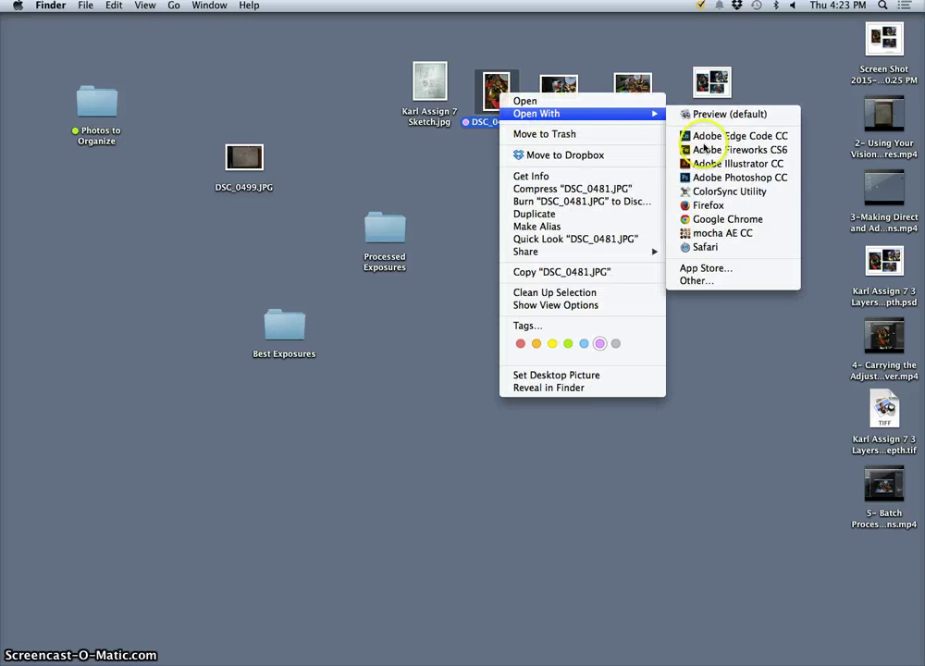
left_click(727, 177)
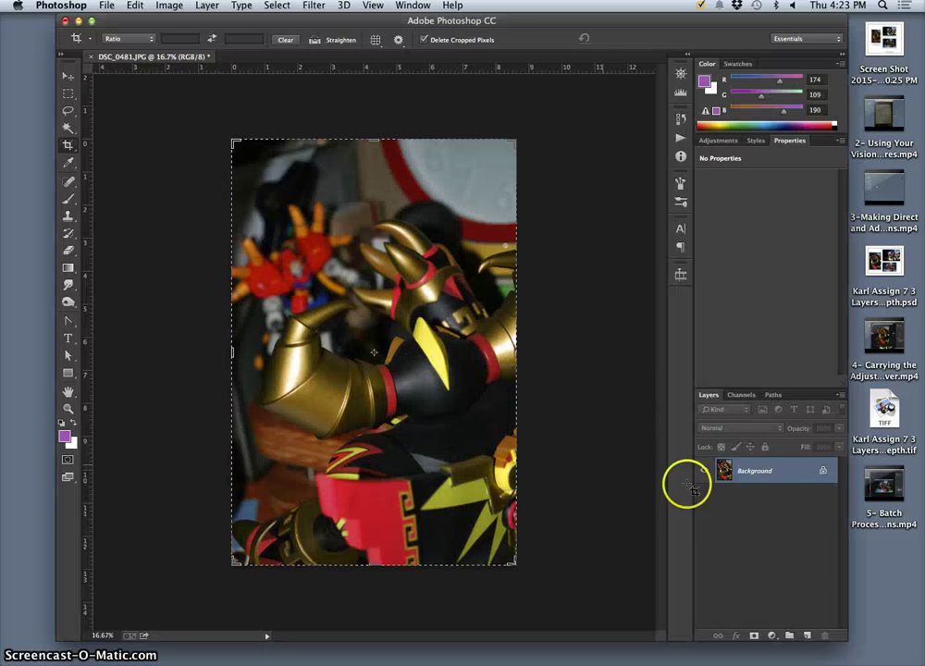
left_click(809, 636)
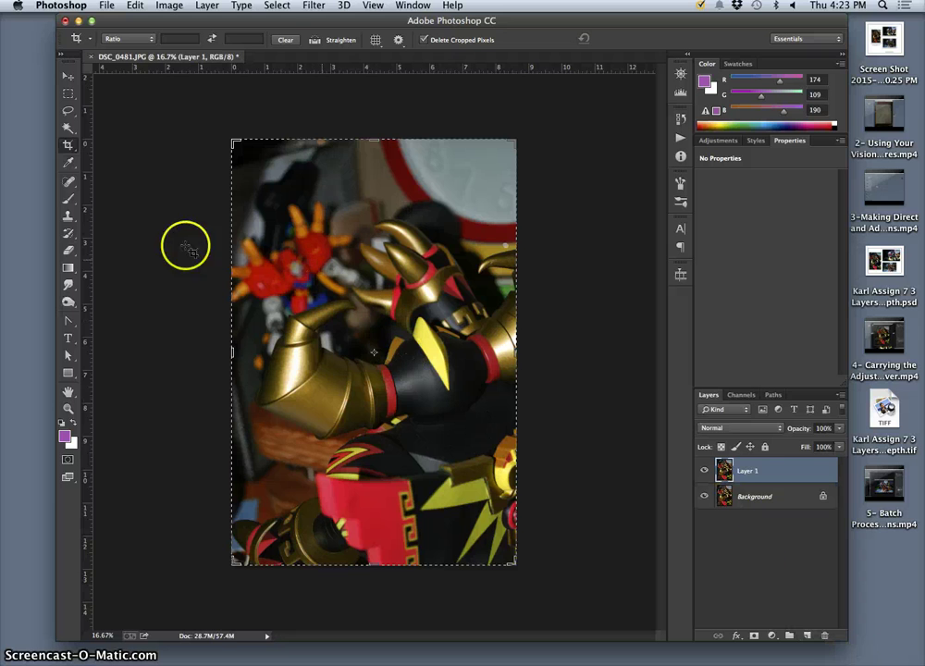
Step: Lasso the blurred background around the gold and black figure, including the dark gap between its arm and head
left_click(68, 111)
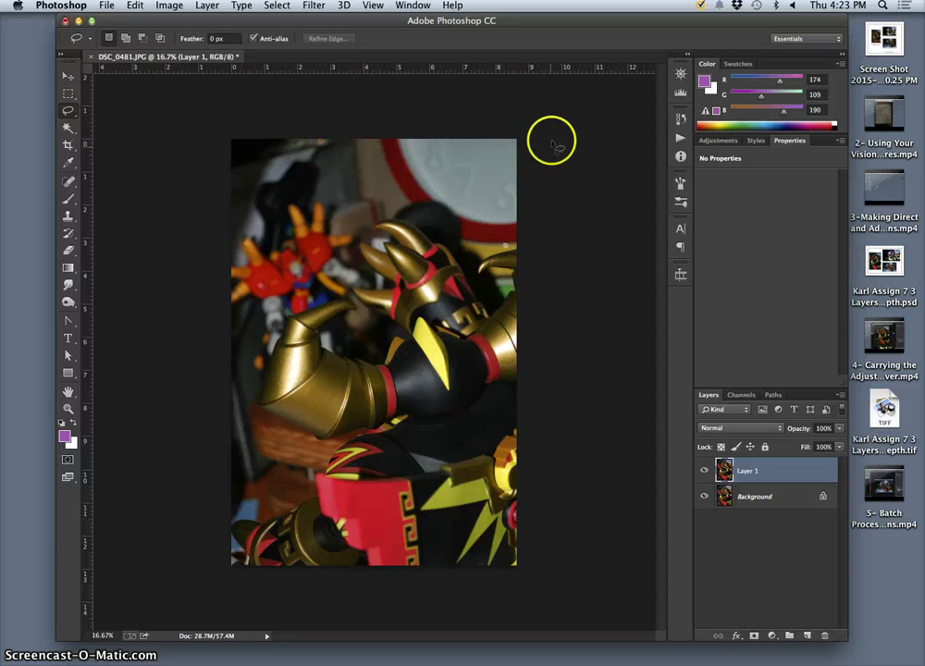
left_click_drag(429, 116, 429, 116)
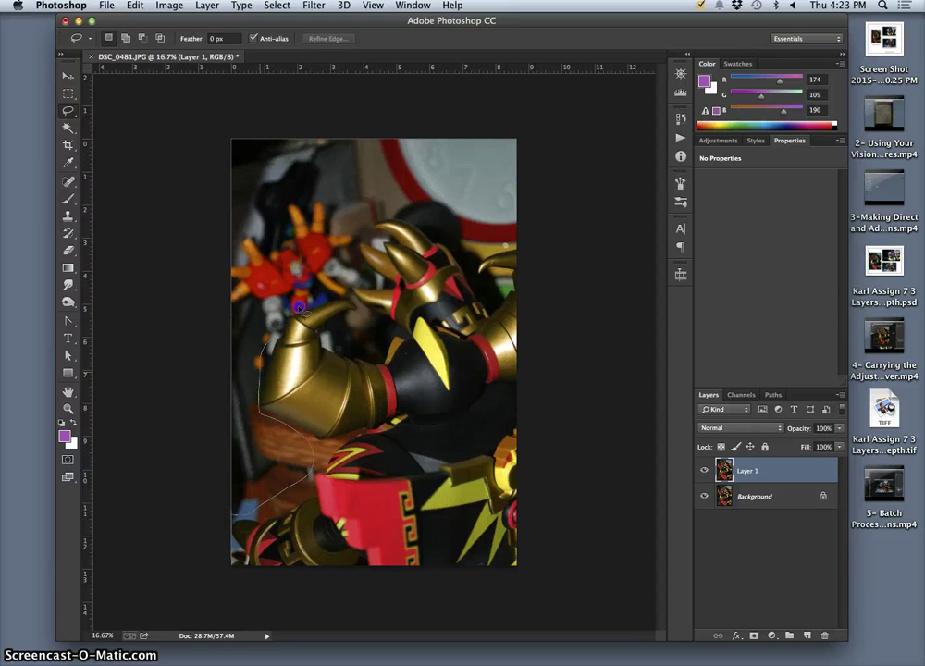
left_click_drag(352, 305, 371, 355)
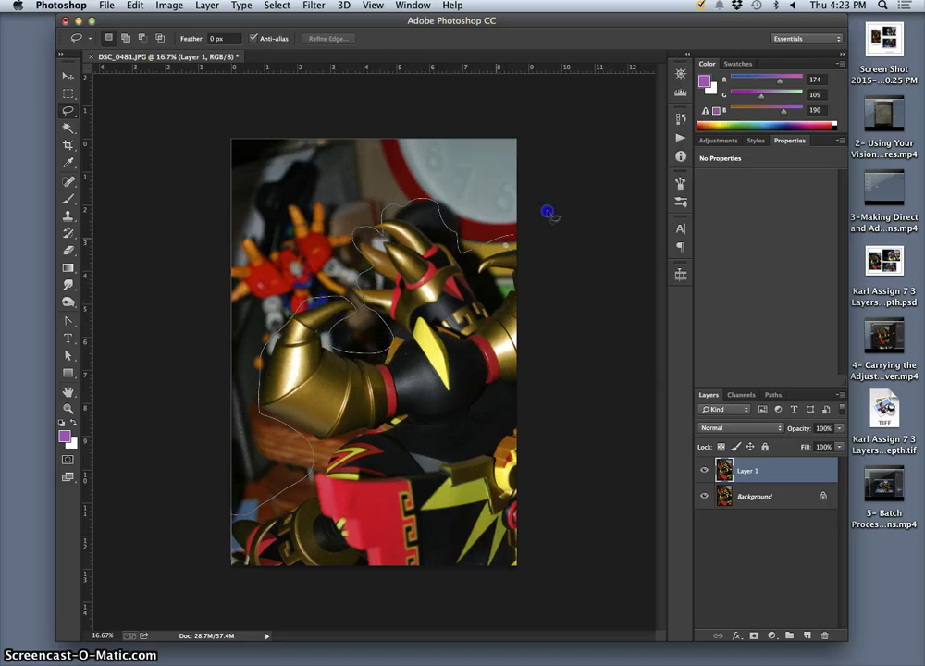
left_click_drag(263, 59, 392, 202)
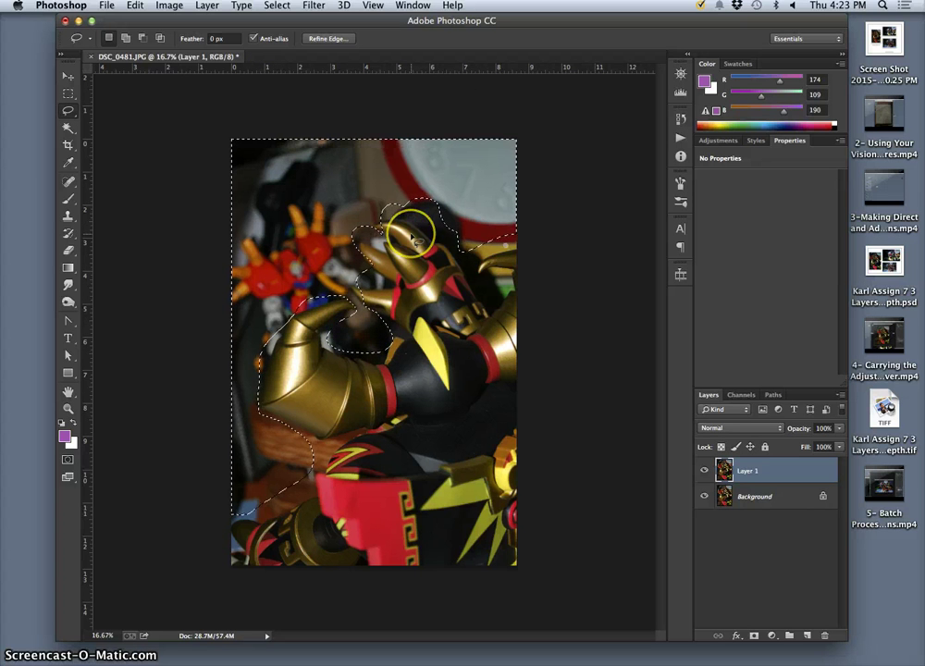
Step: Copy the selected background area onto its own layer and hide Layer 1 and Background beneath it
key("ctrl+j")
left_click(741, 463)
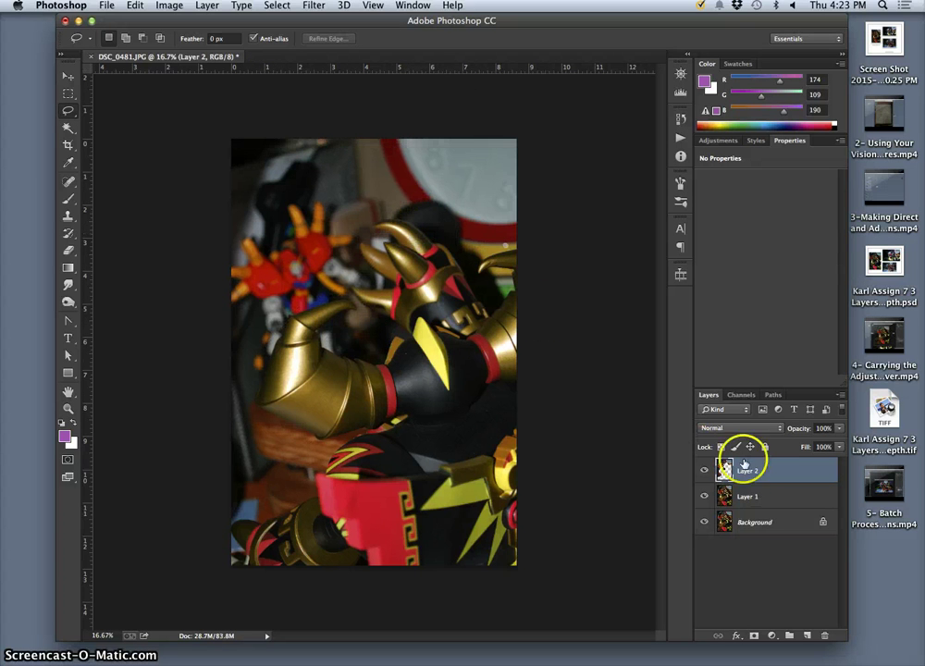
left_click(703, 521)
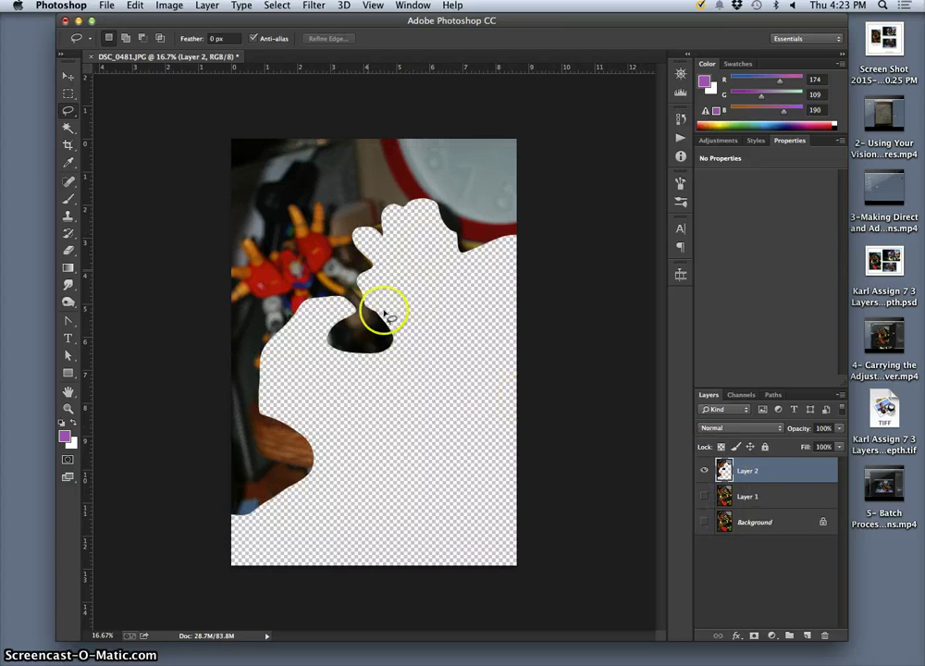
Step: Open the Gaussian Blur filter for the cut-out background on Layer 2
left_click(315, 7)
mouse_move(345, 163)
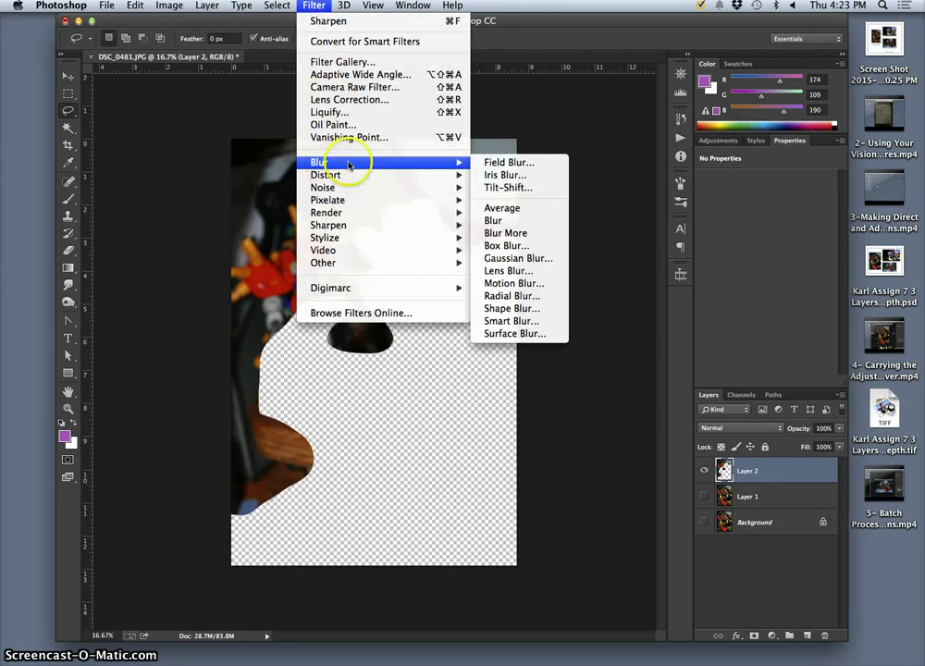
left_click(508, 258)
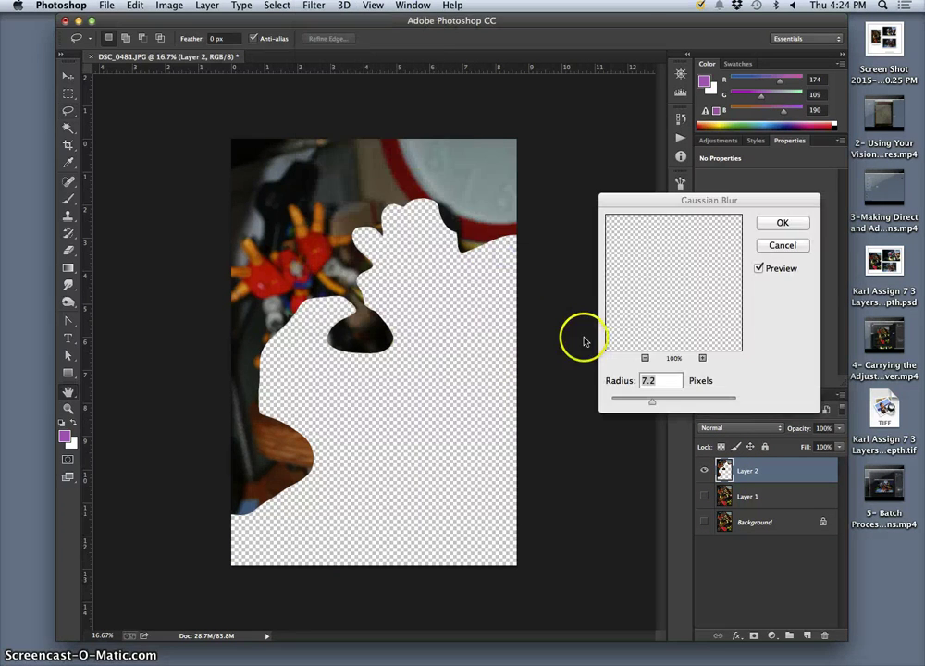